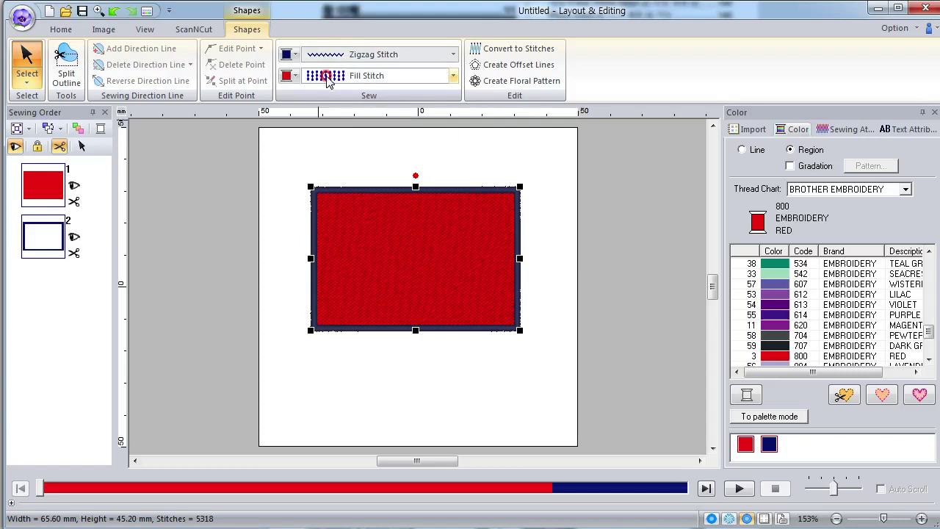
# Step: Set the rectangle's outline to light yellow and its fill to teal green, and deselect it
pyautogui.click(294, 57)
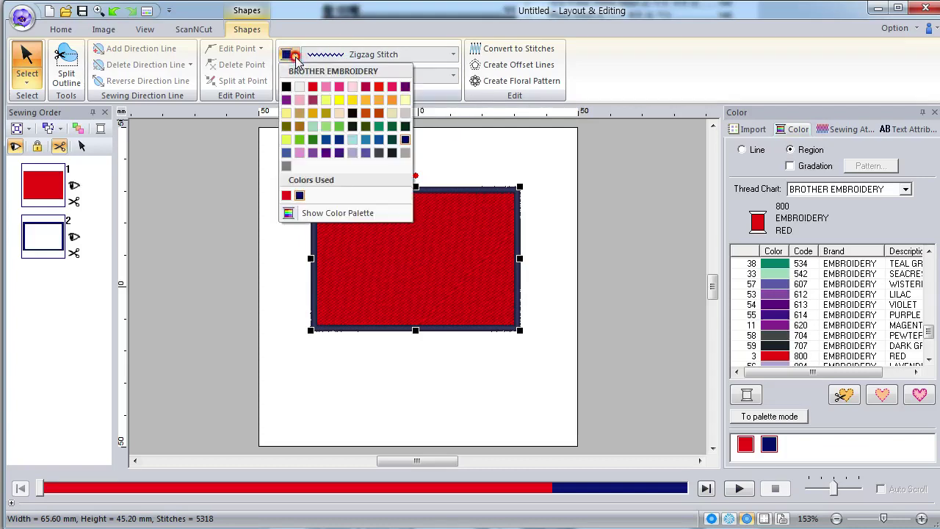
pyautogui.click(338, 115)
pyautogui.click(410, 181)
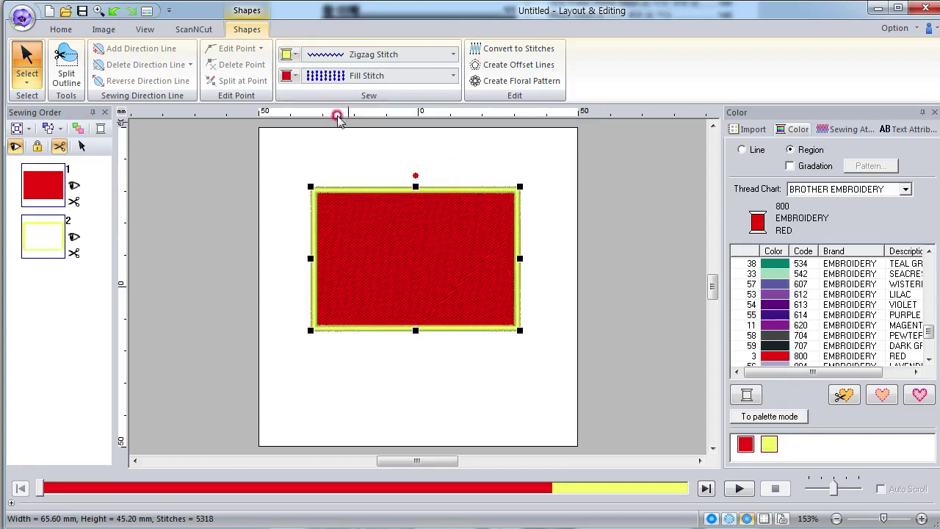
pyautogui.click(295, 77)
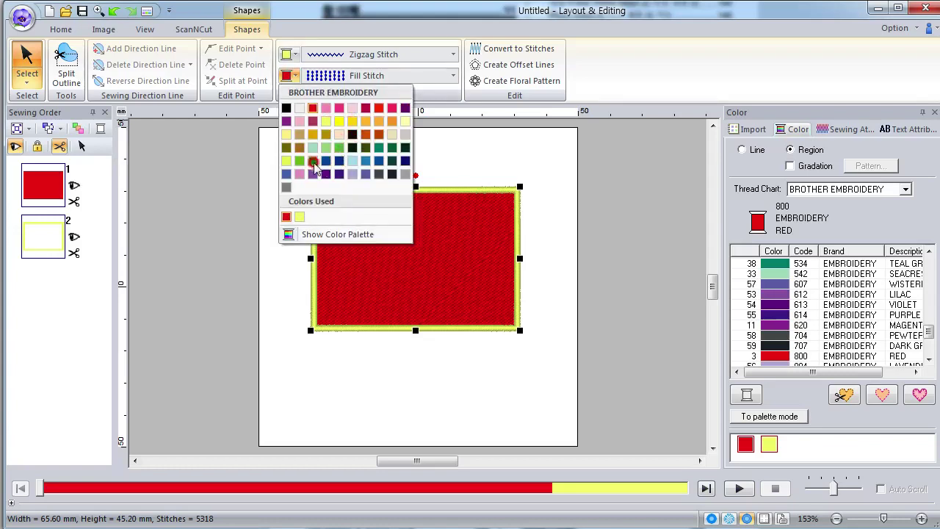
pyautogui.click(379, 148)
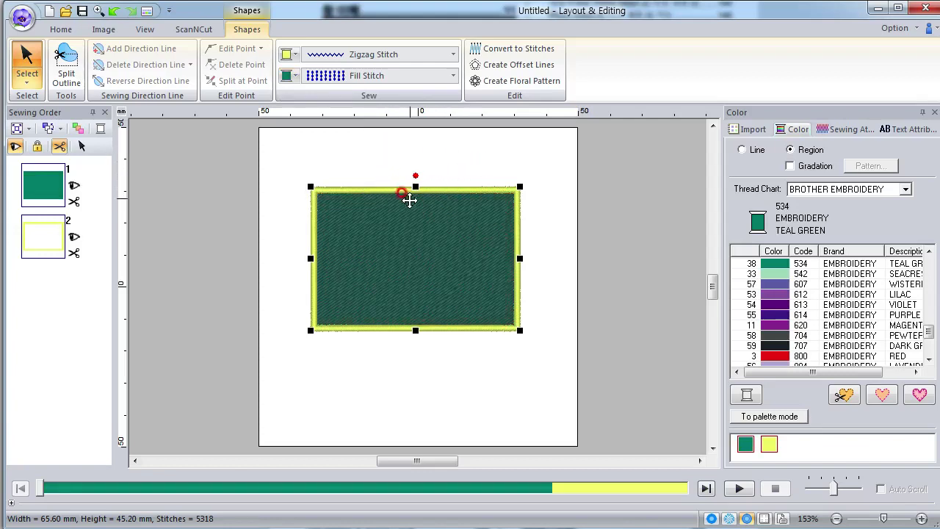
pyautogui.click(520, 161)
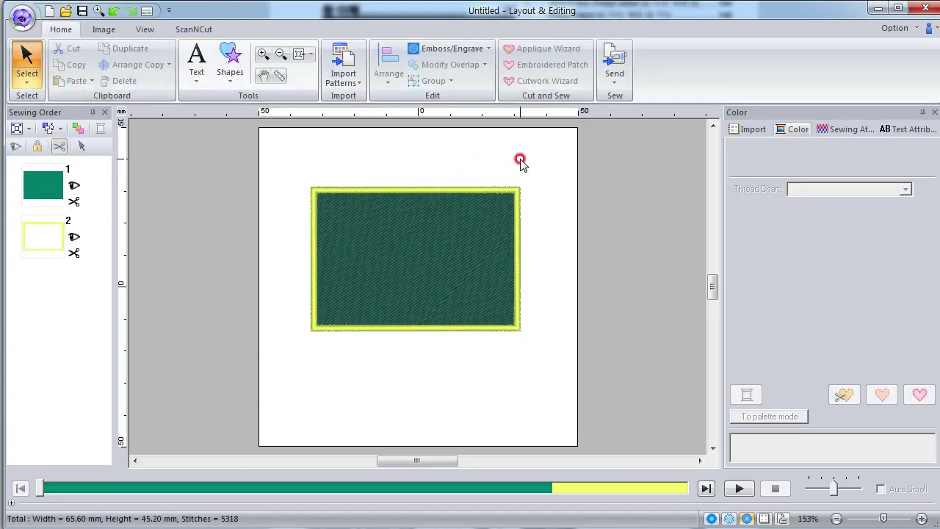
# Step: Close the current design and relaunch PE-DESIGN 10, dismissing the startup wizard to get an empty page
pyautogui.click(924, 15)
pyautogui.click(485, 301)
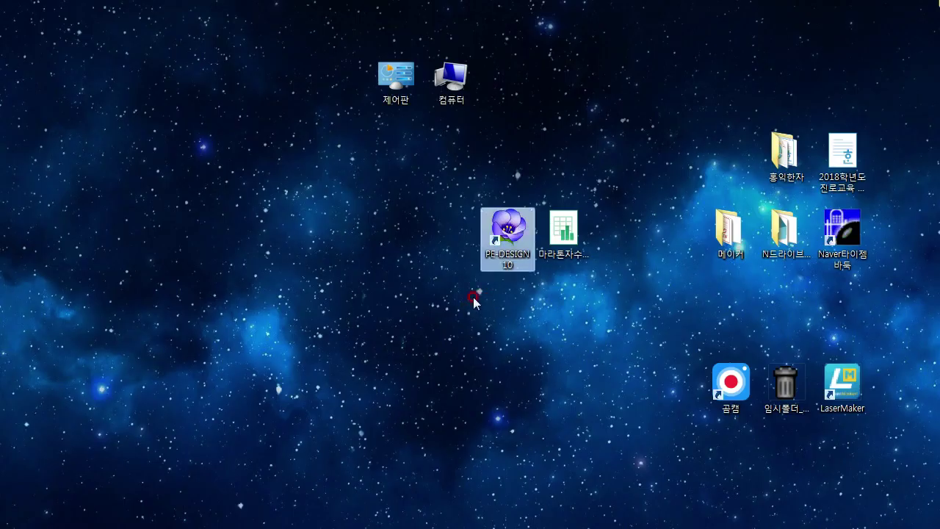
pyautogui.click(514, 246)
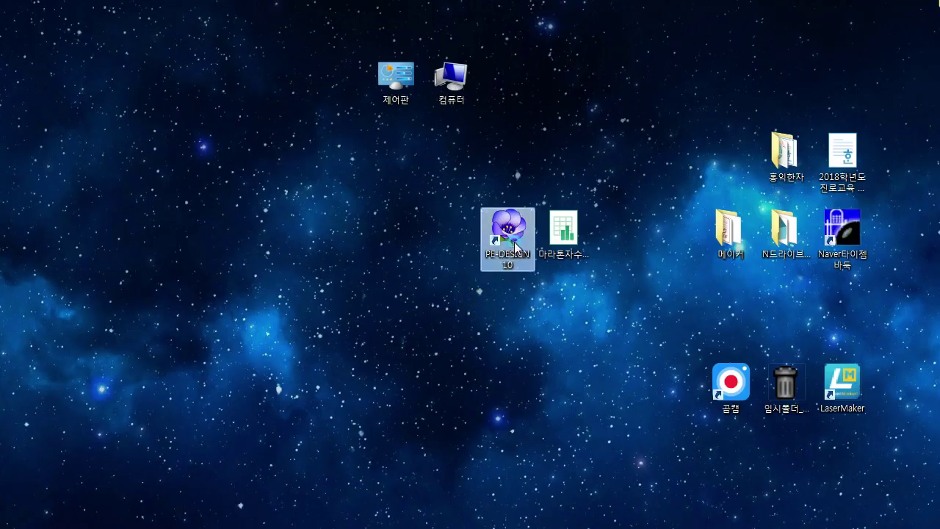
pyautogui.doubleClick(514, 244)
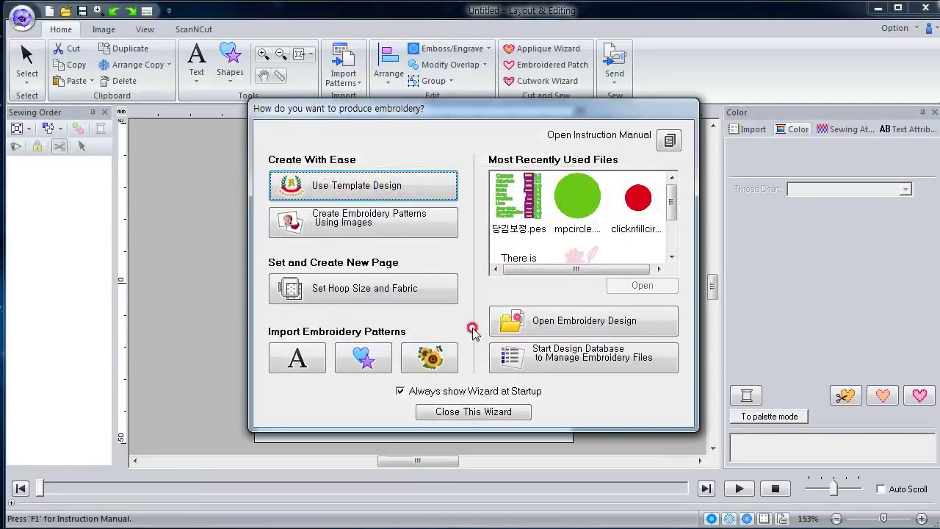
pyautogui.click(468, 411)
# Step: Draw a rectangle about 54 by 42 mm near the middle of the page and move it slightly up and left
pyautogui.click(230, 74)
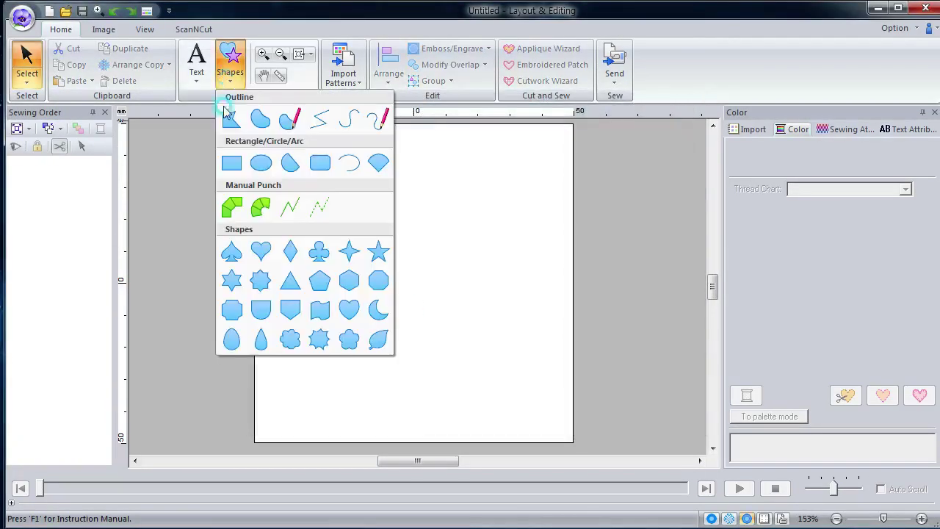
pyautogui.click(231, 162)
pyautogui.moveTo(321, 197); pyautogui.dragTo(485, 315)
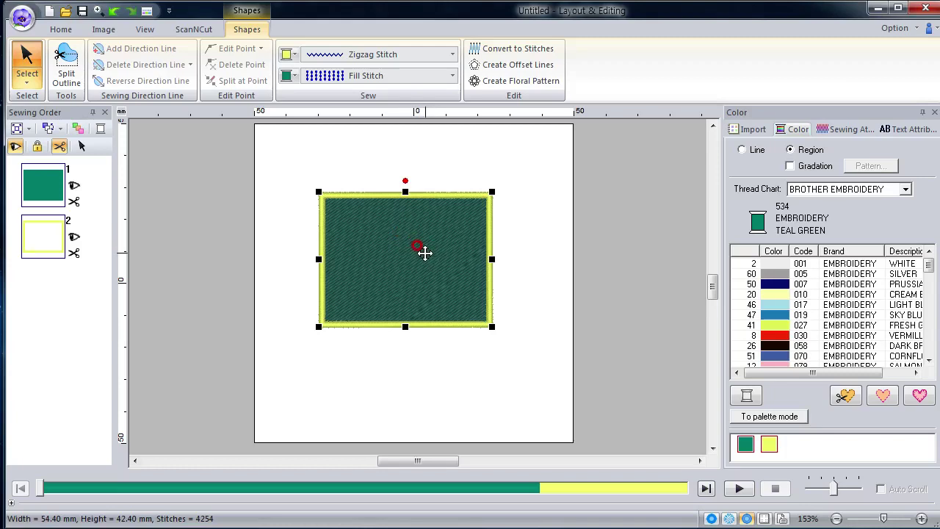
pyautogui.moveTo(425, 253); pyautogui.dragTo(407, 237)
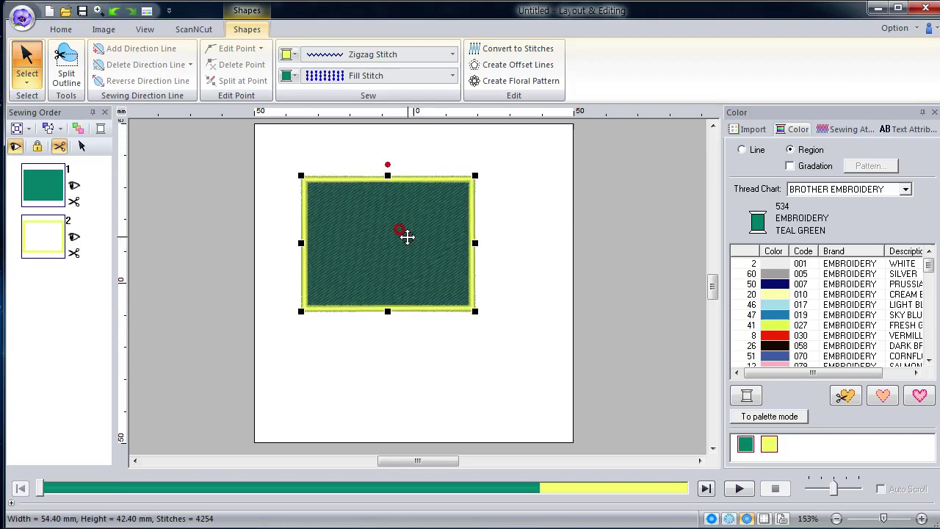
# Step: Set the rectangle's zigzag outline color to vermillion and look over the outline's colors in use
pyautogui.click(295, 55)
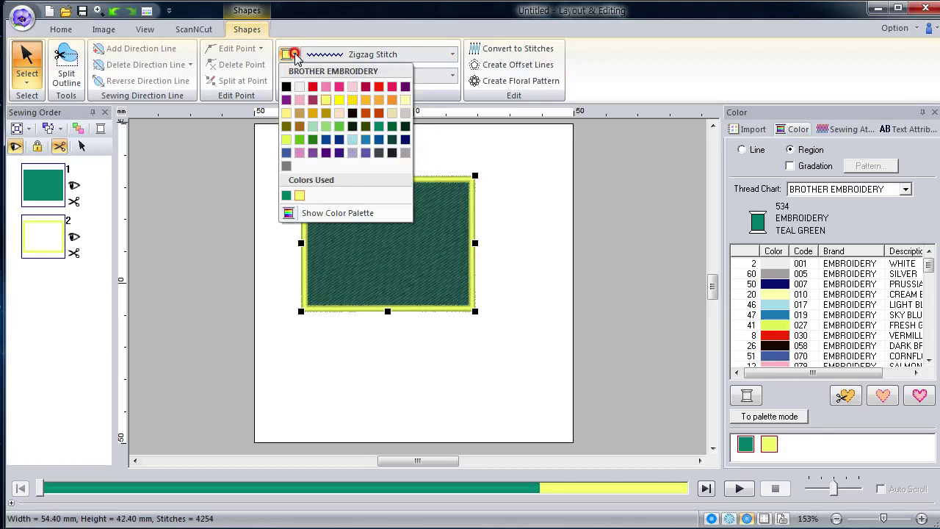
pyautogui.click(303, 76)
pyautogui.click(378, 134)
pyautogui.click(378, 86)
pyautogui.click(302, 68)
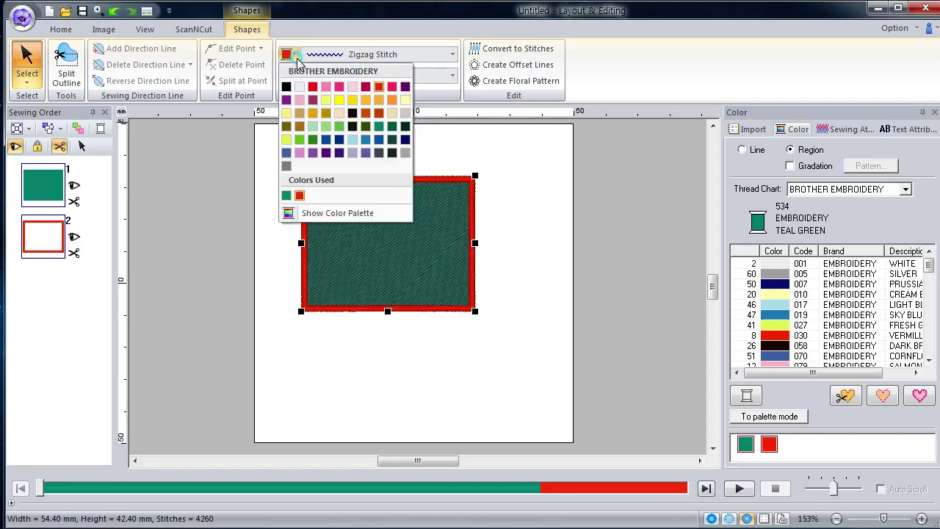
pyautogui.click(319, 191)
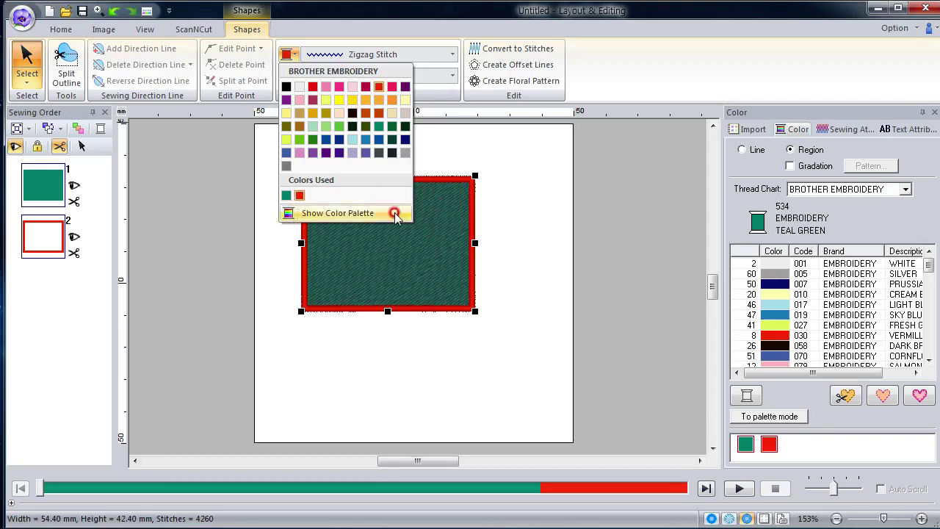
pyautogui.click(501, 213)
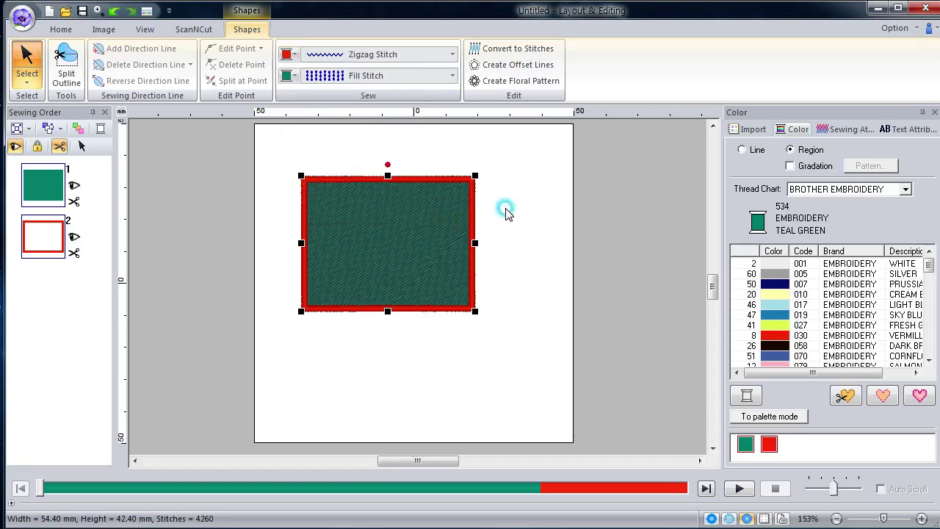
# Step: Set the rectangle's fill to the vermillion already used in the design and show the region's color palette
pyautogui.click(293, 76)
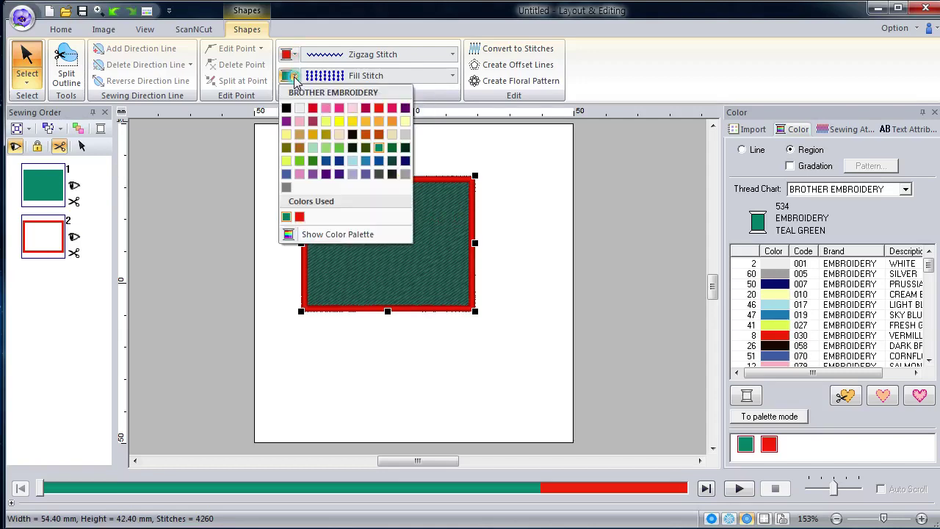
pyautogui.click(298, 216)
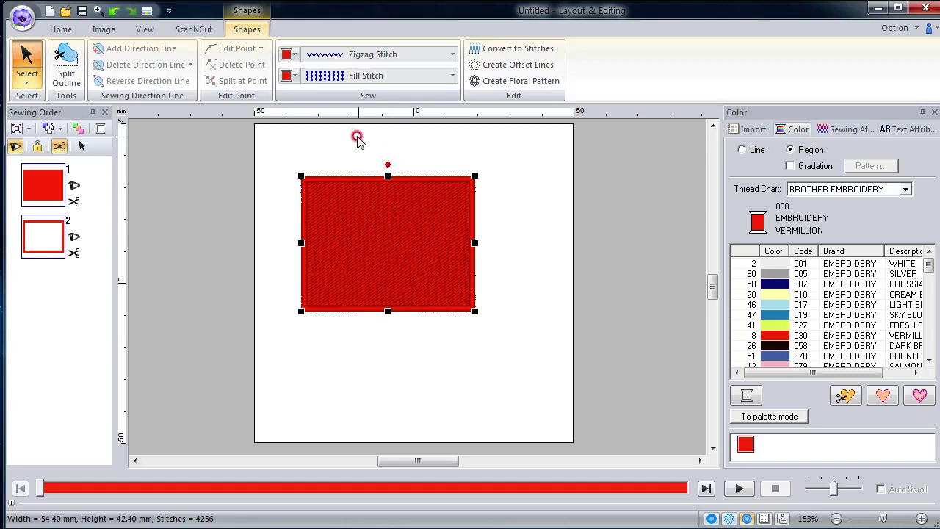
pyautogui.click(295, 76)
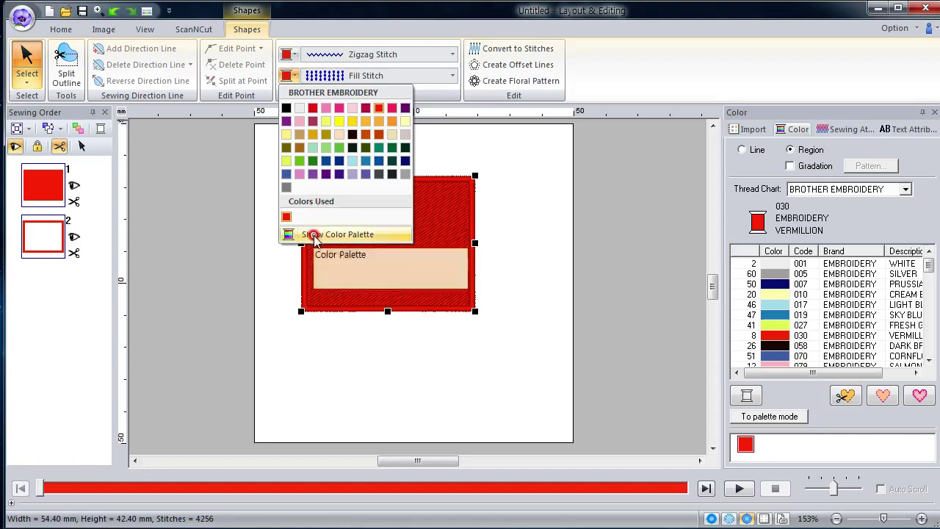
pyautogui.click(339, 235)
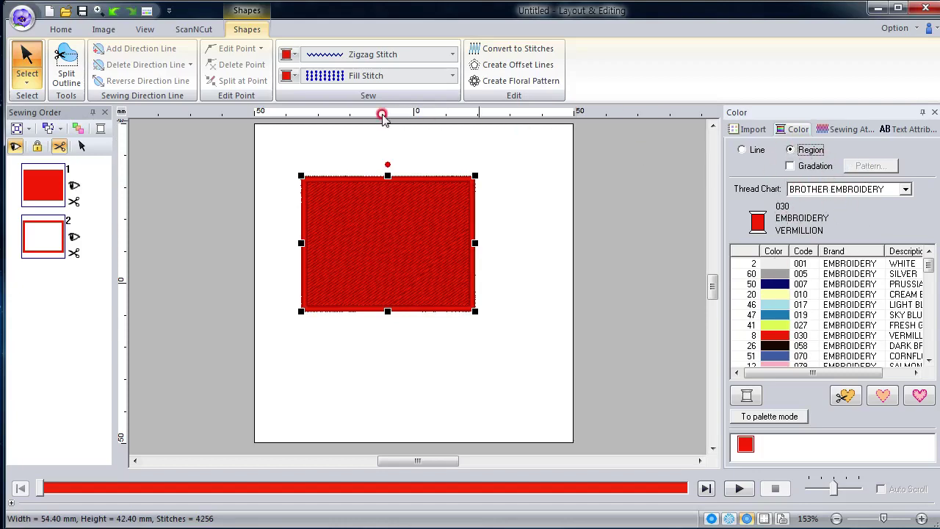
# Step: Show the outline's color palette as swatches and set the outline thread to Harvest Gold
pyautogui.click(294, 54)
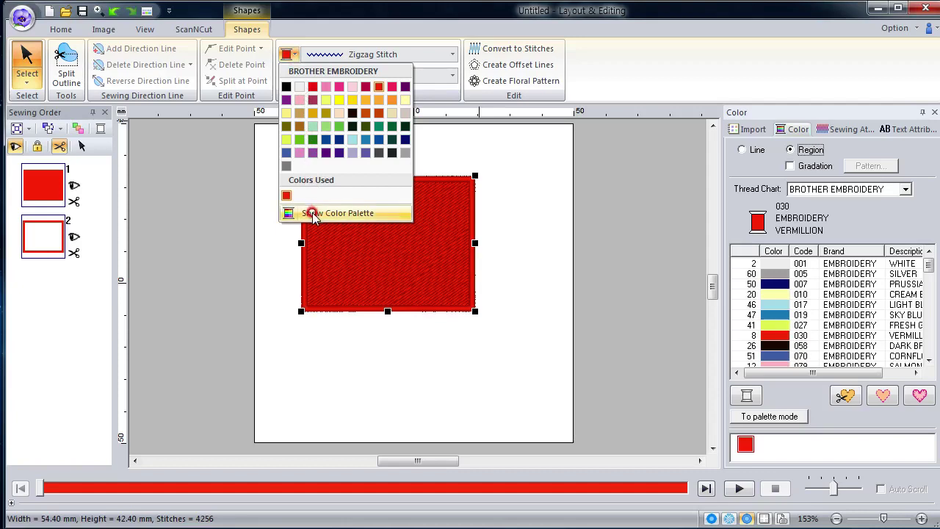
pyautogui.click(309, 211)
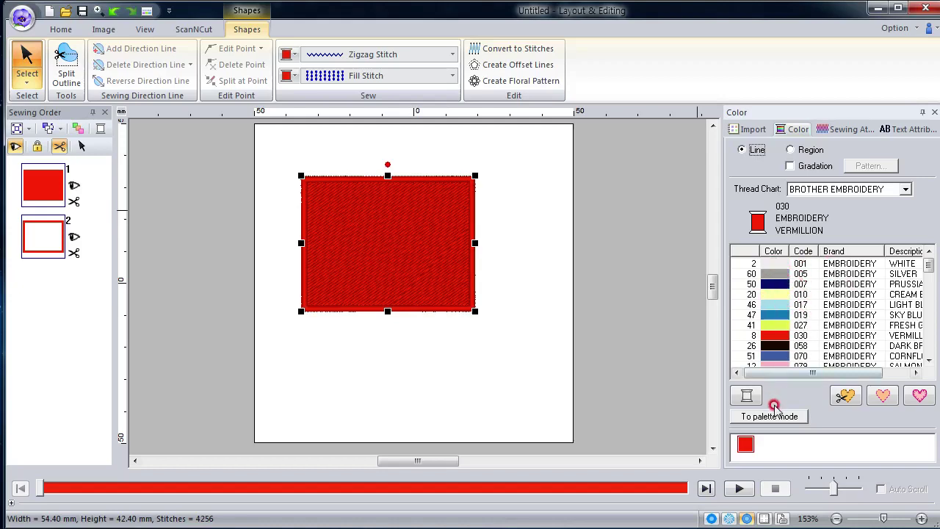
pyautogui.click(757, 418)
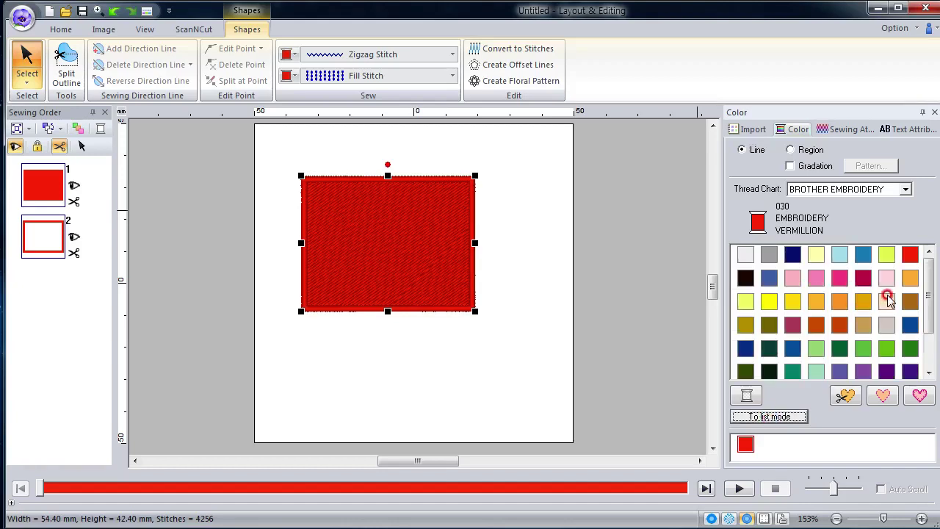
pyautogui.moveTo(925, 284)
pyautogui.mouseDown()
pyautogui.moveTo(927, 308)
pyautogui.moveTo(927, 272)
pyautogui.mouseUp()
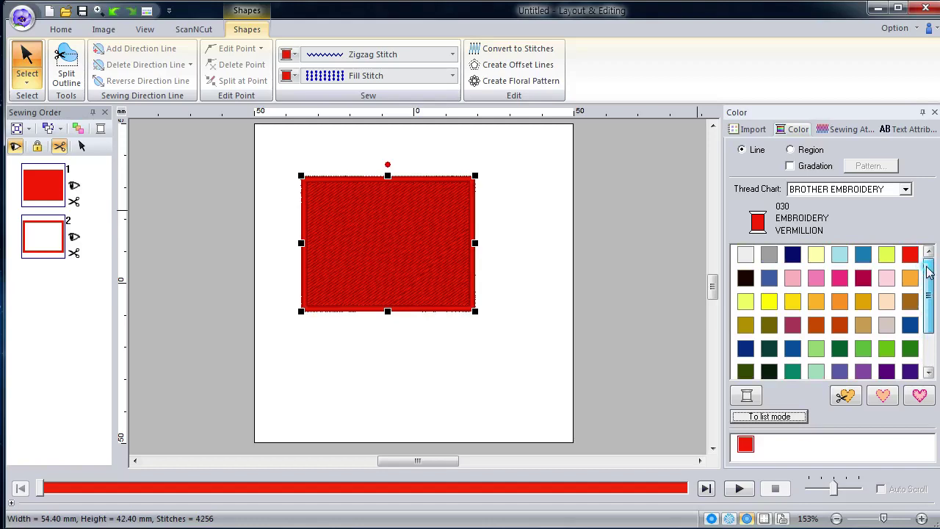
pyautogui.click(792, 301)
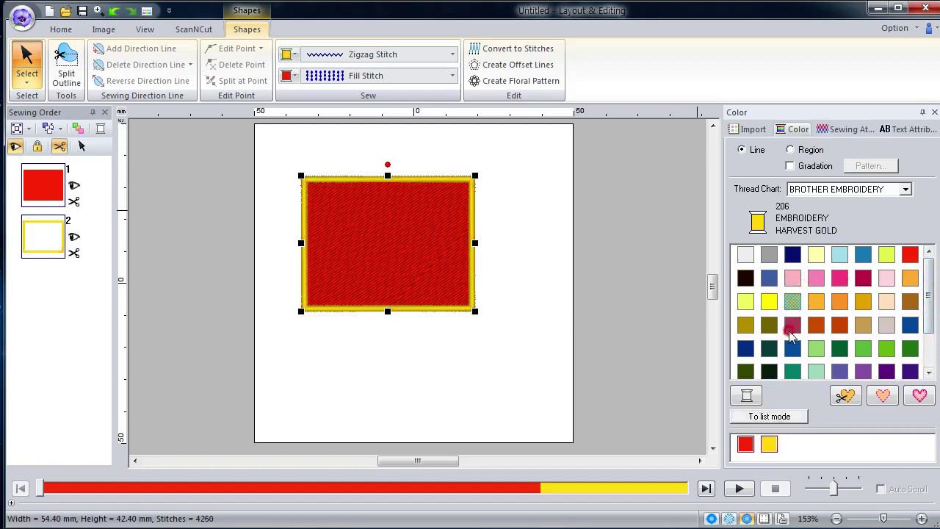
# Step: Browse the threads as a list, change the thread chart to SULKY Rayon and display its colors as swatches
pyautogui.click(768, 416)
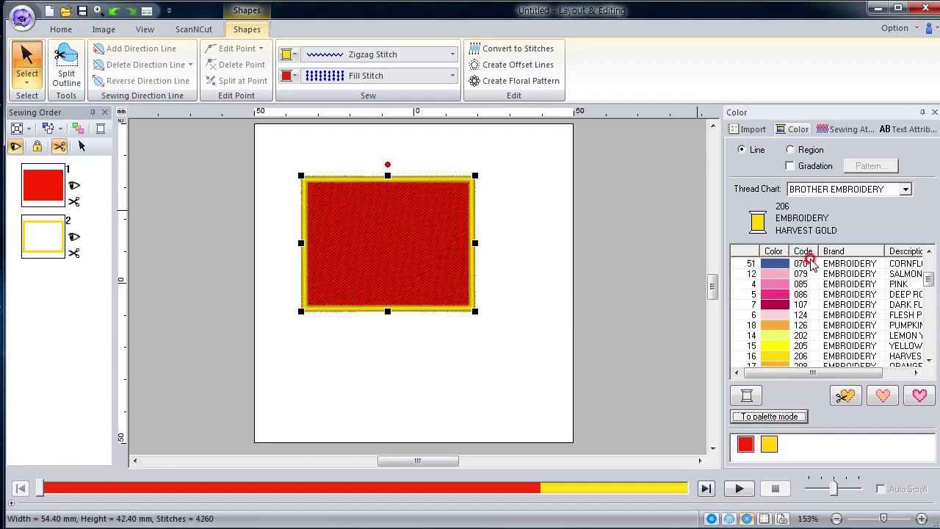
pyautogui.moveTo(852, 373)
pyautogui.mouseDown()
pyautogui.moveTo(910, 372)
pyautogui.moveTo(843, 371)
pyautogui.mouseUp()
pyautogui.click(822, 190)
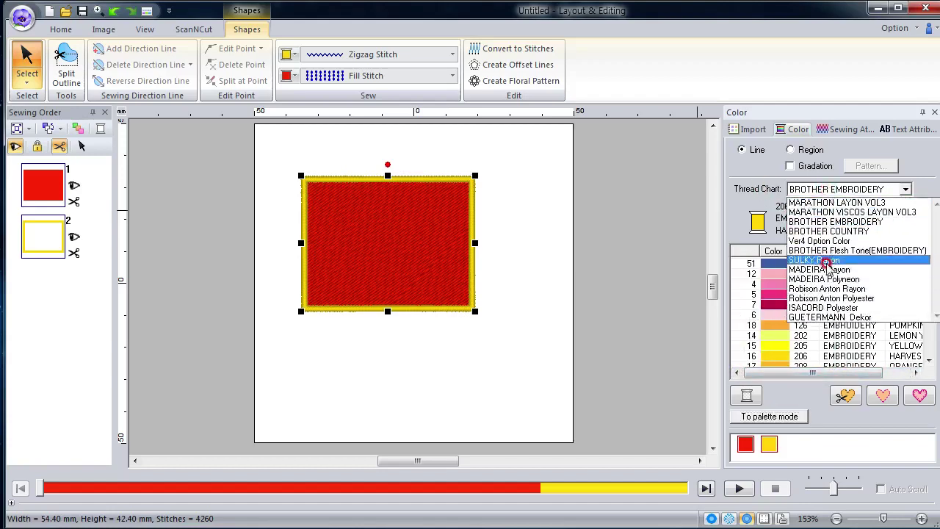
pyautogui.click(825, 262)
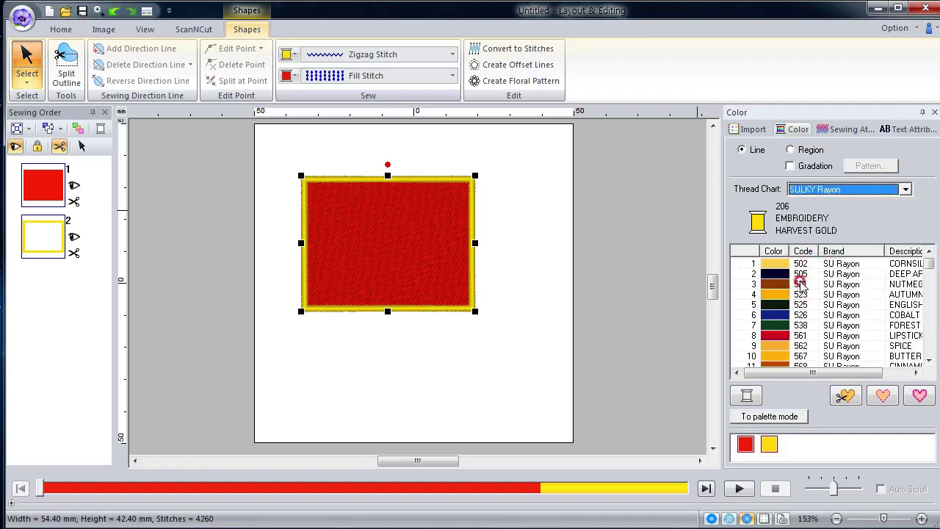
pyautogui.click(767, 416)
# Step: Set the thread chart to BROTHER EMBROIDERY and change the rectangle's outline to Salmon Pink
pyautogui.click(875, 191)
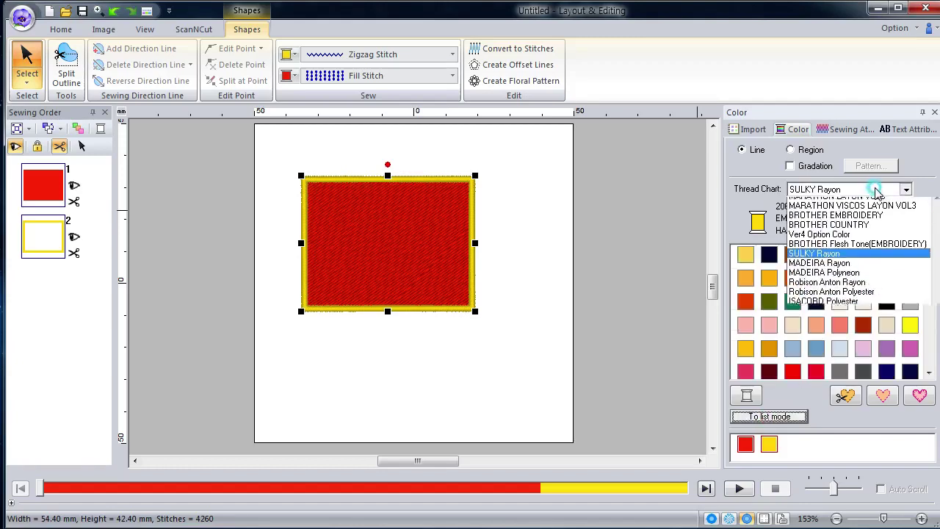
pyautogui.click(818, 233)
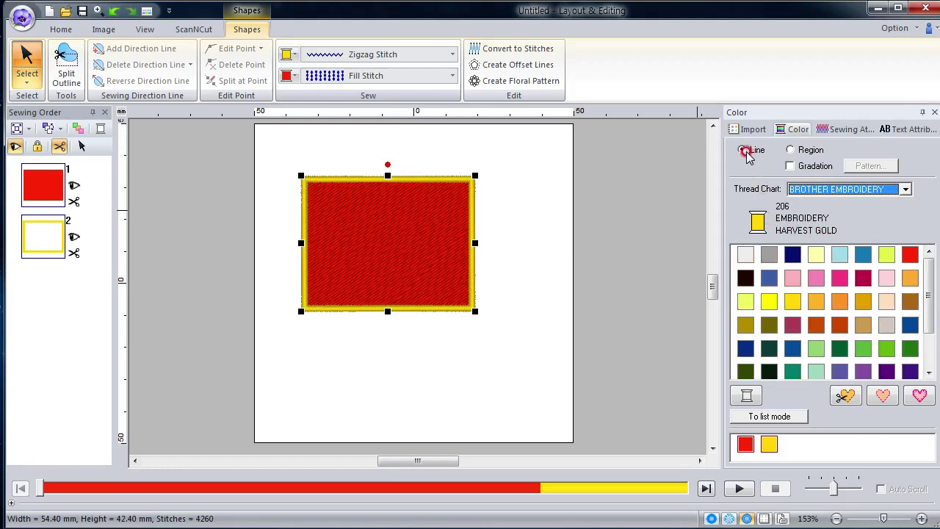
pyautogui.click(792, 278)
pyautogui.click(790, 230)
# Step: Change the color of the rectangle's region to Orange, thread 208
pyautogui.click(789, 150)
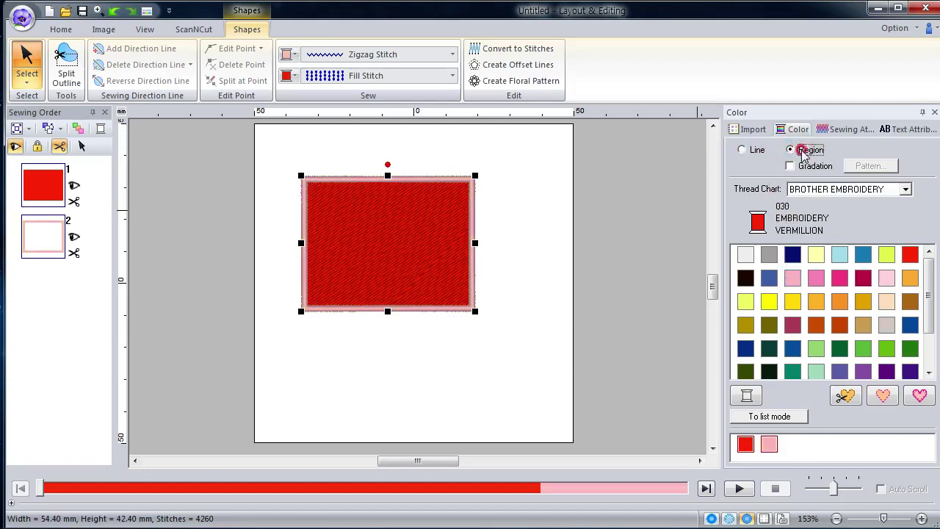
pyautogui.click(841, 325)
pyautogui.click(817, 302)
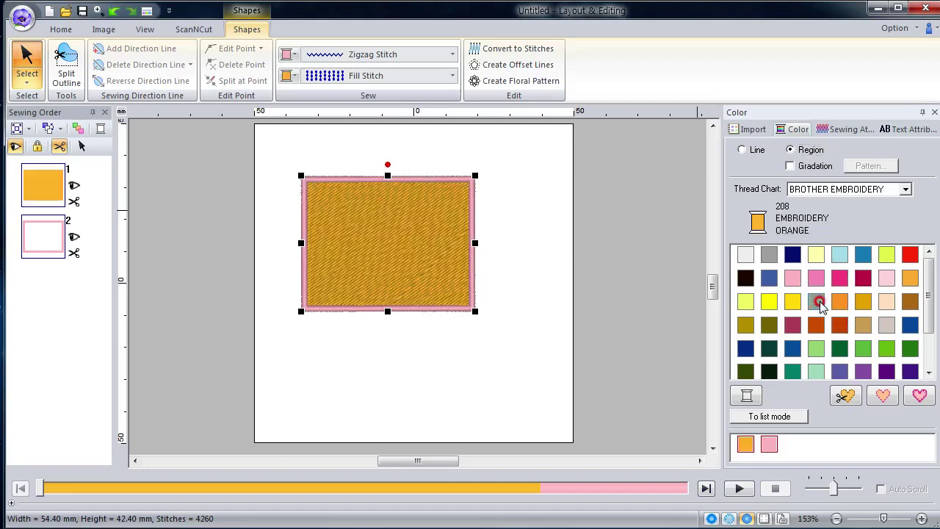
pyautogui.moveTo(817, 279)
pyautogui.mouseDown()
pyautogui.moveTo(814, 165)
pyautogui.moveTo(818, 174)
pyautogui.mouseUp()
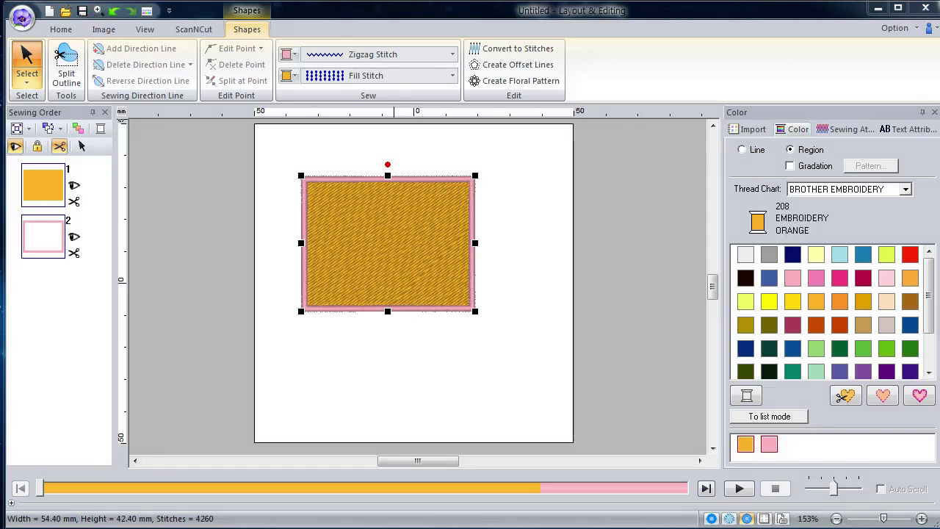
# Step: Compare the color settings of the rectangle's outline and region, including the region's gradation option
pyautogui.click(745, 152)
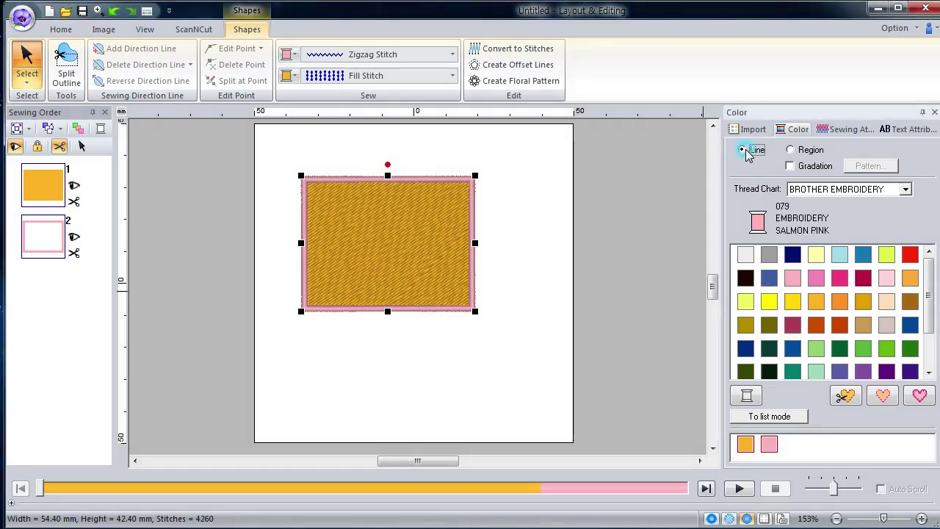
pyautogui.click(806, 151)
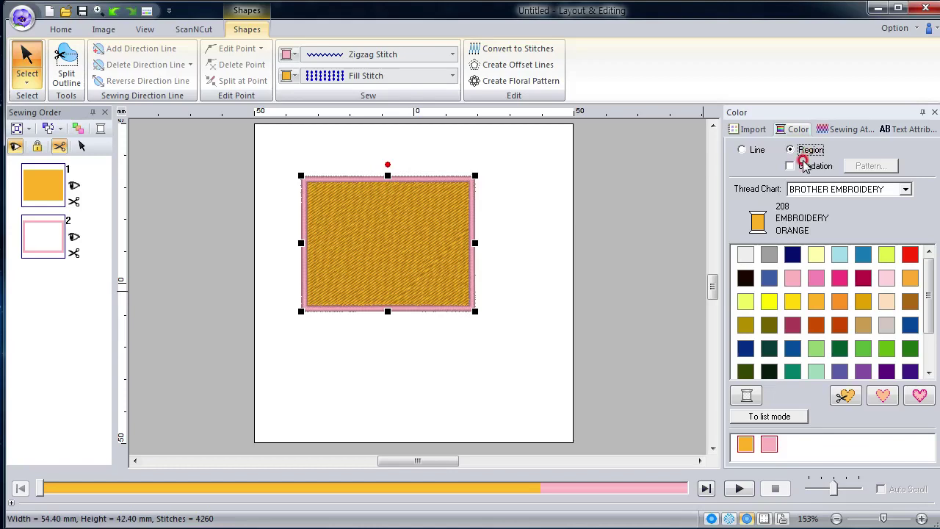
pyautogui.click(809, 167)
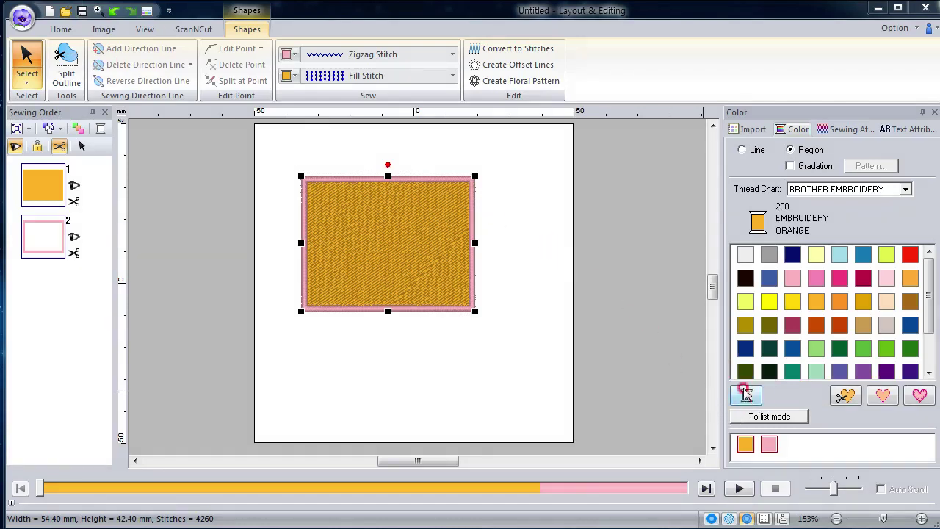
# Step: Try the Not Defined, Applique Material, Applique Position and Applique settings as the color of the rectangle's region
pyautogui.moveTo(927, 296); pyautogui.dragTo(927, 327)
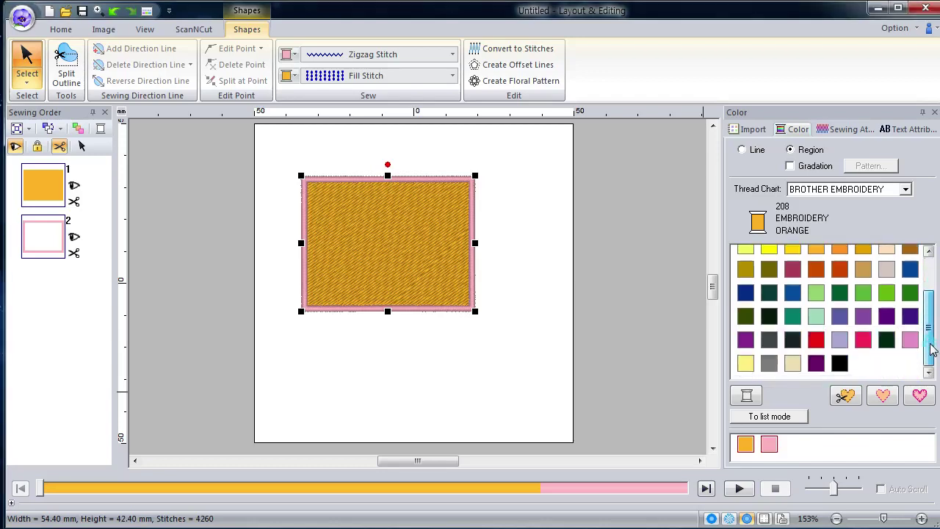
pyautogui.click(744, 394)
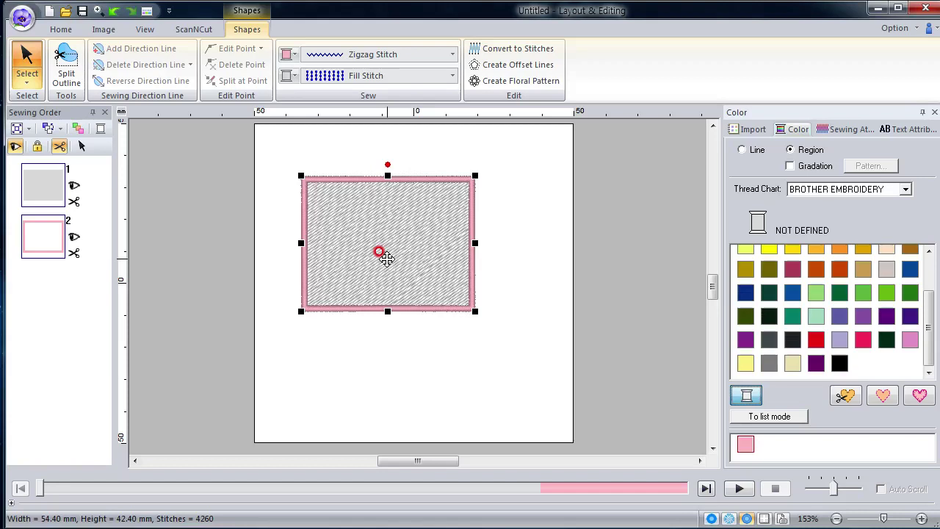
pyautogui.click(748, 395)
pyautogui.click(786, 397)
pyautogui.click(846, 401)
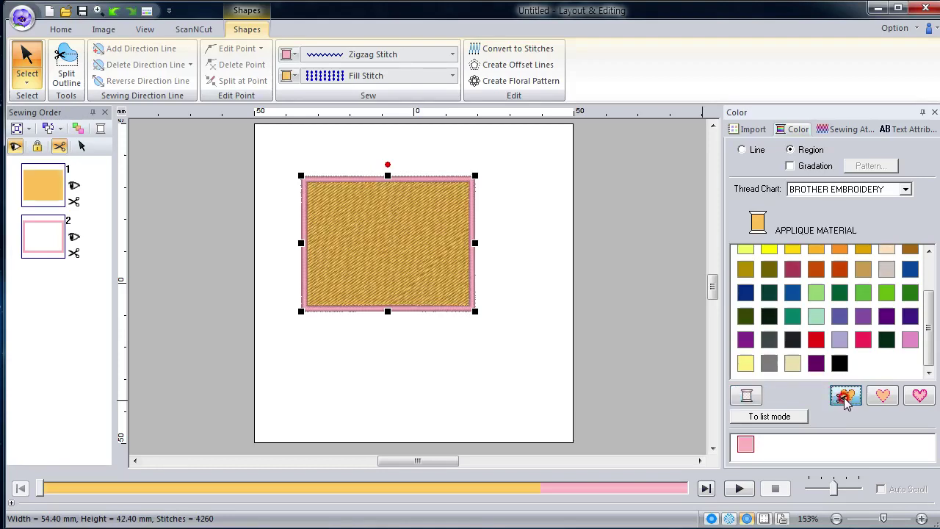
pyautogui.click(884, 397)
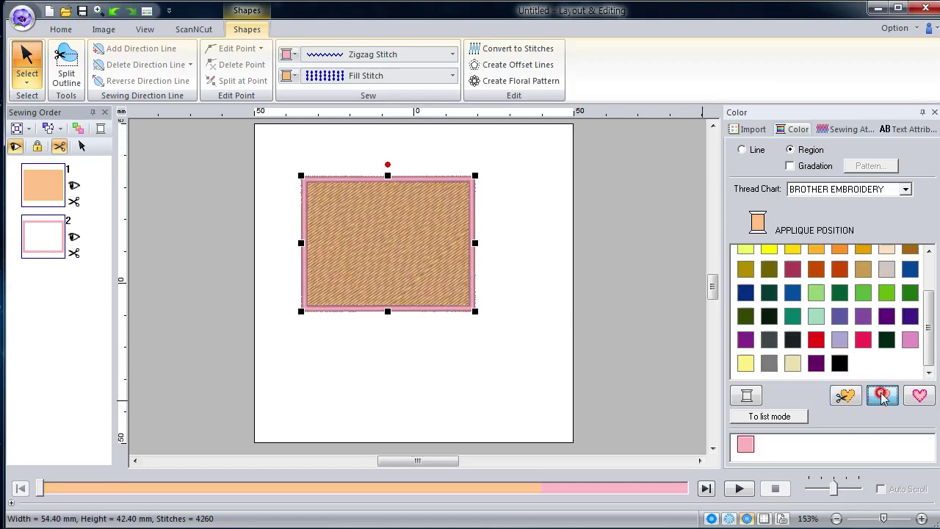
pyautogui.click(917, 396)
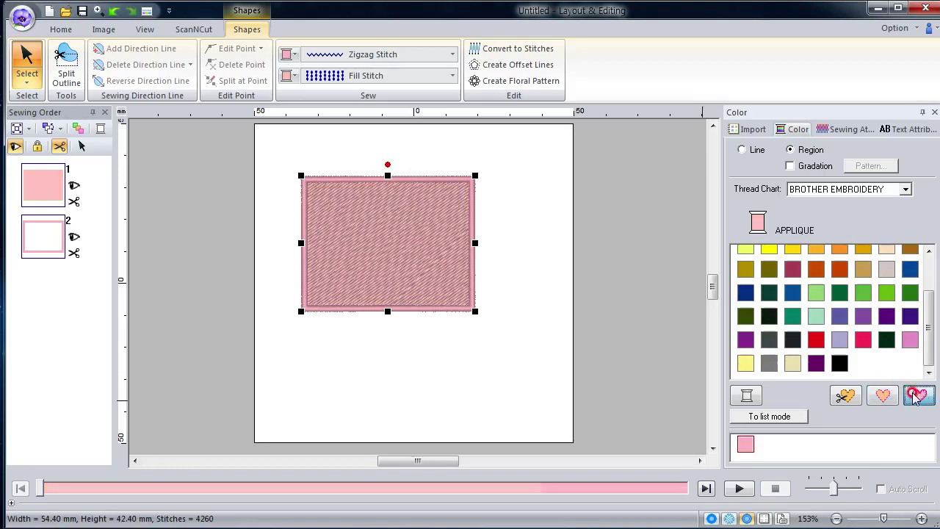
# Step: Set the region's color to Carmine, thread 807, and move the rectangle slightly up and right towards the page's horizontal center
pyautogui.click(863, 340)
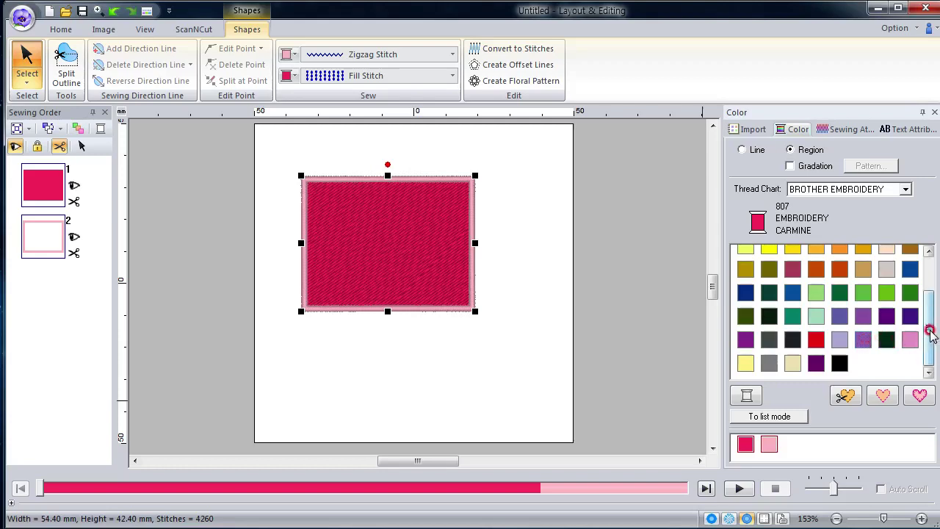
pyautogui.moveTo(930, 334); pyautogui.dragTo(930, 286)
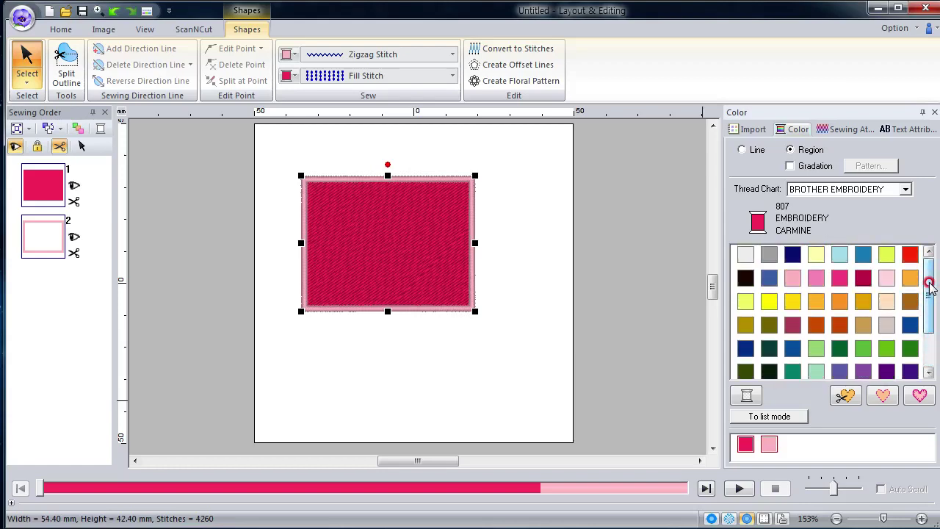
pyautogui.moveTo(422, 247); pyautogui.dragTo(446, 238)
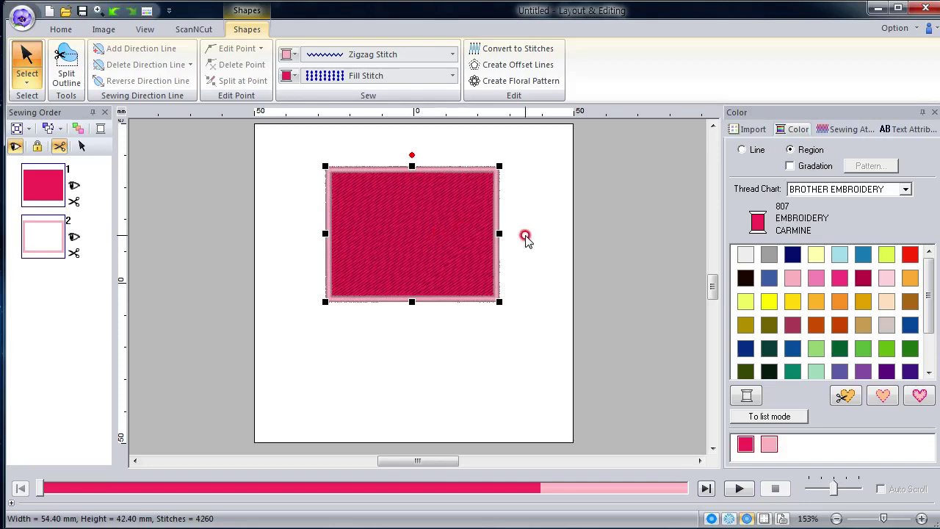
# Step: Try gradation on the rectangle's region in the color settings, and turn it off again
pyautogui.click(803, 150)
pyautogui.click(806, 167)
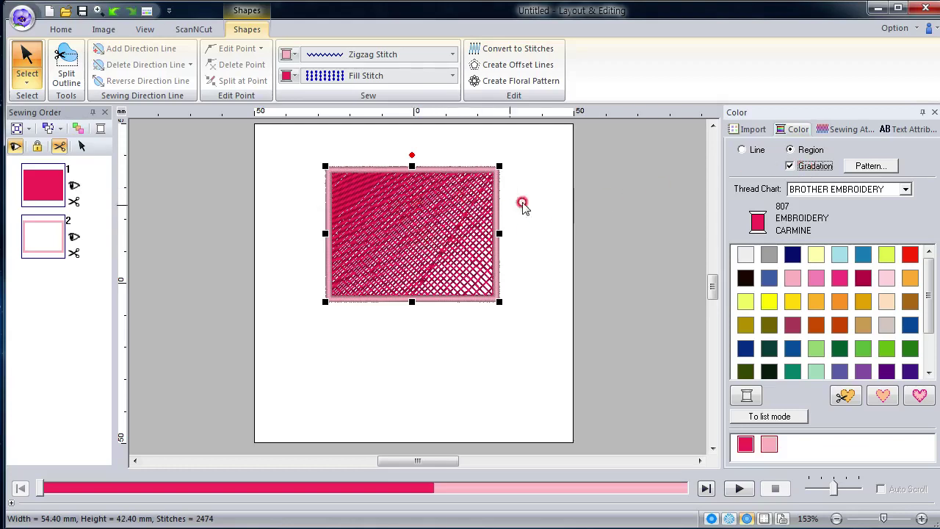
pyautogui.click(791, 166)
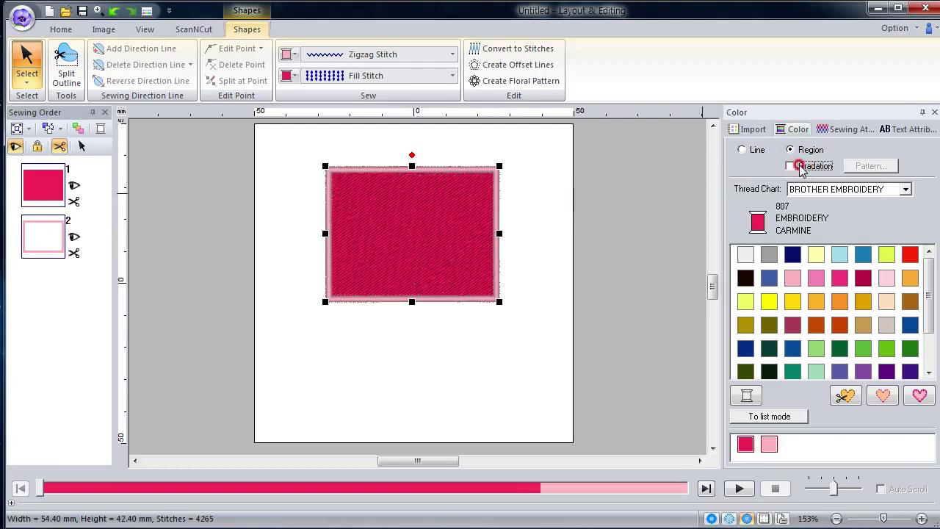
# Step: Change the sew type of the rectangle's region to Satin Stitch
pyautogui.click(403, 212)
pyautogui.click(452, 76)
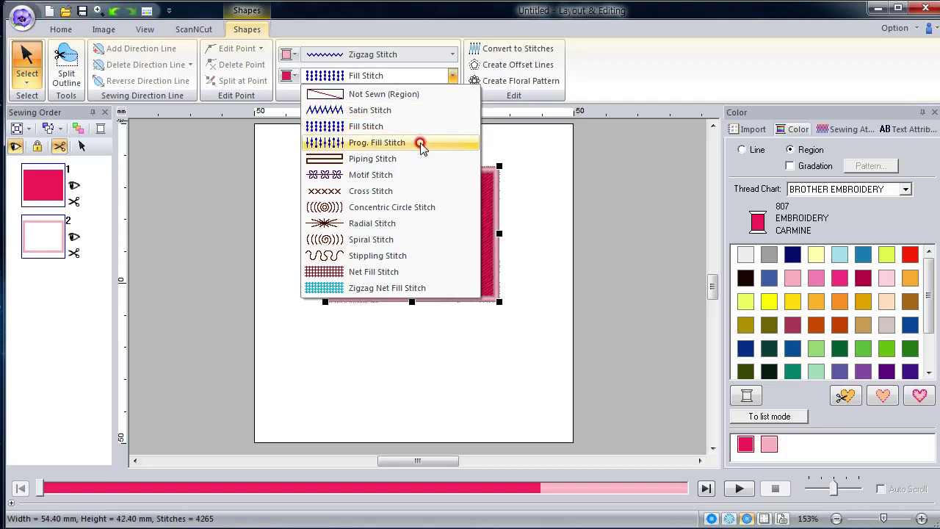
pyautogui.click(414, 112)
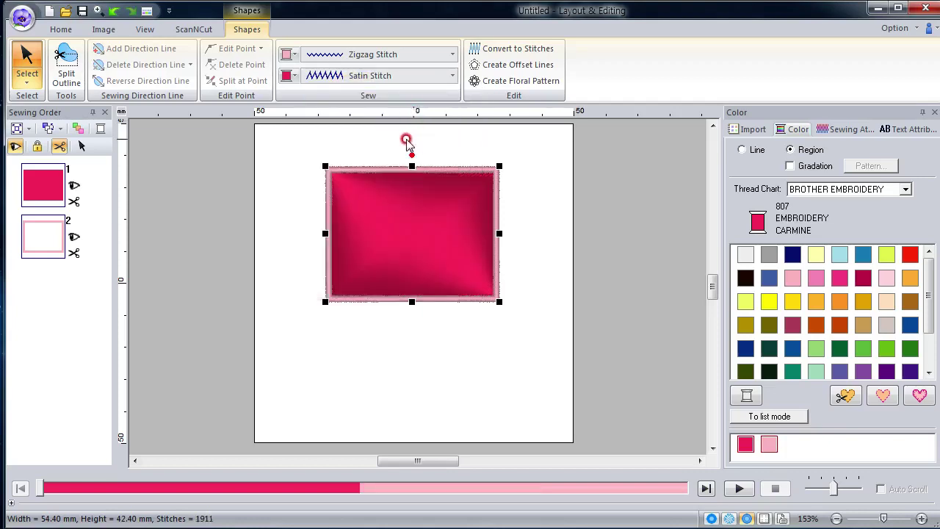
# Step: Turn gradation on and off in the region's sewing attributes, and compare this option with the one in the color settings
pyautogui.click(835, 131)
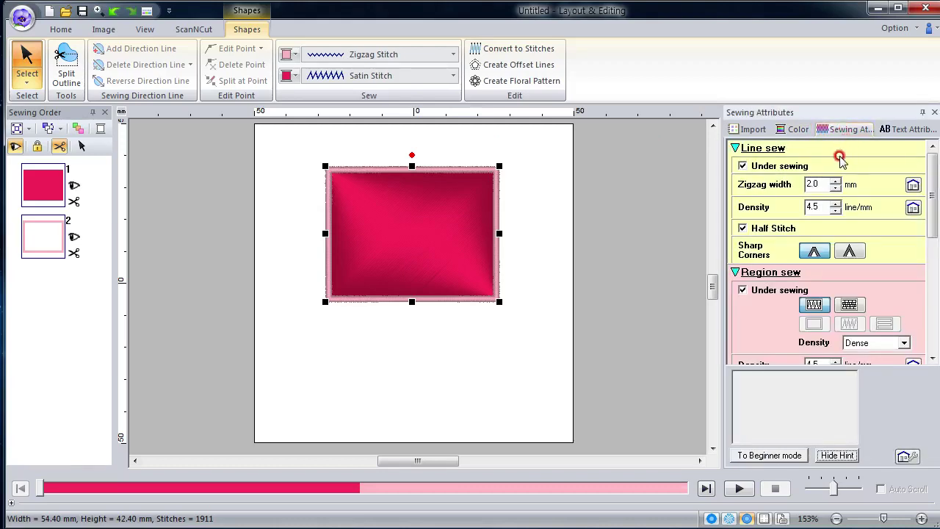
pyautogui.moveTo(842, 168)
pyautogui.moveTo(931, 170); pyautogui.dragTo(931, 221)
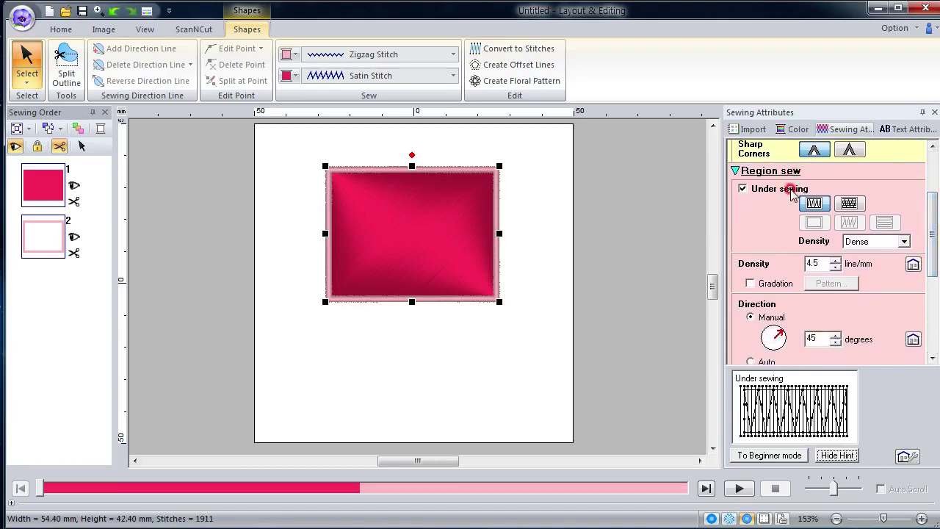
pyautogui.moveTo(777, 268)
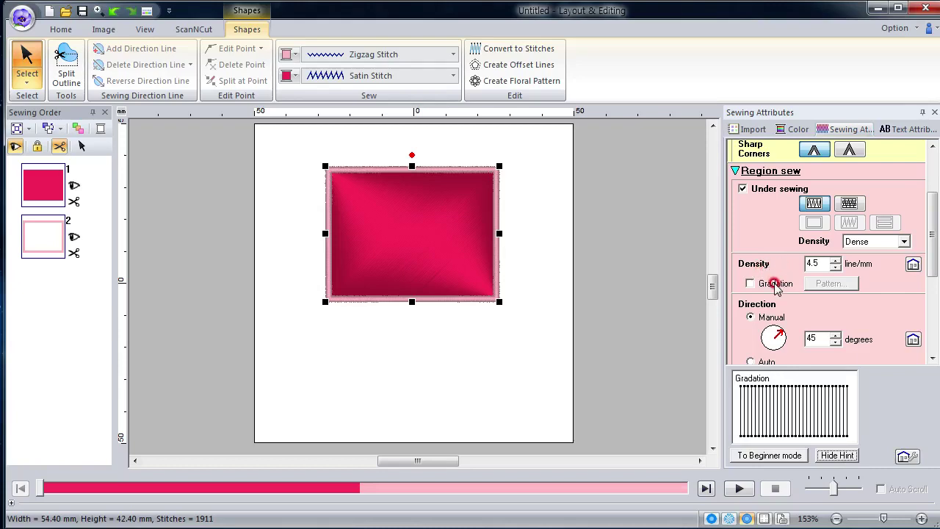
pyautogui.click(750, 283)
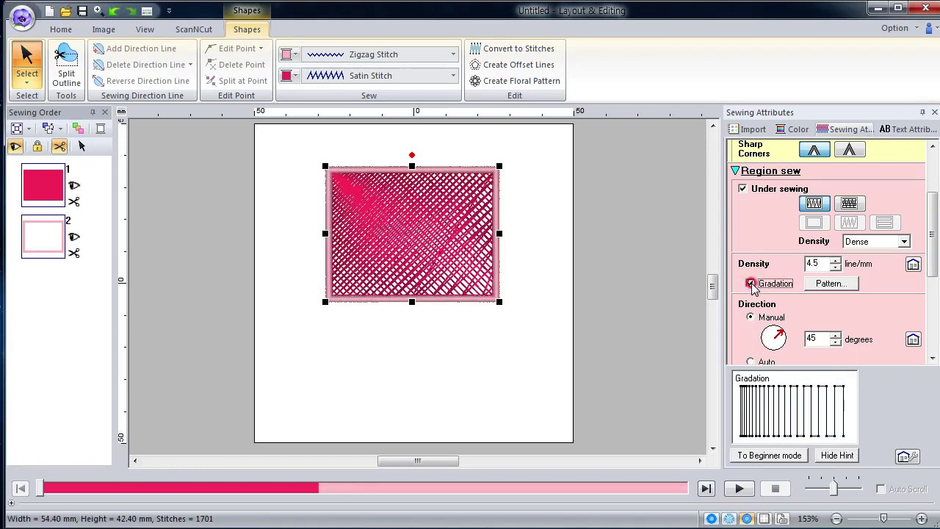
pyautogui.click(751, 283)
pyautogui.click(797, 128)
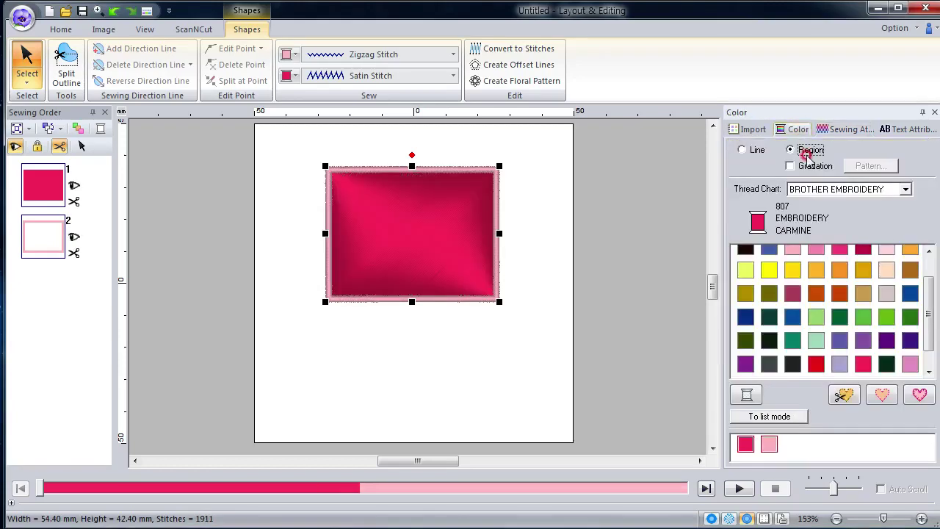
pyautogui.click(843, 130)
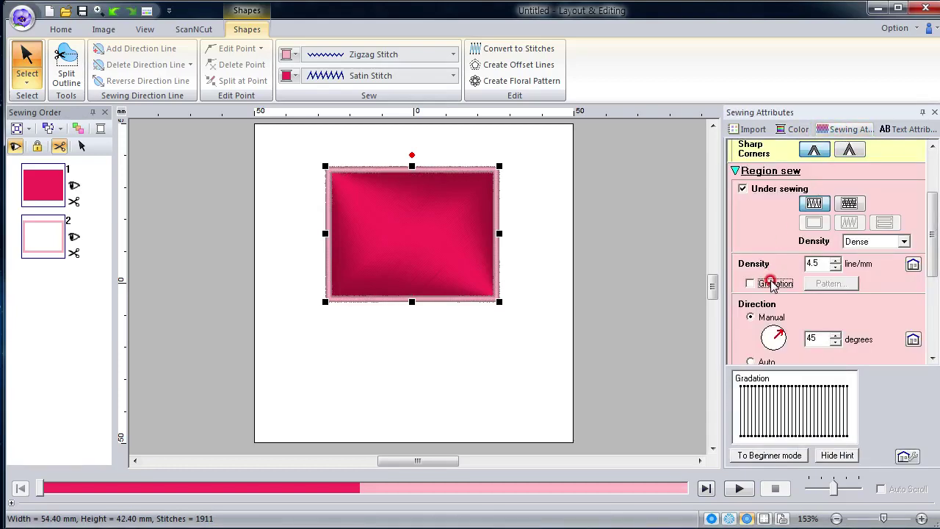
# Step: Switch the sewing attributes between beginner and expert mode to compare the region options, ending in expert mode
pyautogui.click(769, 455)
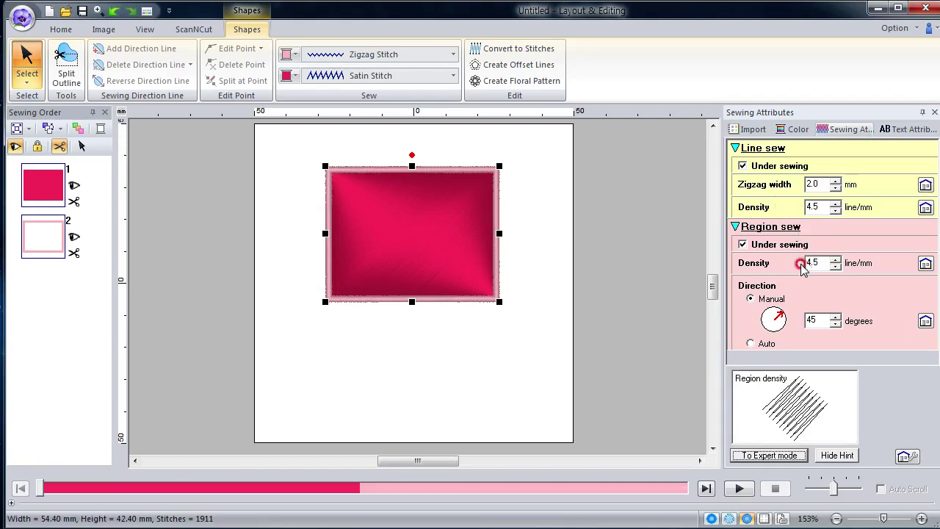
pyautogui.click(767, 456)
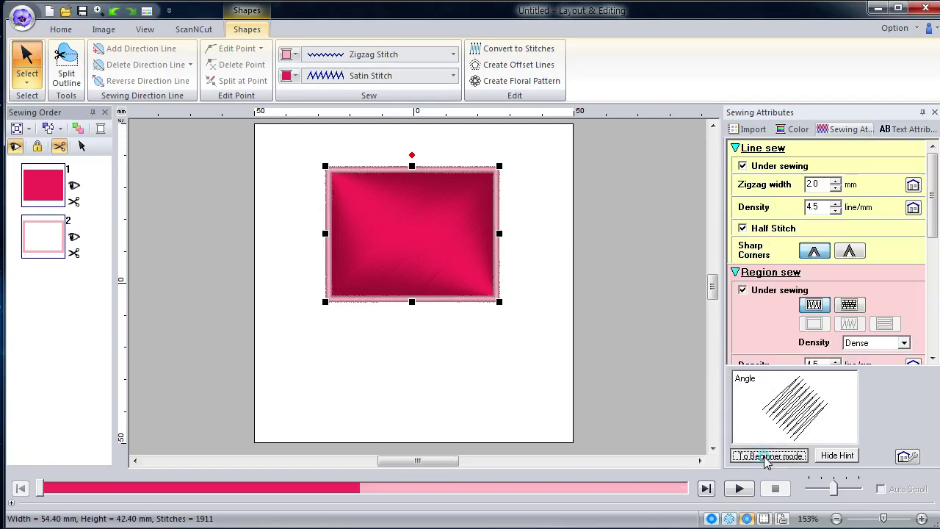
pyautogui.click(765, 456)
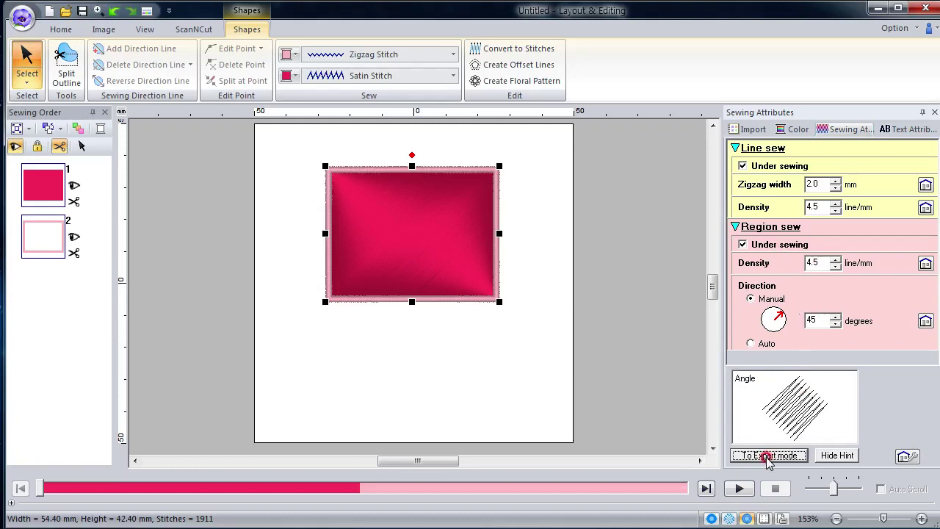
pyautogui.click(764, 455)
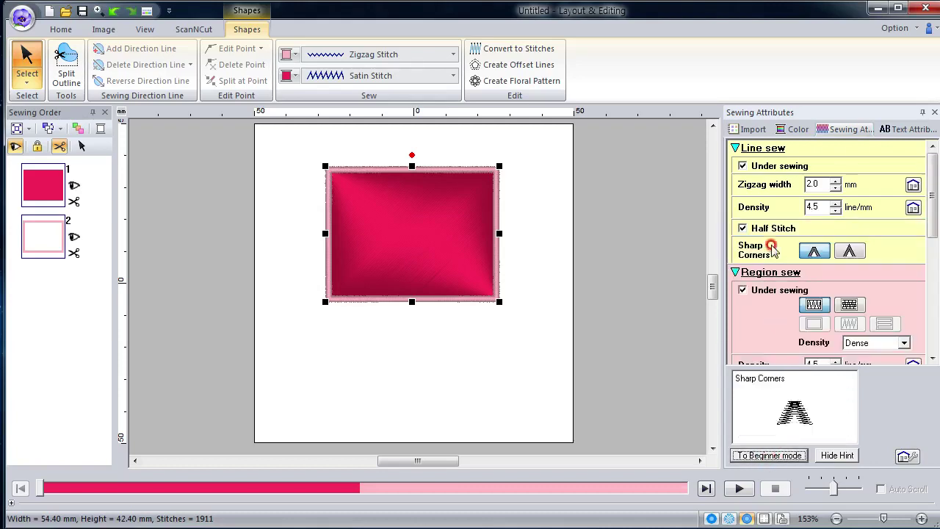
pyautogui.scroll(-3, 911, 213)
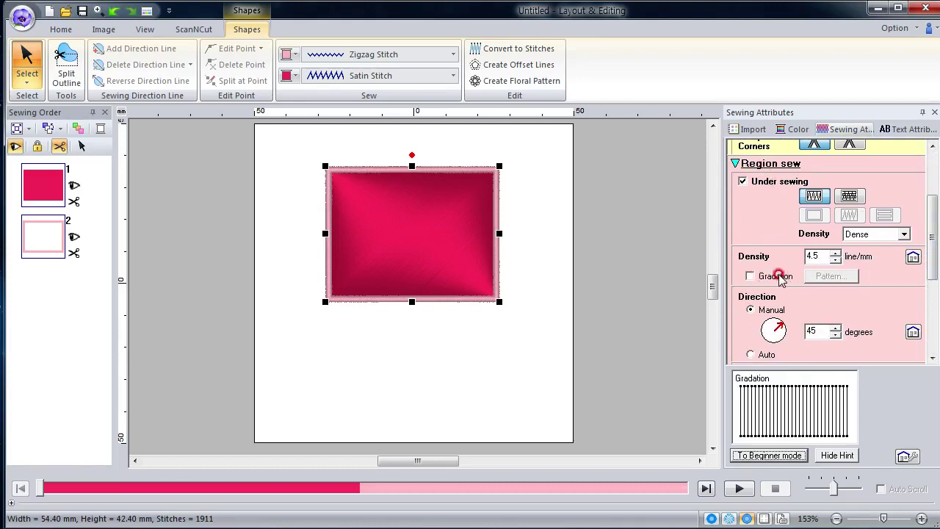
# Step: Try Piping Stitch for the rectangle's region to check its attributes, and set the region back to Fill Stitch
pyautogui.click(453, 76)
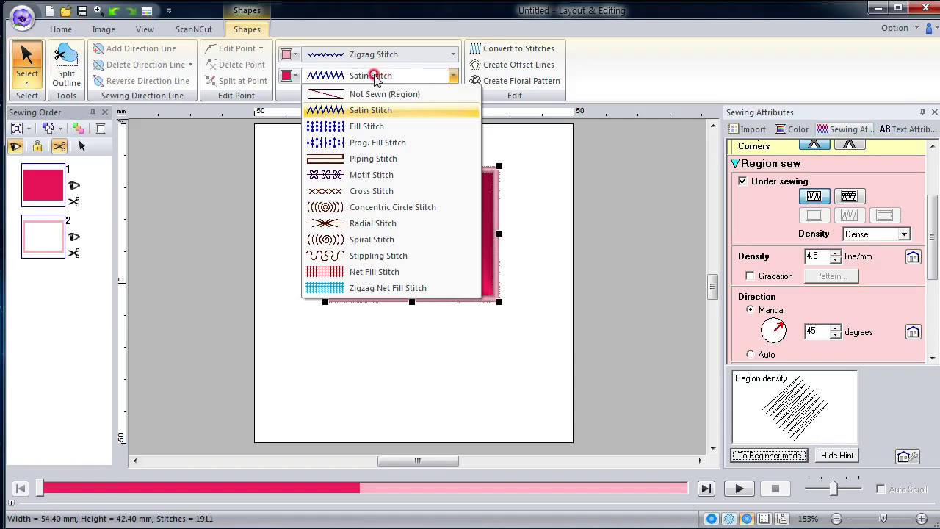
pyautogui.click(373, 160)
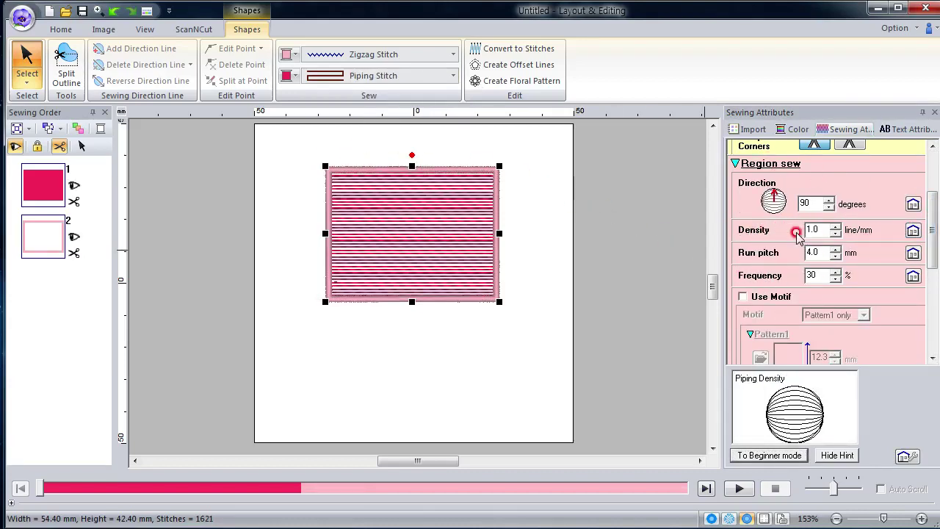
pyautogui.click(445, 81)
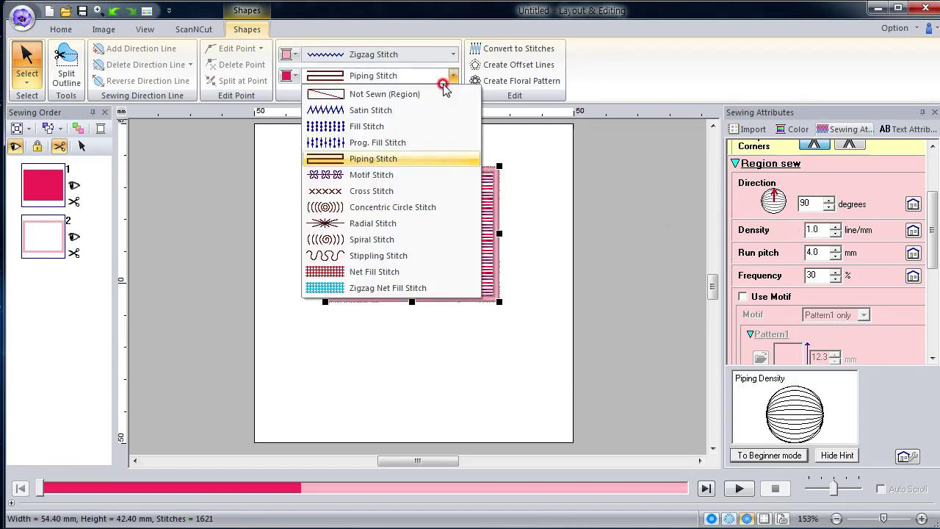
pyautogui.click(404, 127)
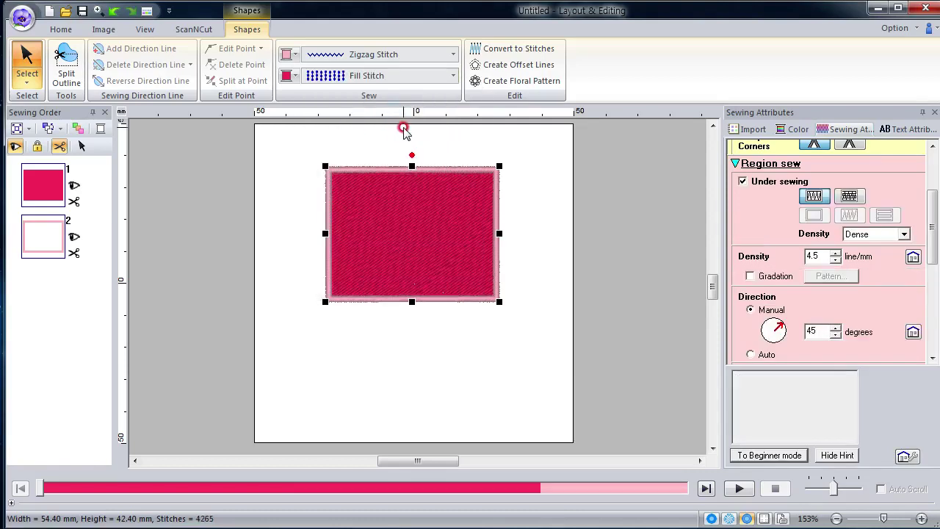
# Step: Turn on gradation for the region's fill stitch in the sewing attributes, and show the region's color settings
pyautogui.click(775, 276)
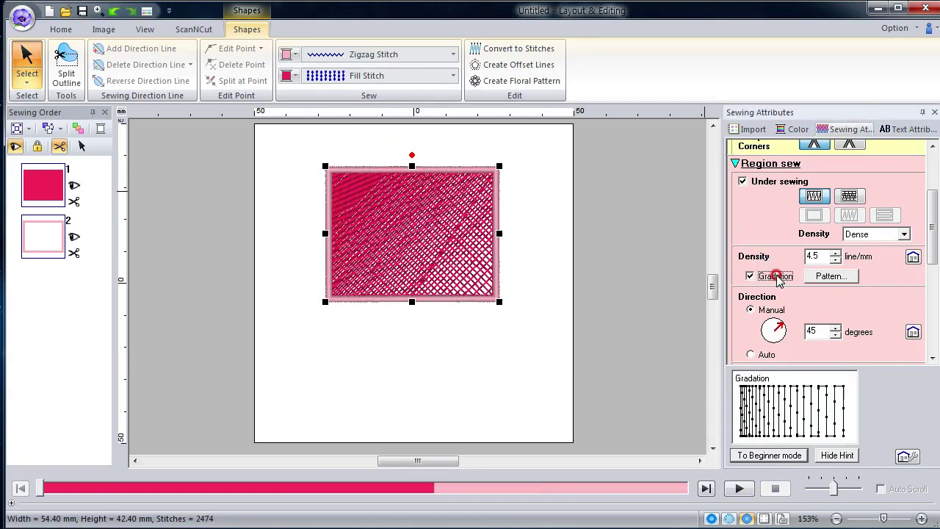
pyautogui.click(819, 277)
pyautogui.click(789, 130)
pyautogui.click(794, 129)
pyautogui.click(838, 130)
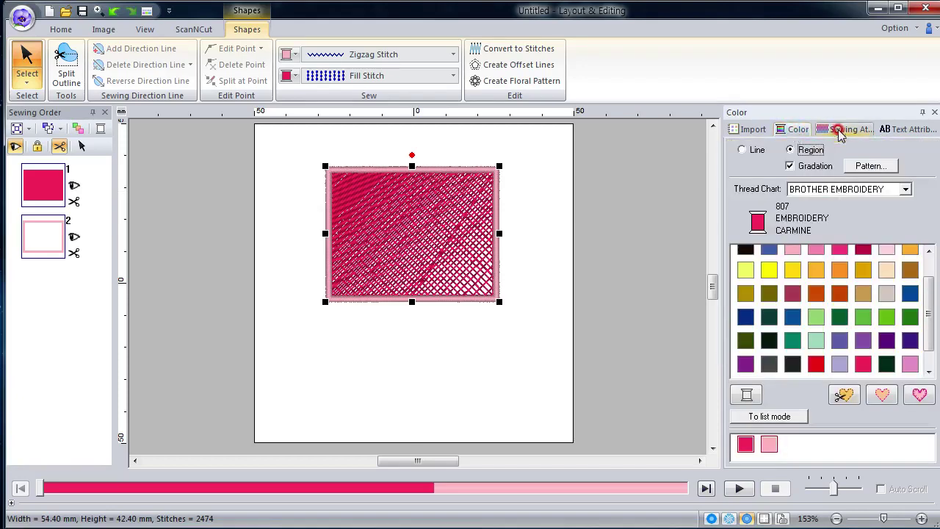
# Step: Open the region's gradation pattern settings, try 89% for the last density level, and set that level to 8%
pyautogui.click(860, 166)
pyautogui.click(412, 26)
pyautogui.moveTo(413, 27); pyautogui.dragTo(567, 193)
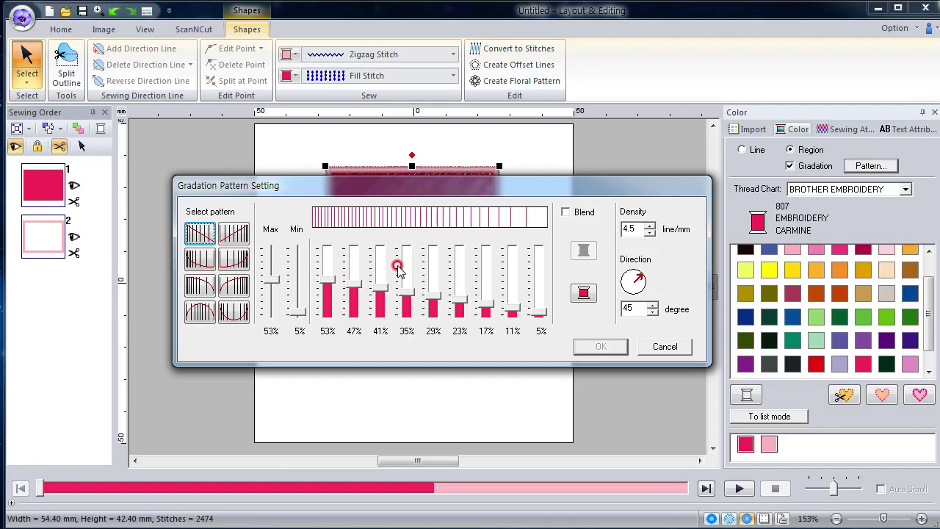
pyautogui.moveTo(515, 191); pyautogui.dragTo(500, 340)
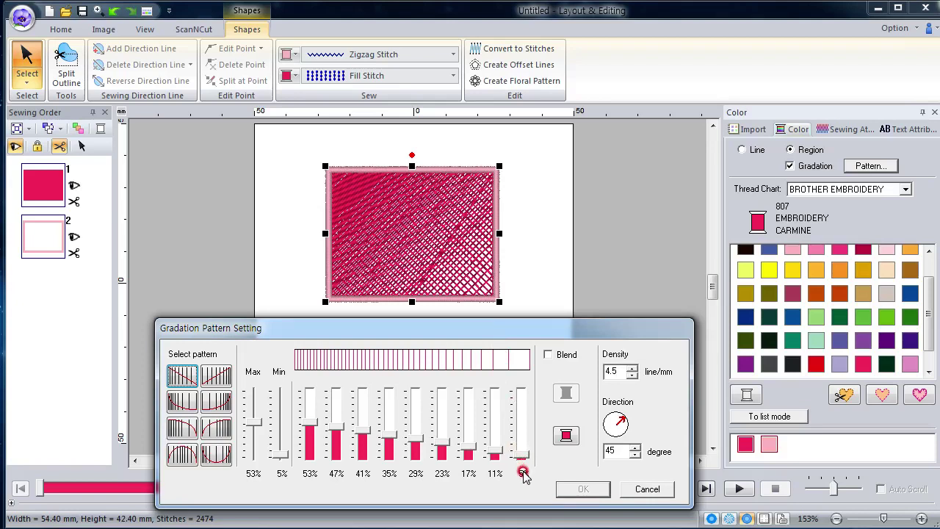
pyautogui.moveTo(522, 456); pyautogui.dragTo(520, 397)
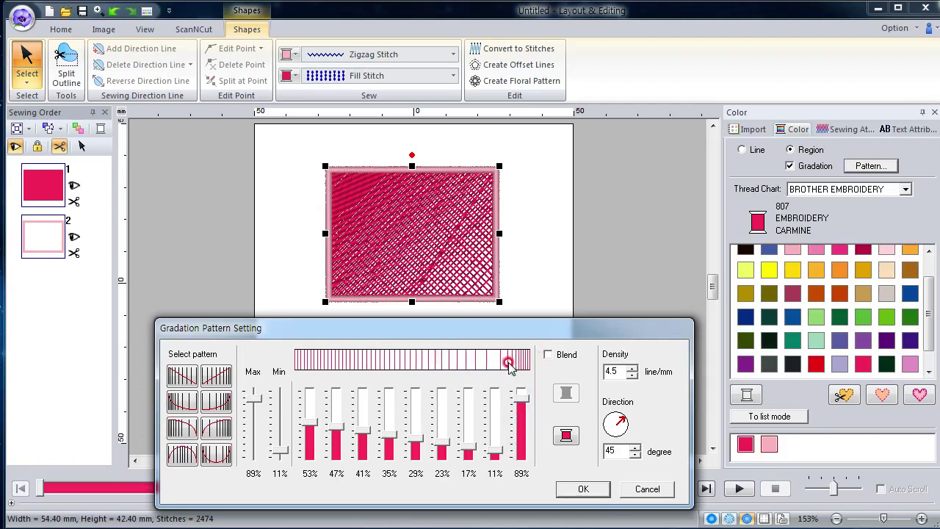
pyautogui.moveTo(522, 397); pyautogui.dragTo(519, 452)
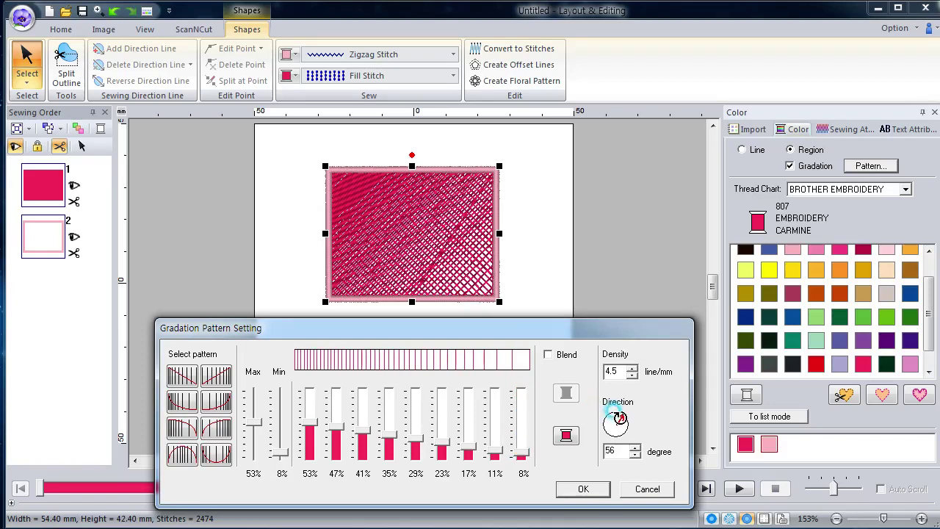
# Step: Set the gradation direction to 90 degrees and apply the pattern settings to the region
pyautogui.moveTo(617, 416); pyautogui.dragTo(613, 410)
pyautogui.doubleClick(611, 450)
pyautogui.write('90')
pyautogui.click(589, 490)
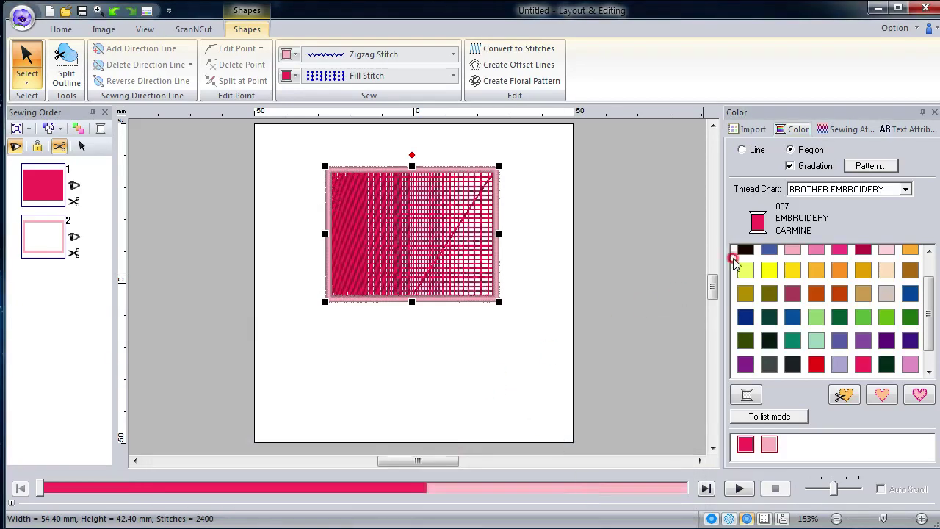
# Step: Reshape the density levels in the region's gradation pattern settings, and set the maximum to 94% and the minimum to 14%
pyautogui.click(872, 165)
pyautogui.moveTo(390, 21); pyautogui.dragTo(519, 329)
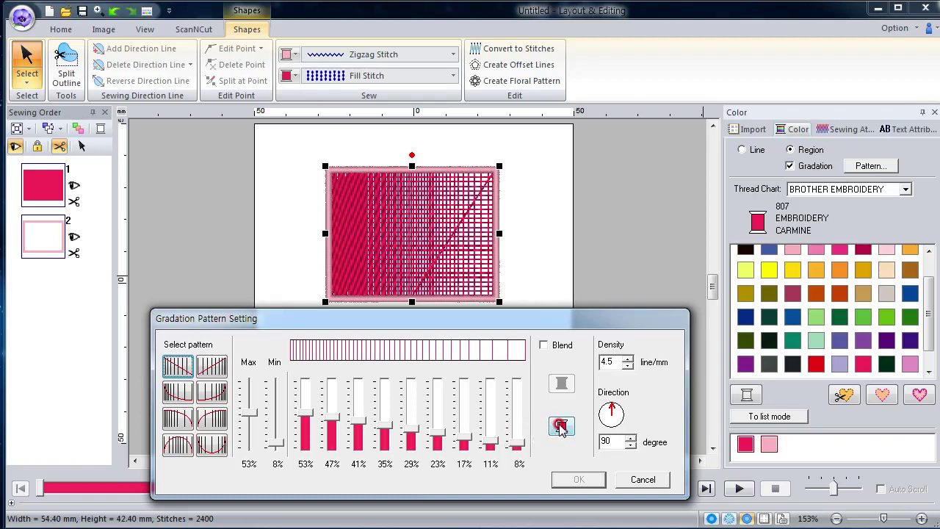
pyautogui.click(518, 446)
pyautogui.click(495, 345)
pyautogui.moveTo(307, 415); pyautogui.dragTo(487, 437)
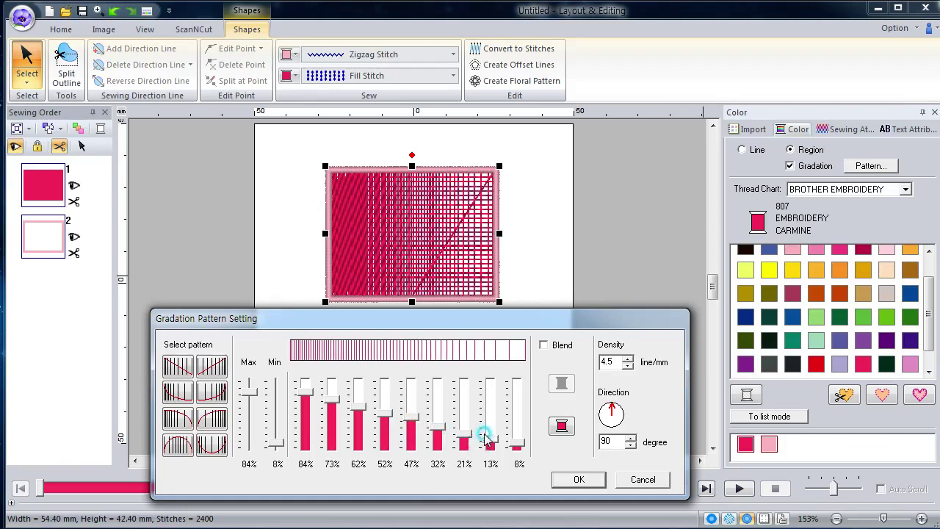
pyautogui.moveTo(248, 389)
pyautogui.mouseDown()
pyautogui.moveTo(249, 434)
pyautogui.moveTo(257, 374)
pyautogui.moveTo(253, 400)
pyautogui.moveTo(251, 384)
pyautogui.mouseUp()
pyautogui.moveTo(276, 443)
pyautogui.mouseDown()
pyautogui.moveTo(276, 432)
pyautogui.moveTo(278, 441)
pyautogui.mouseUp()
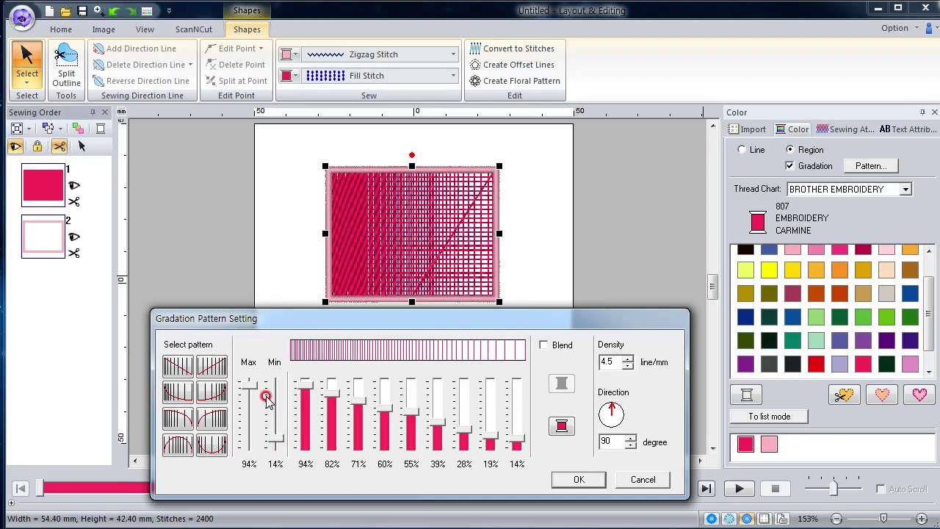
# Step: Try the linear decreasing gradation pattern, switch to the linear increasing pattern, and apply it to the rectangle's region
pyautogui.click(182, 366)
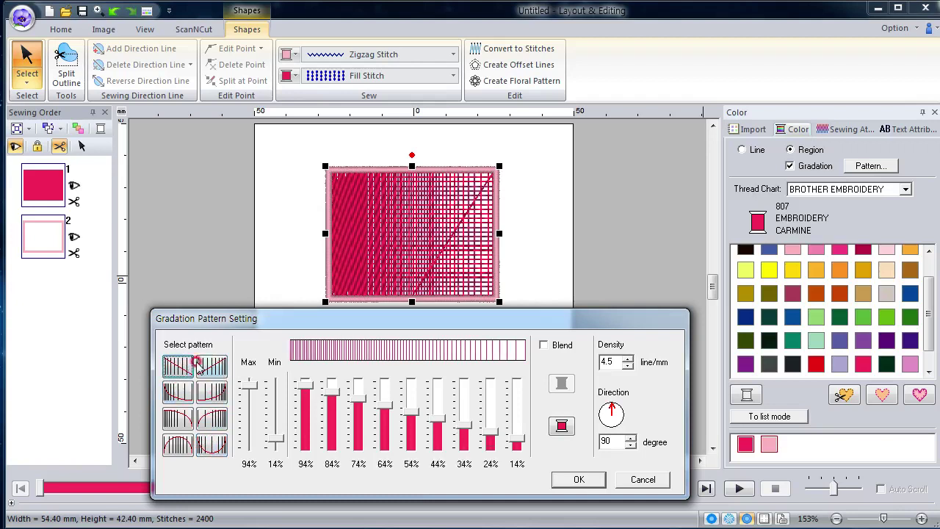
pyautogui.click(211, 367)
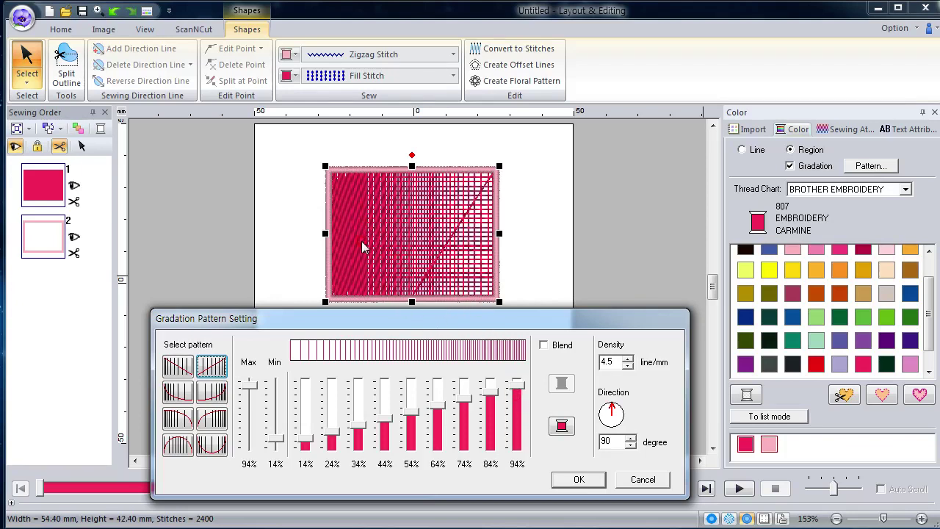
pyautogui.click(570, 478)
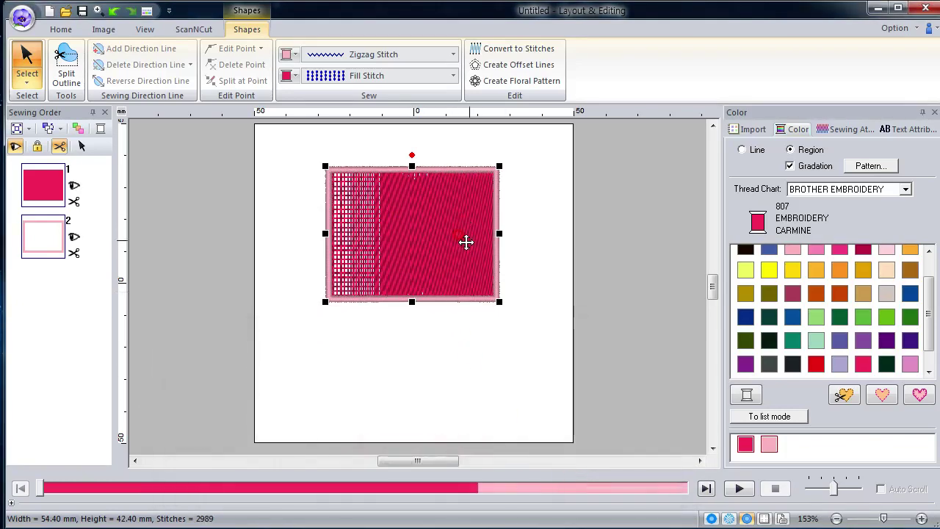
# Step: Change the region's gradation to the linear decreasing pattern, from 94% down to 14%, and apply it
pyautogui.click(869, 165)
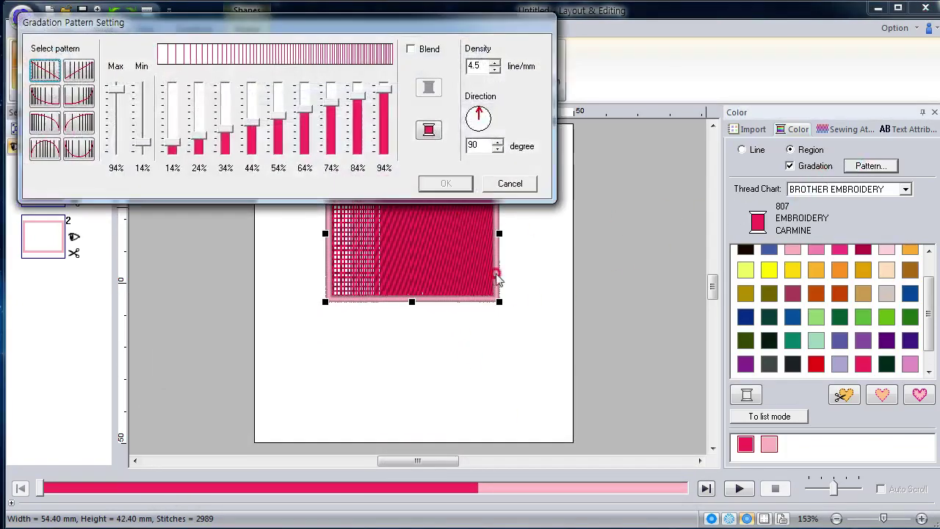
pyautogui.moveTo(398, 27)
pyautogui.mouseDown()
pyautogui.moveTo(501, 313)
pyautogui.moveTo(550, 319)
pyautogui.mouseUp()
pyautogui.click(198, 362)
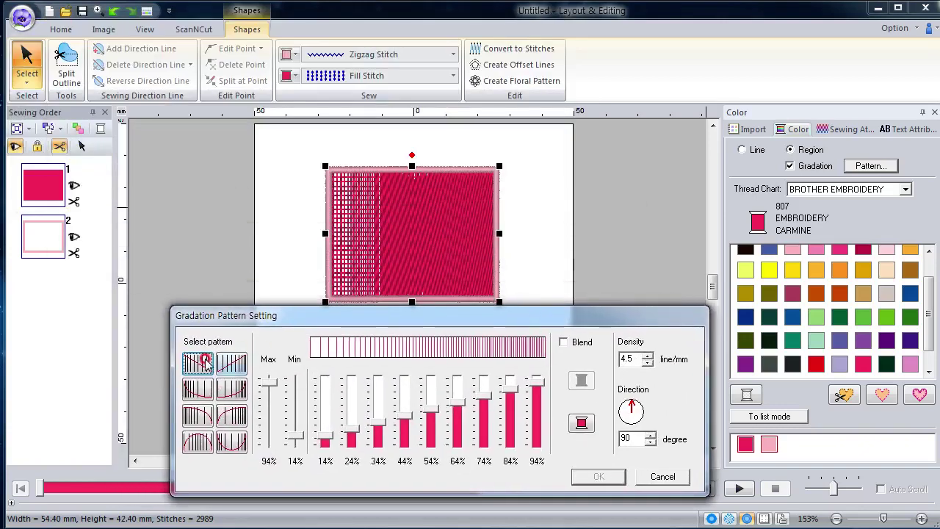
pyautogui.click(436, 412)
pyautogui.moveTo(462, 319); pyautogui.dragTo(414, 325)
pyautogui.click(430, 324)
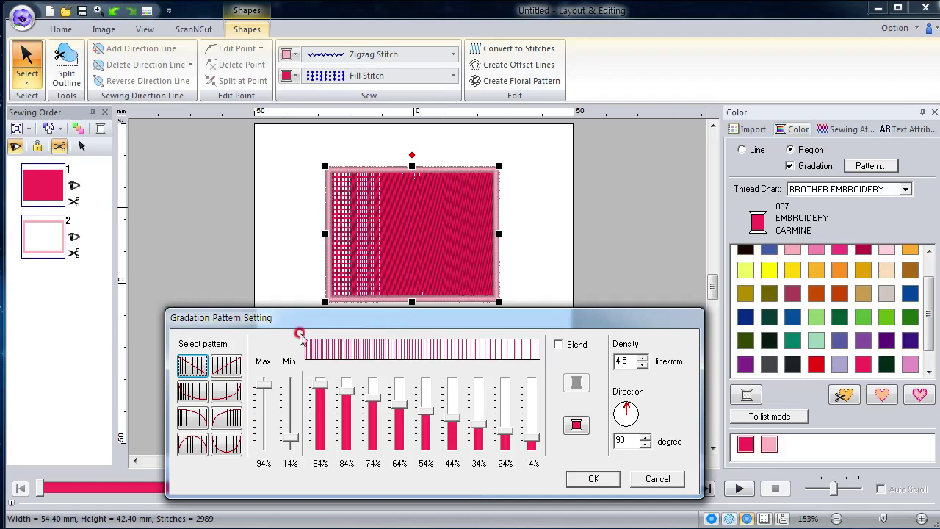
pyautogui.click(193, 368)
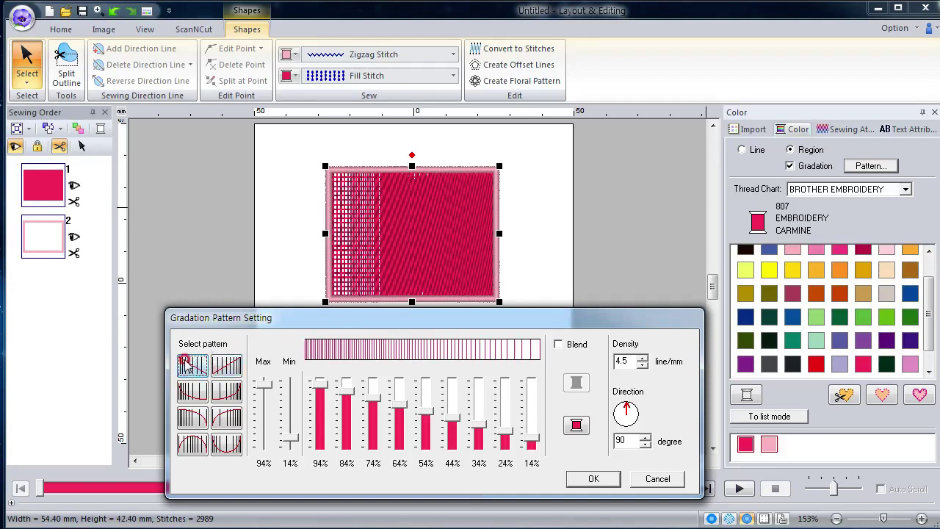
pyautogui.click(573, 473)
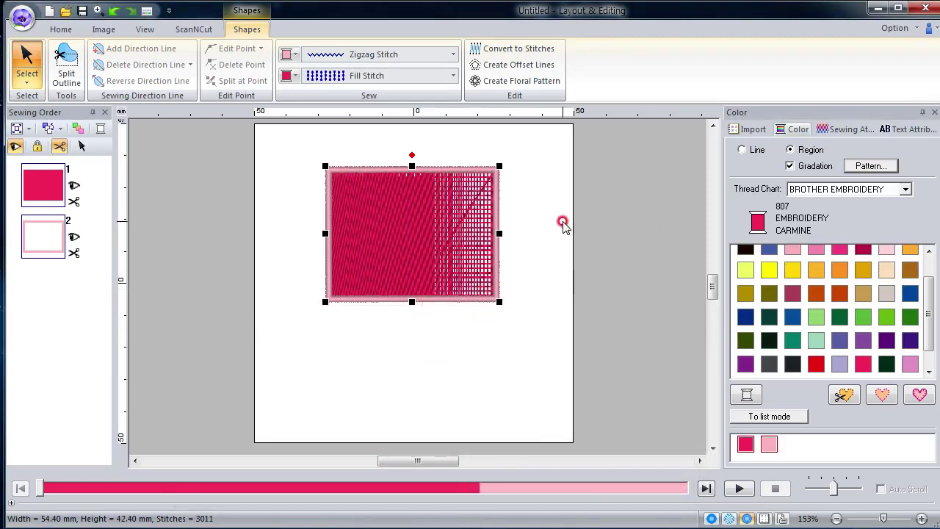
# Step: Compare the direction in the gradation pattern settings with the rectangle's rotation handle, and close the settings without changes
pyautogui.click(865, 166)
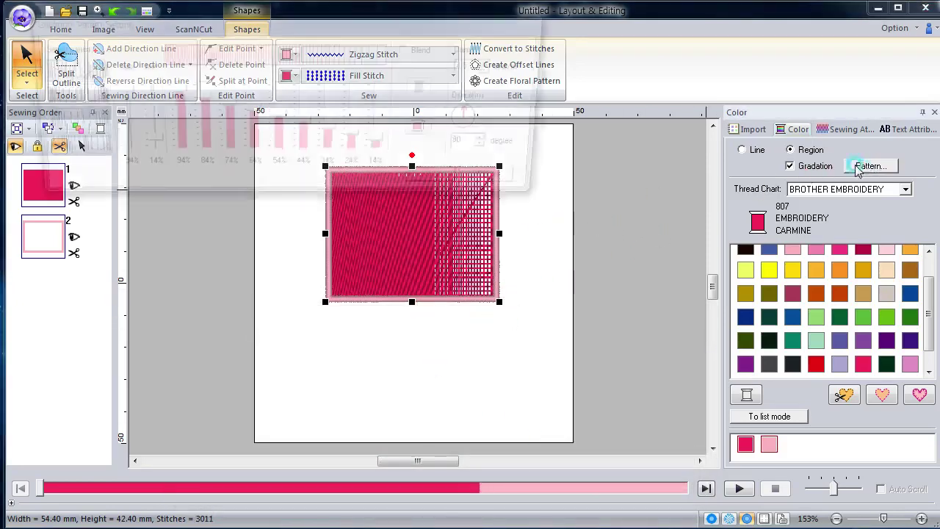
pyautogui.moveTo(414, 19); pyautogui.dragTo(514, 318)
pyautogui.click(556, 376)
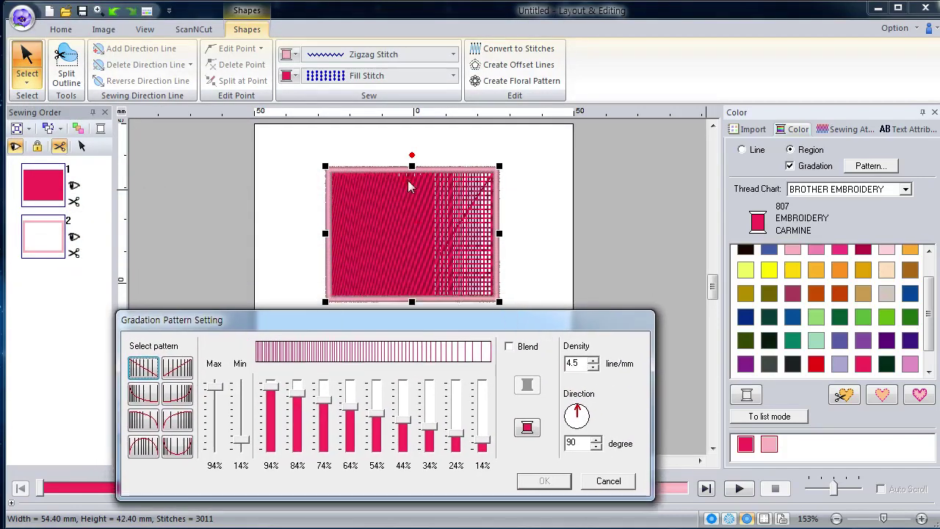
pyautogui.click(411, 154)
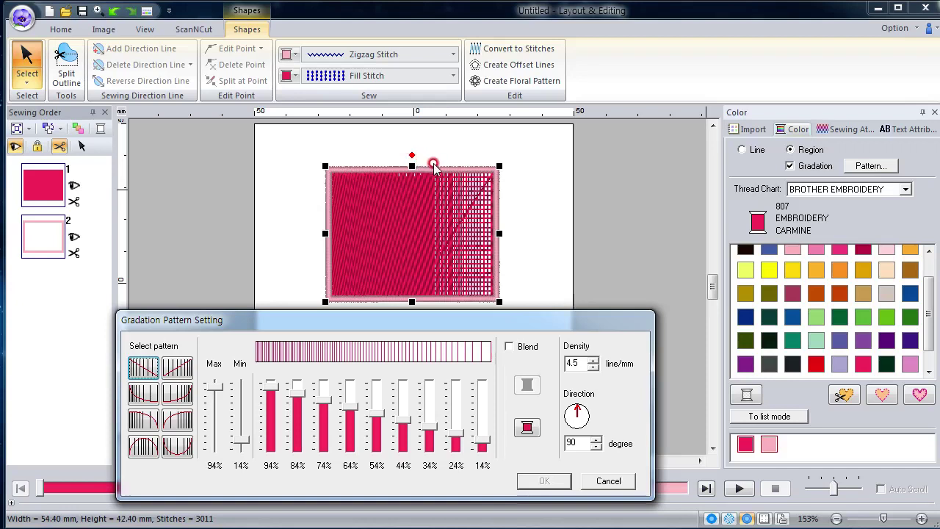
pyautogui.click(564, 405)
pyautogui.click(608, 481)
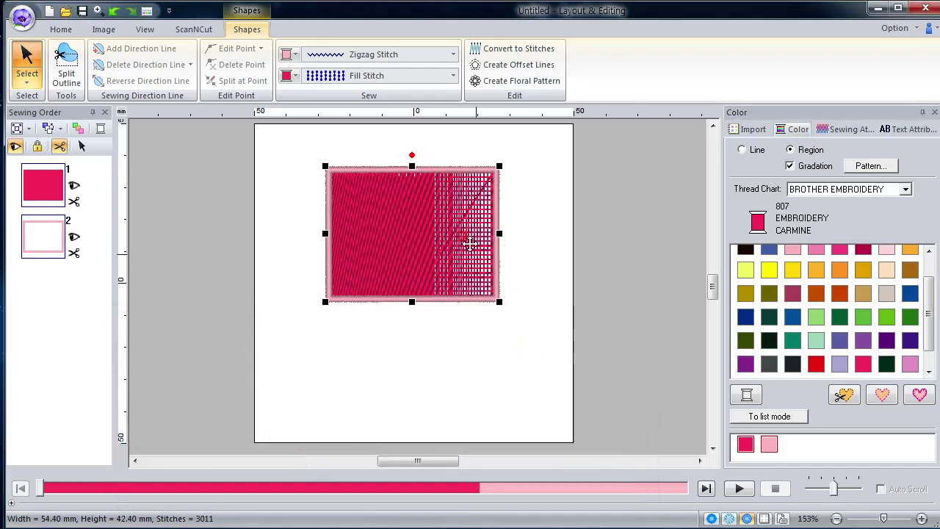
# Step: Rotate the rectangle by 270 degrees so it stands upright, undoing an inexact first rotation
pyautogui.moveTo(409, 150); pyautogui.dragTo(484, 239)
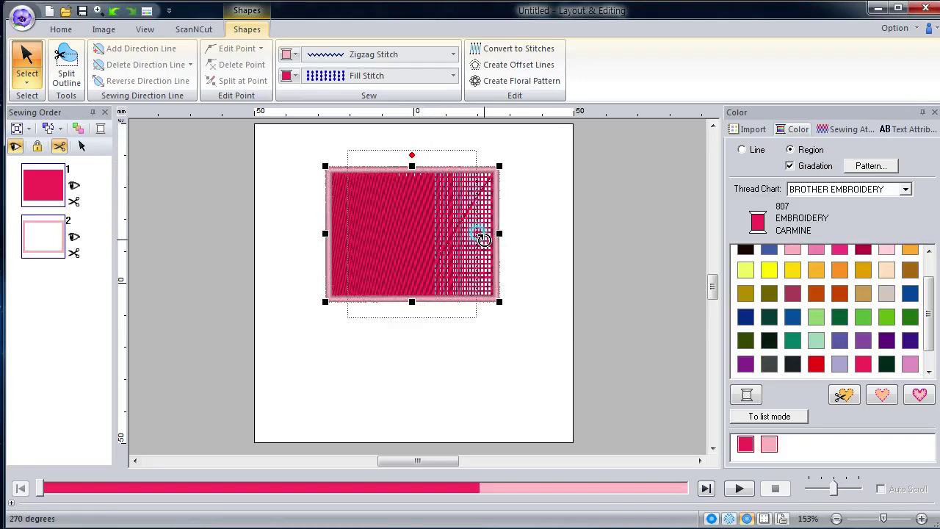
pyautogui.moveTo(484, 239); pyautogui.dragTo(483, 239)
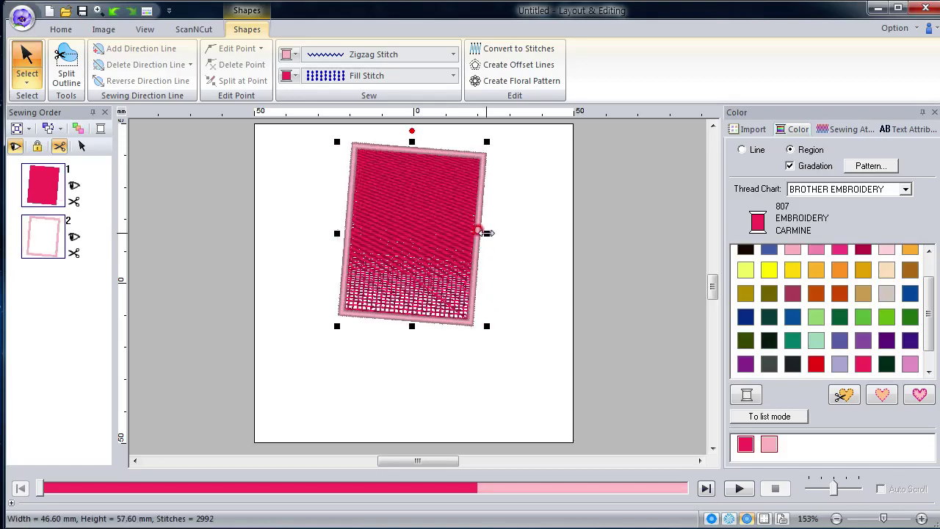
pyautogui.hotkey('ctrl', 'z')
pyautogui.moveTo(413, 155); pyautogui.dragTo(489, 232)
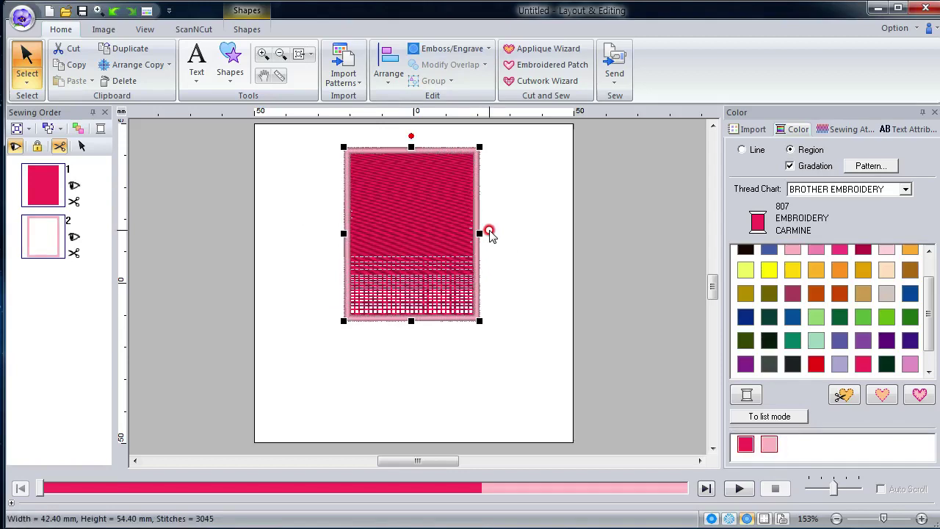
# Step: Examine the gradation direction in the pattern settings of the rotated rectangle, and close them without changes
pyautogui.click(868, 165)
pyautogui.moveTo(261, 26); pyautogui.dragTo(380, 286)
pyautogui.click(585, 382)
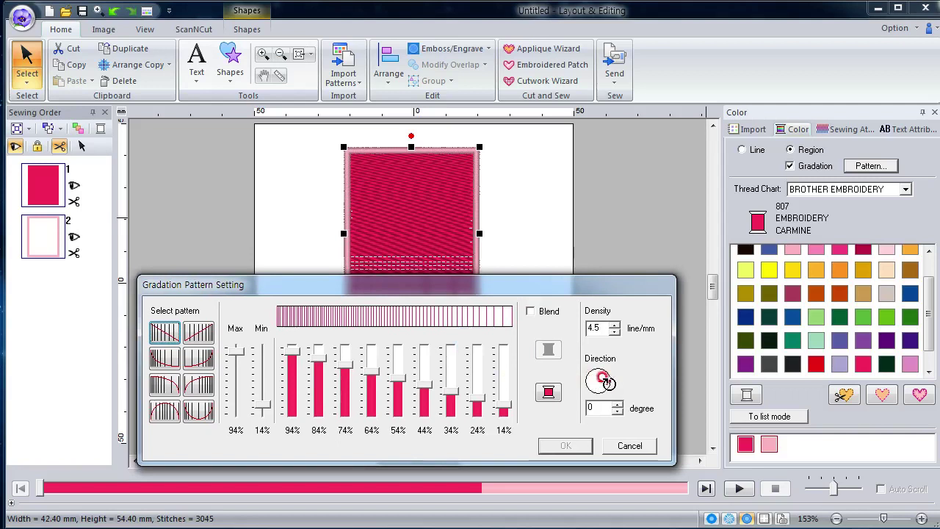
pyautogui.click(606, 379)
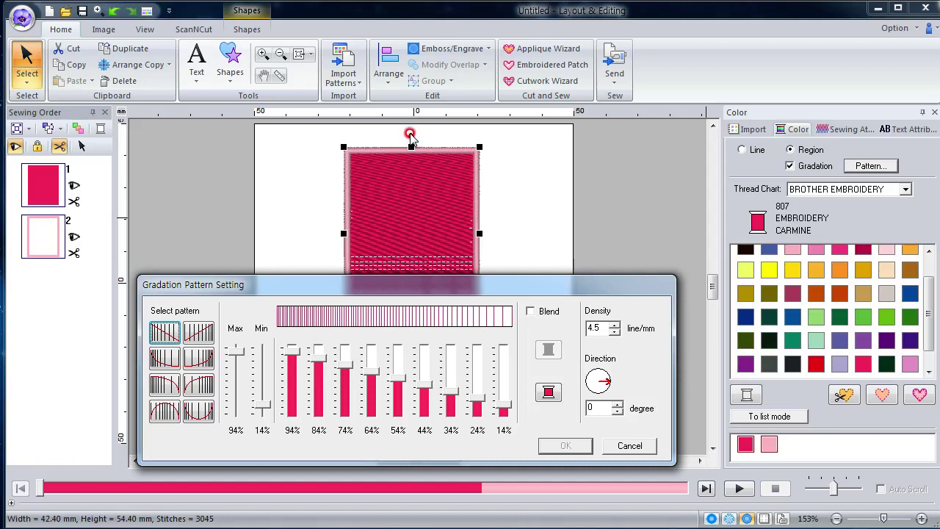
pyautogui.click(532, 312)
pyautogui.click(607, 380)
pyautogui.moveTo(561, 287)
pyautogui.mouseDown()
pyautogui.moveTo(567, 340)
pyautogui.moveTo(564, 292)
pyautogui.mouseUp()
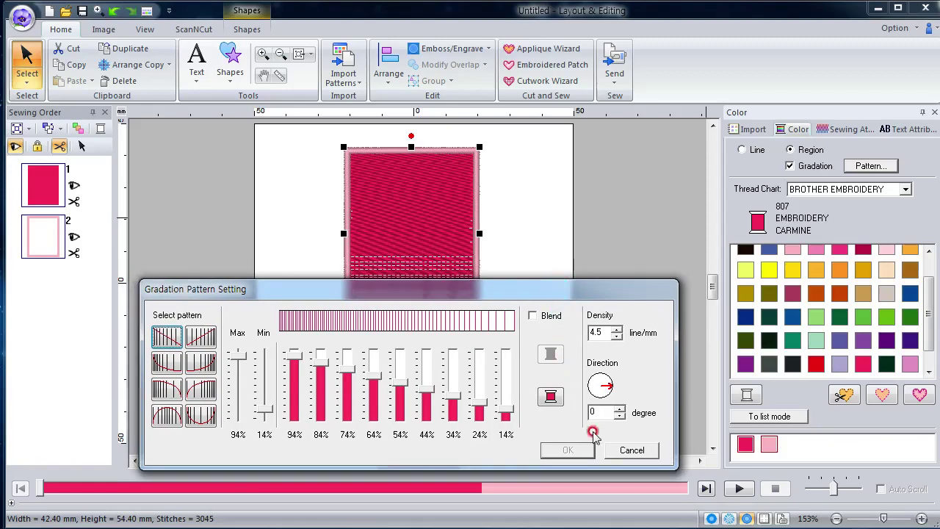
pyautogui.click(628, 445)
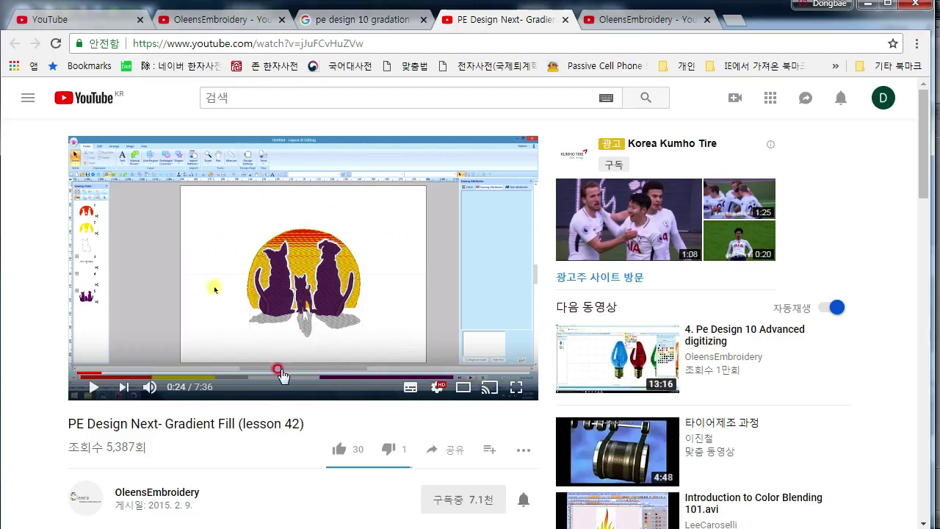
# Step: Point out the title of the YouTube video "PE Design Next- Gradient Fill (lesson 42)" in the browser, and return to Layout & Editing
pyautogui.doubleClick(119, 424)
pyautogui.moveTo(77, 423); pyautogui.dragTo(129, 423)
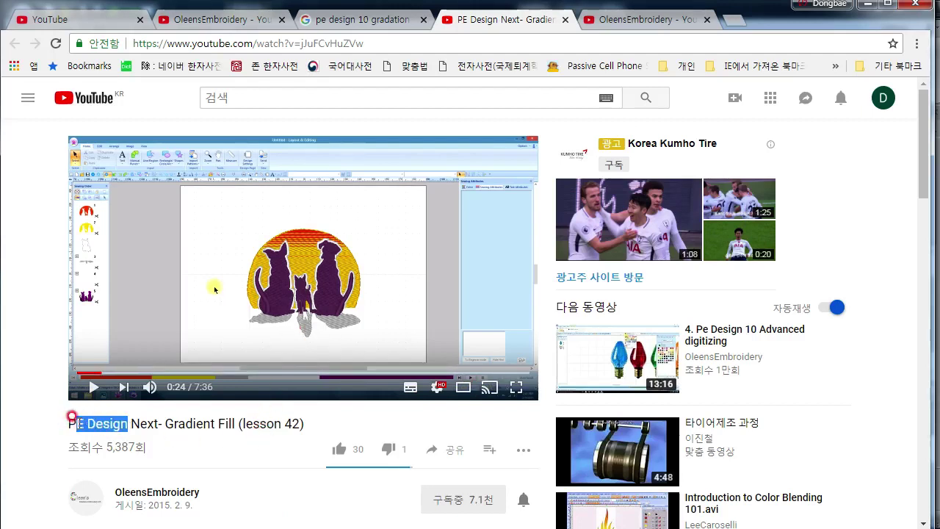
pyautogui.doubleClick(211, 424)
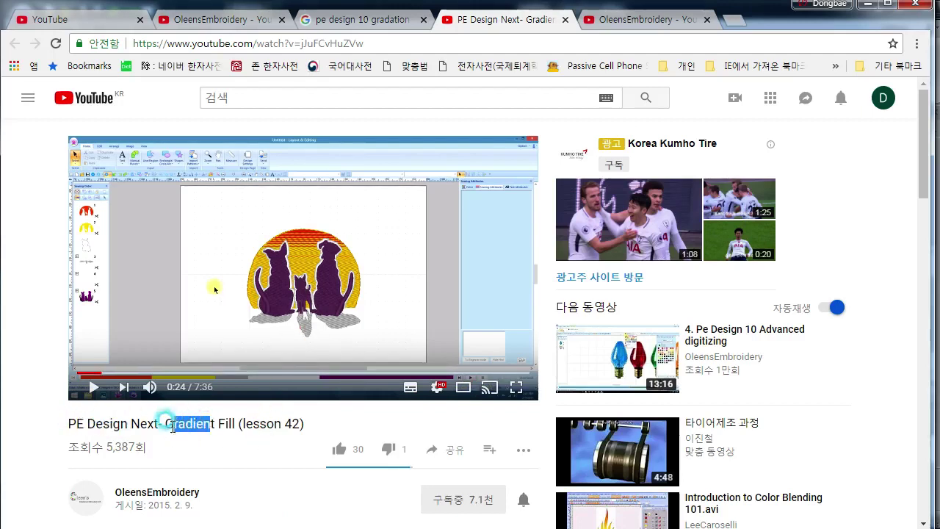
pyautogui.click(249, 424)
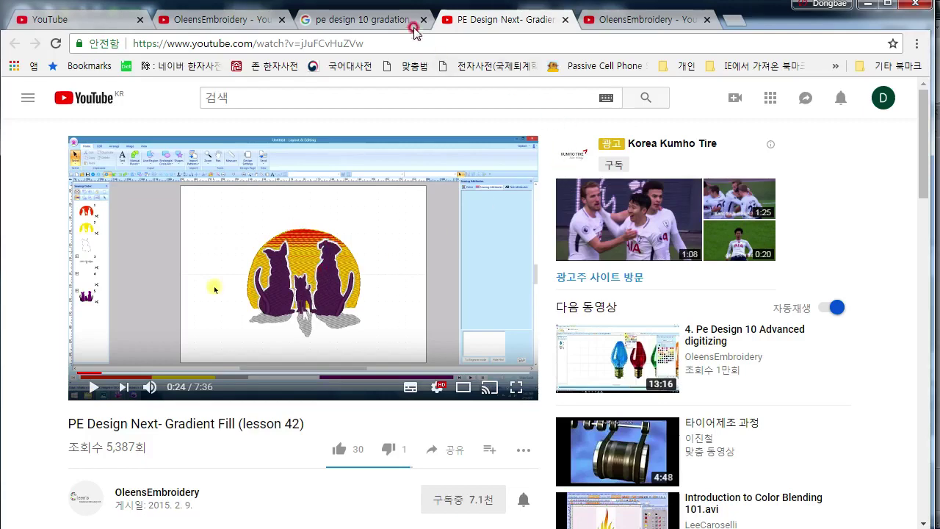
pyautogui.moveTo(401, 2); pyautogui.dragTo(266, 232)
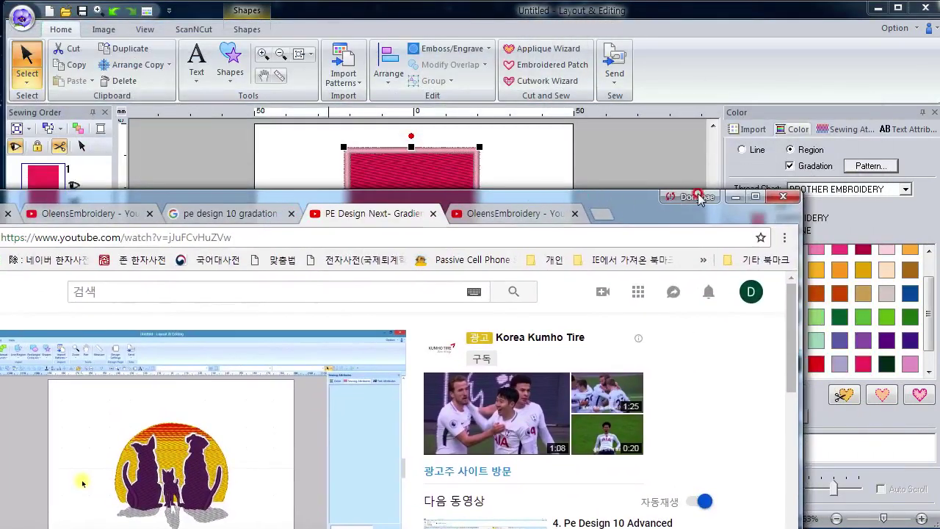
pyautogui.click(727, 193)
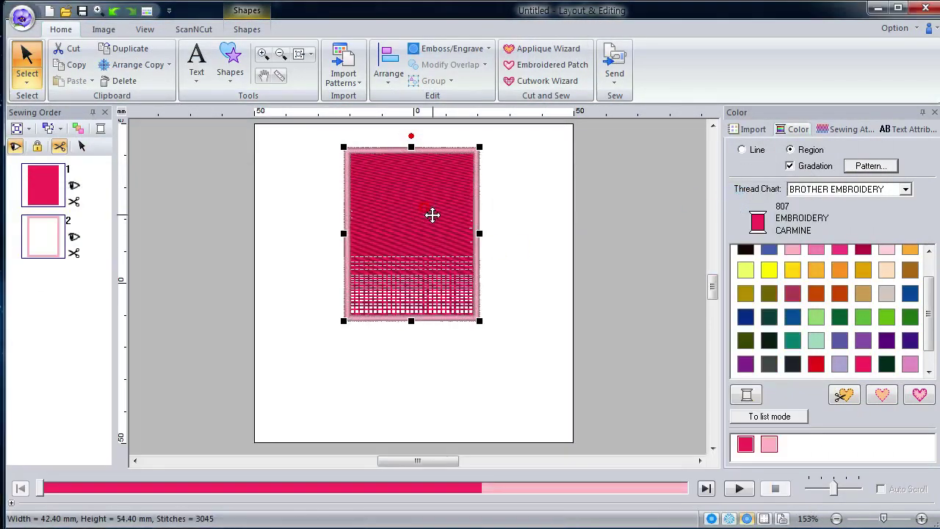
# Step: Delete the rectangle and draw a circle about 52 mm in diameter near the middle of the design page
pyautogui.press('Delete')
pyautogui.click(230, 65)
pyautogui.click(261, 163)
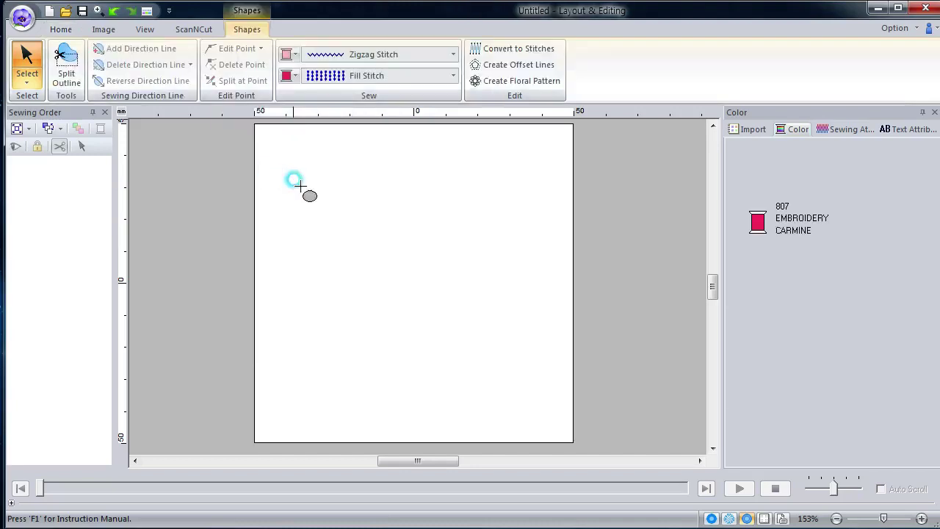
pyautogui.moveTo(330, 184); pyautogui.dragTo(499, 329)
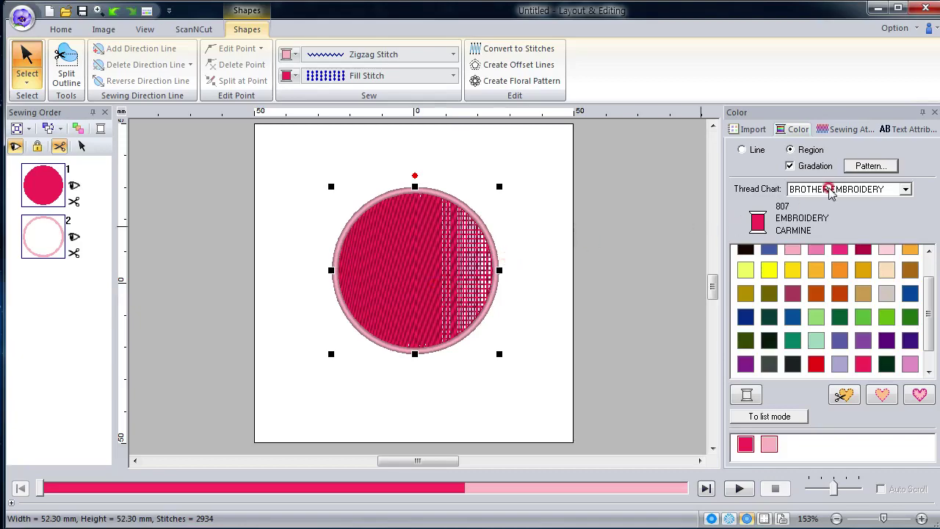
# Step: Set the gradation direction of the circle's region to 0 degrees and apply it
pyautogui.click(871, 167)
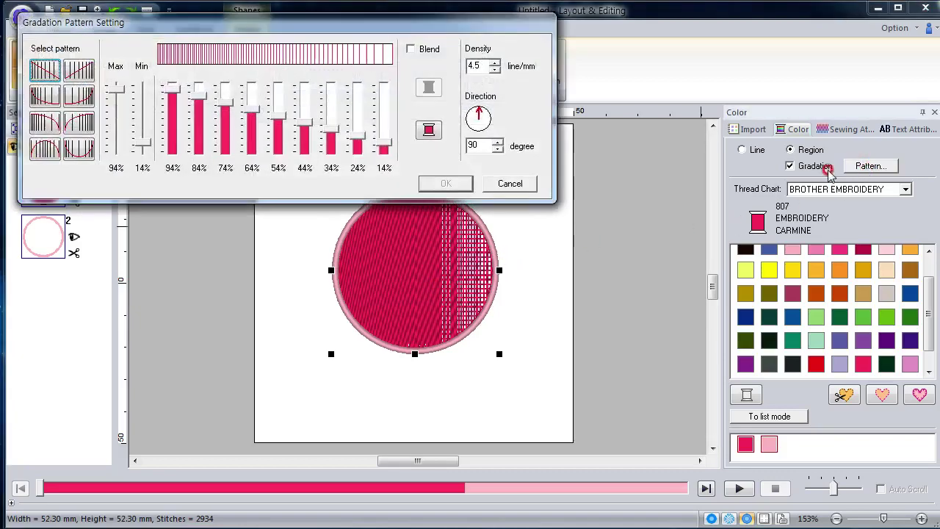
pyautogui.moveTo(412, 27); pyautogui.dragTo(537, 253)
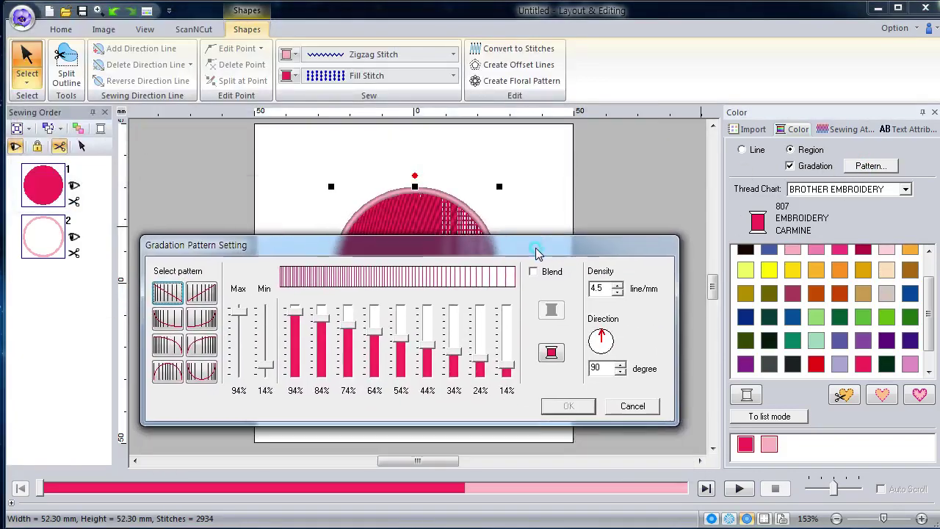
pyautogui.moveTo(601, 364); pyautogui.dragTo(577, 371)
pyautogui.write('0')
pyautogui.click(568, 406)
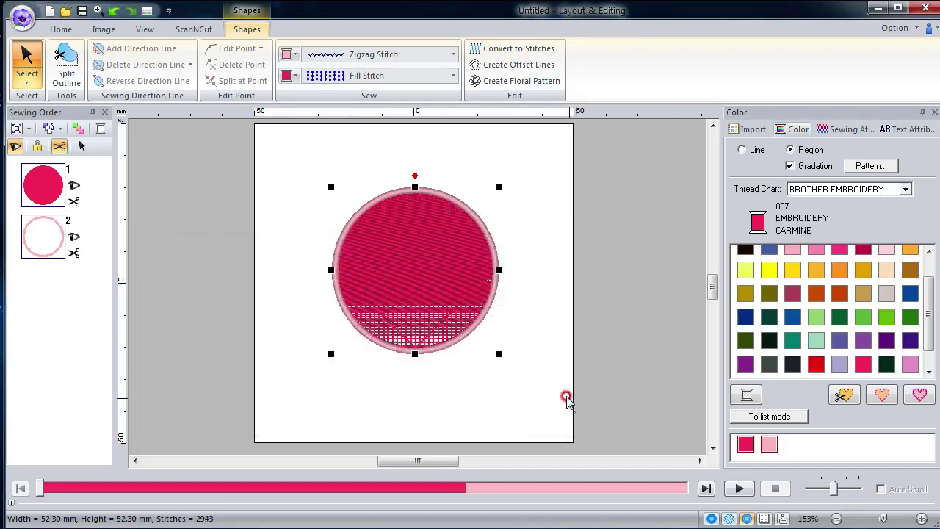
# Step: Enable blending in the gradation pattern settings of the circle's region
pyautogui.click(868, 167)
pyautogui.moveTo(434, 21); pyautogui.dragTo(577, 221)
pyautogui.click(568, 244)
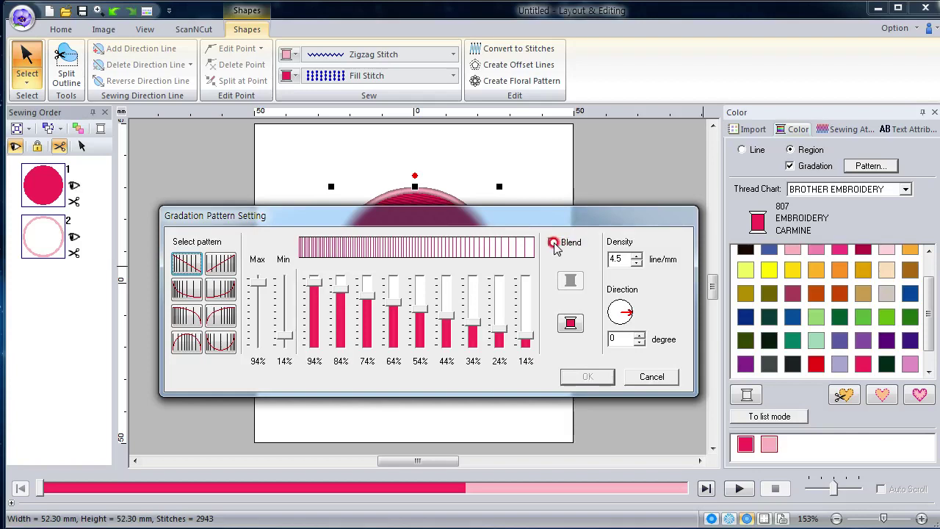
pyautogui.click(553, 243)
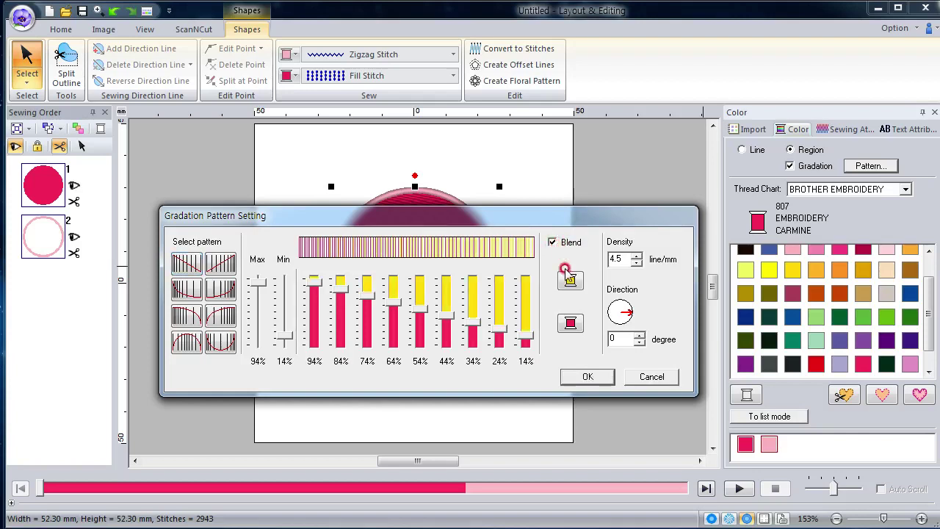
# Step: Set the main blend thread to Embroidery 800 Red and keep 206 Harvest Gold as the second blend thread
pyautogui.click(571, 326)
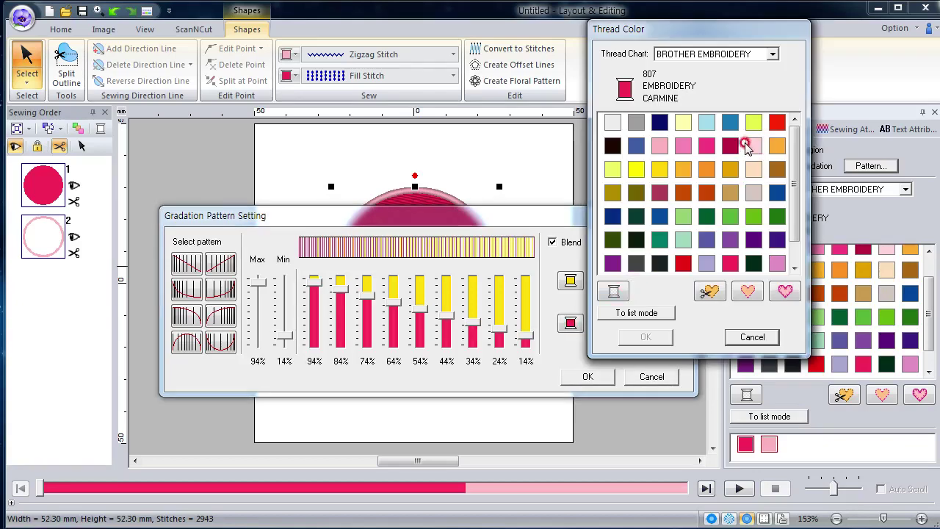
pyautogui.click(683, 265)
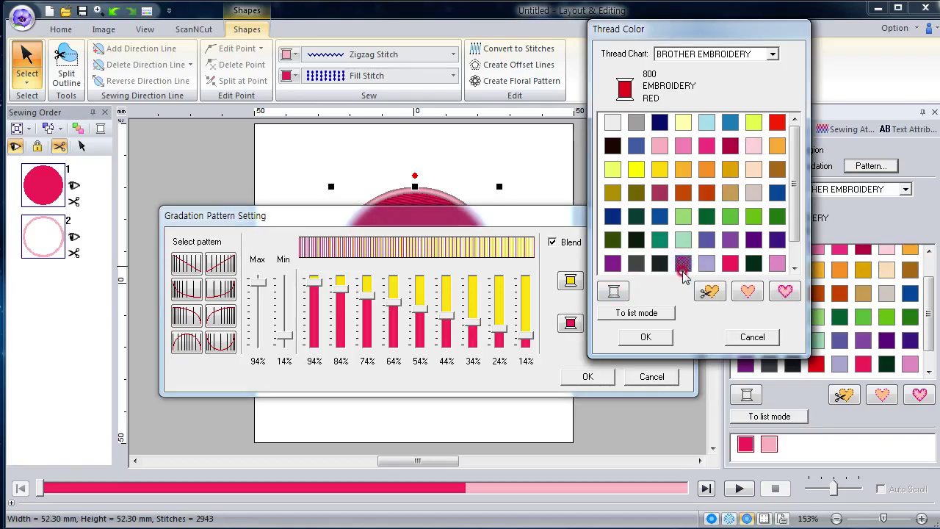
pyautogui.click(646, 335)
pyautogui.click(570, 280)
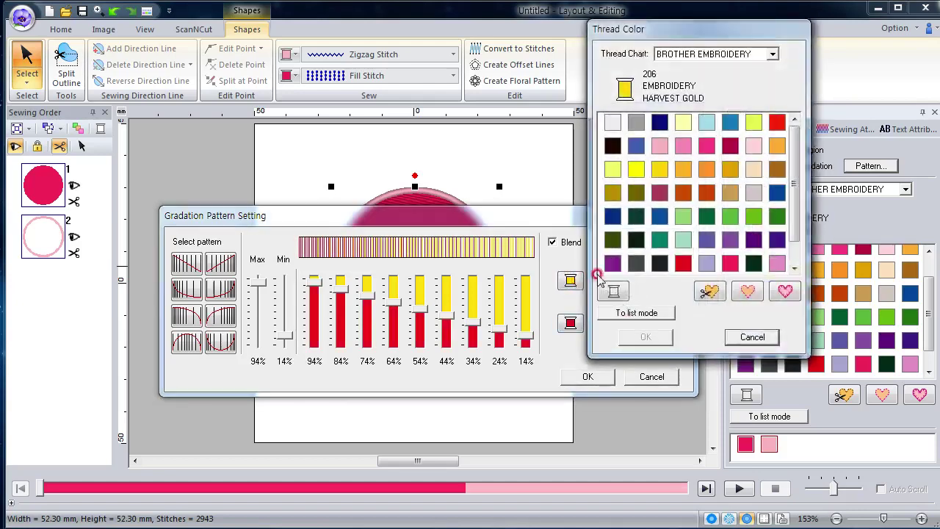
pyautogui.click(645, 336)
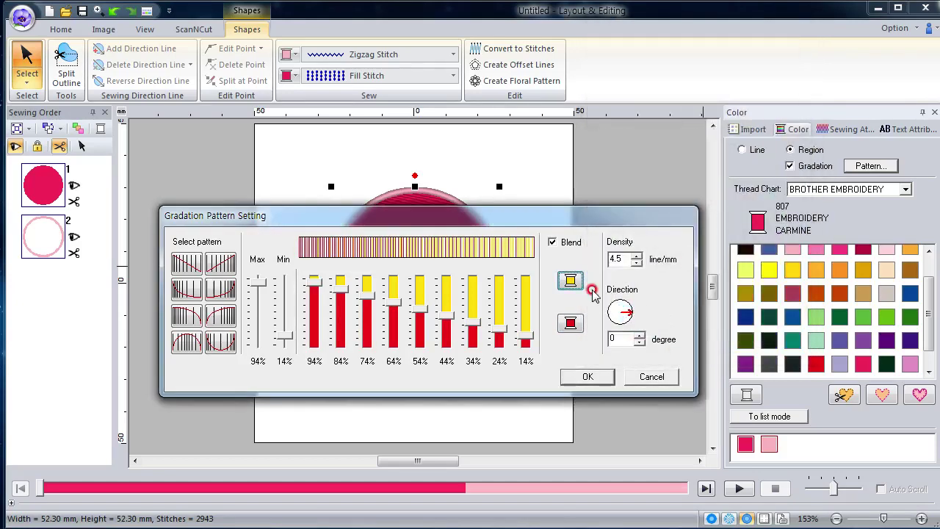
# Step: Review the blend colors and gradation sliders, and apply the two-color gradation to the circle
pyautogui.moveTo(559, 221); pyautogui.dragTo(536, 234)
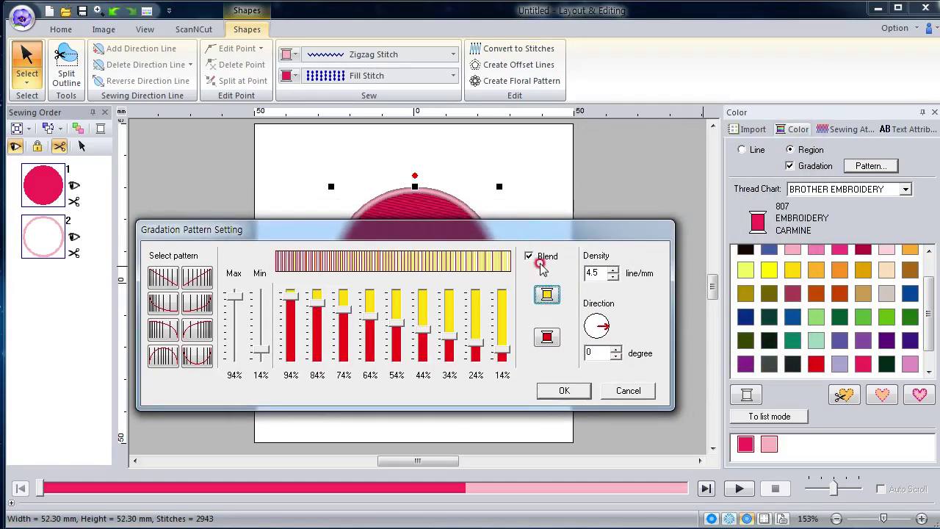
pyautogui.click(543, 345)
pyautogui.moveTo(559, 234)
pyautogui.mouseDown()
pyautogui.moveTo(441, 223)
pyautogui.moveTo(587, 252)
pyautogui.moveTo(570, 249)
pyautogui.mouseUp()
pyautogui.click(565, 277)
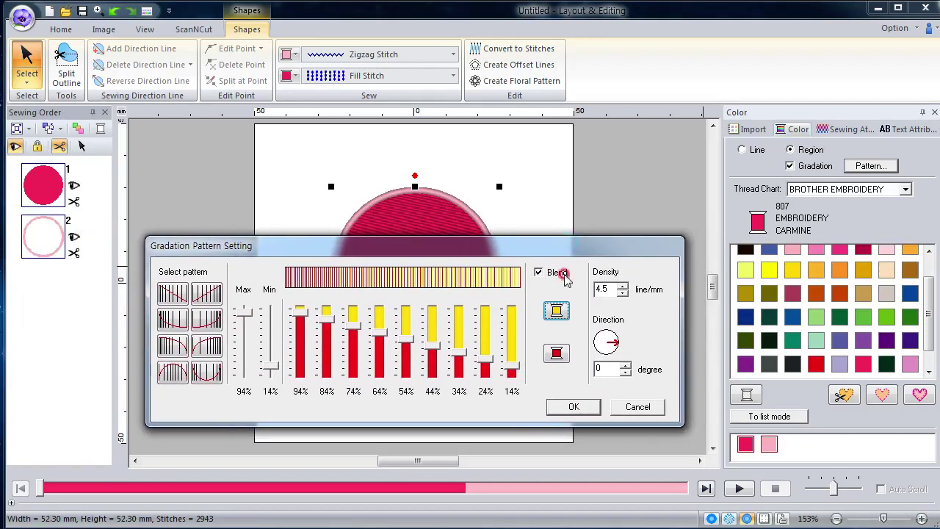
pyautogui.click(546, 359)
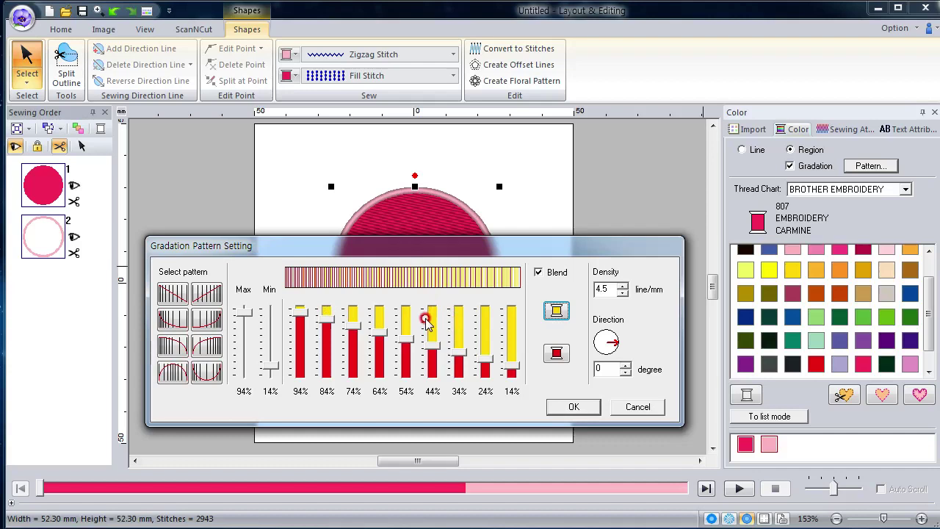
pyautogui.click(612, 342)
pyautogui.moveTo(579, 409)
pyautogui.mouseDown()
pyautogui.moveTo(537, 390)
pyautogui.moveTo(504, 299)
pyautogui.moveTo(512, 349)
pyautogui.moveTo(466, 323)
pyautogui.moveTo(302, 312)
pyautogui.mouseUp()
pyautogui.click(564, 398)
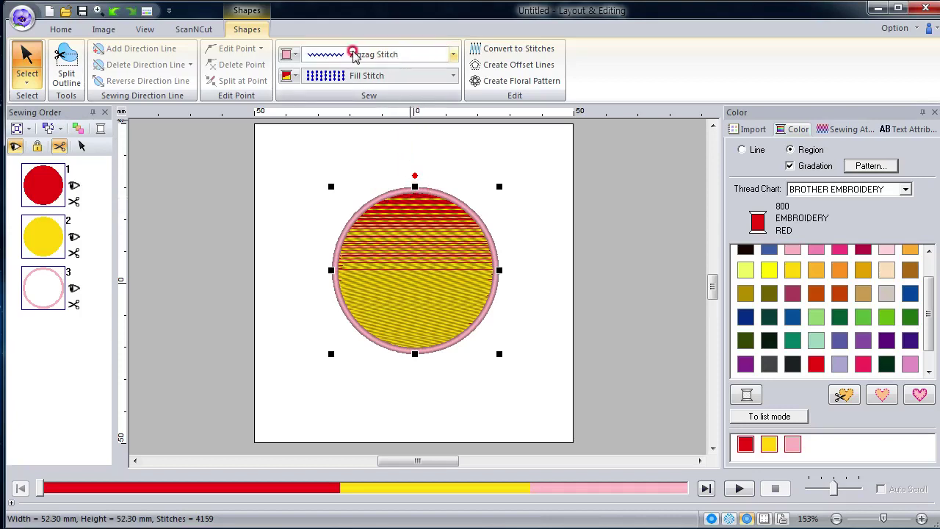
# Step: Set the circle's outline to Not Sewn (Line)
pyautogui.click(387, 56)
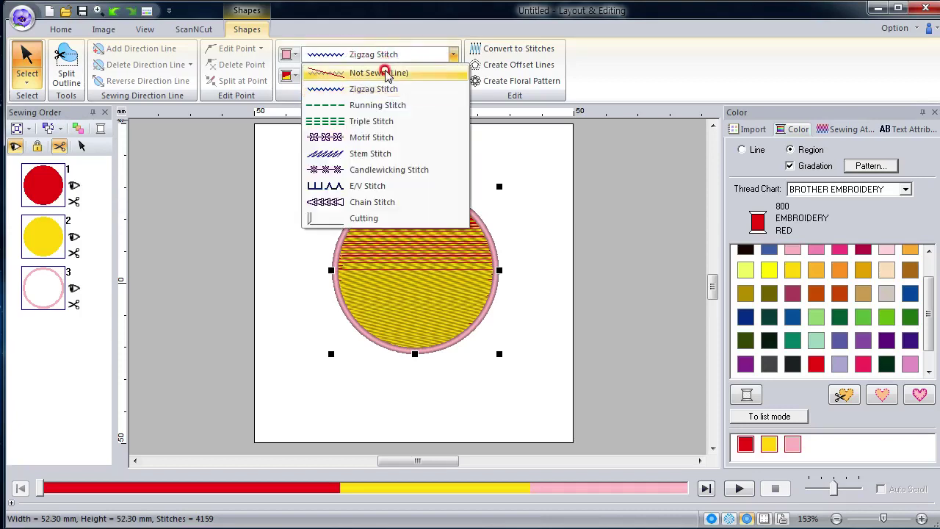
pyautogui.click(395, 74)
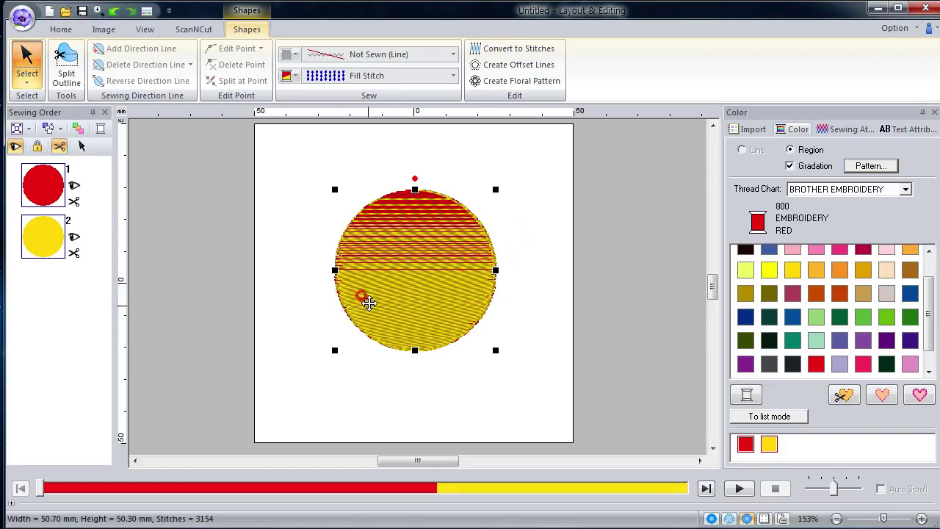
# Step: Split the circle's outline with a horizontal cut that separates a lower segment about 16 mm high
pyautogui.click(66, 30)
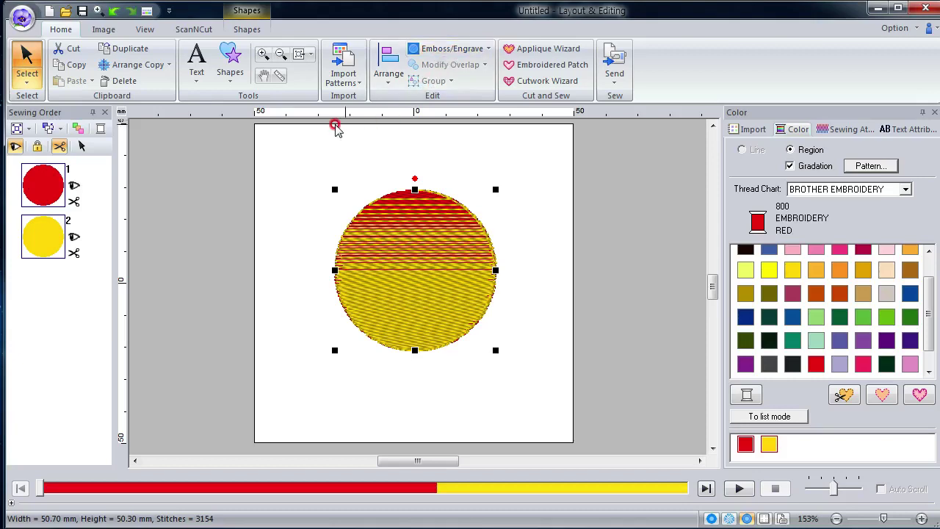
pyautogui.click(247, 29)
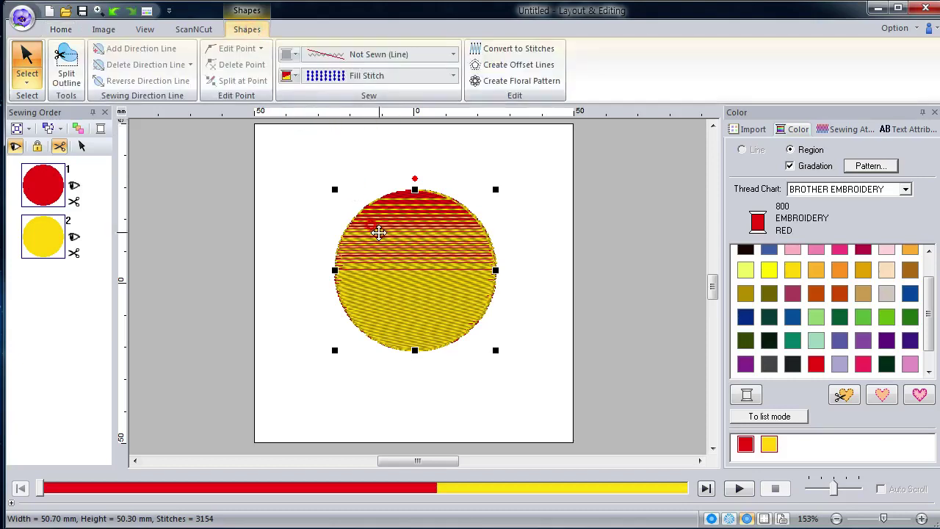
pyautogui.click(65, 65)
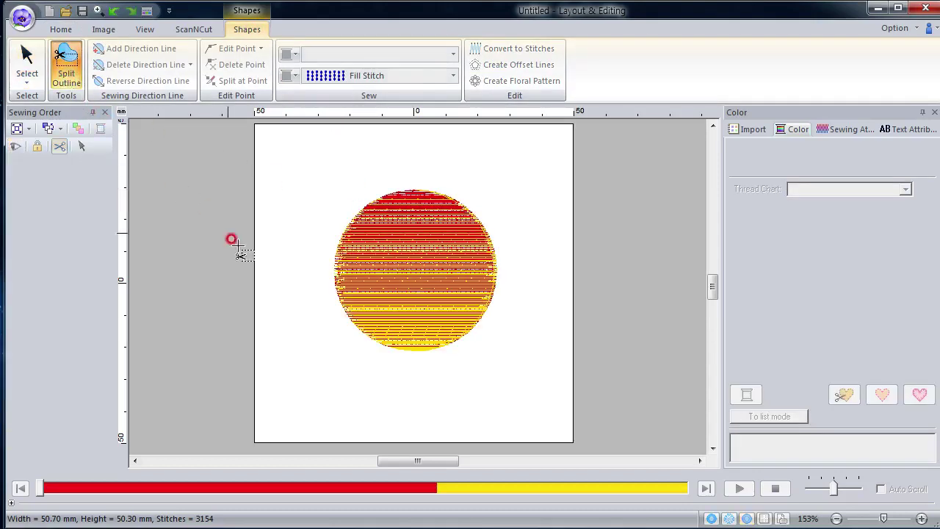
pyautogui.click(316, 300)
pyautogui.moveTo(348, 312)
pyautogui.mouseDown()
pyautogui.moveTo(506, 312)
pyautogui.moveTo(508, 299)
pyautogui.moveTo(513, 315)
pyautogui.moveTo(493, 379)
pyautogui.moveTo(371, 394)
pyautogui.moveTo(345, 379)
pyautogui.mouseUp()
pyautogui.doubleClick(345, 378)
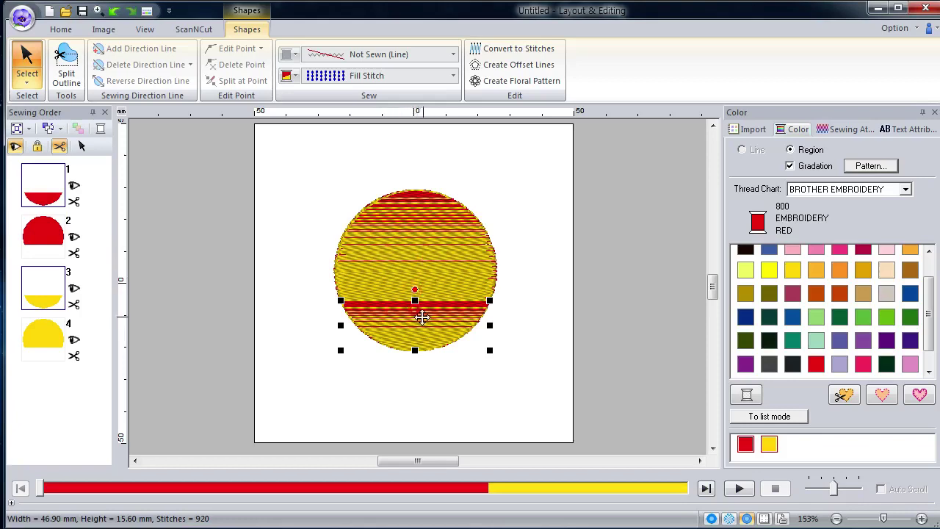
# Step: Delete the split-off lower segment of the circle
pyautogui.click(528, 297)
pyautogui.click(436, 321)
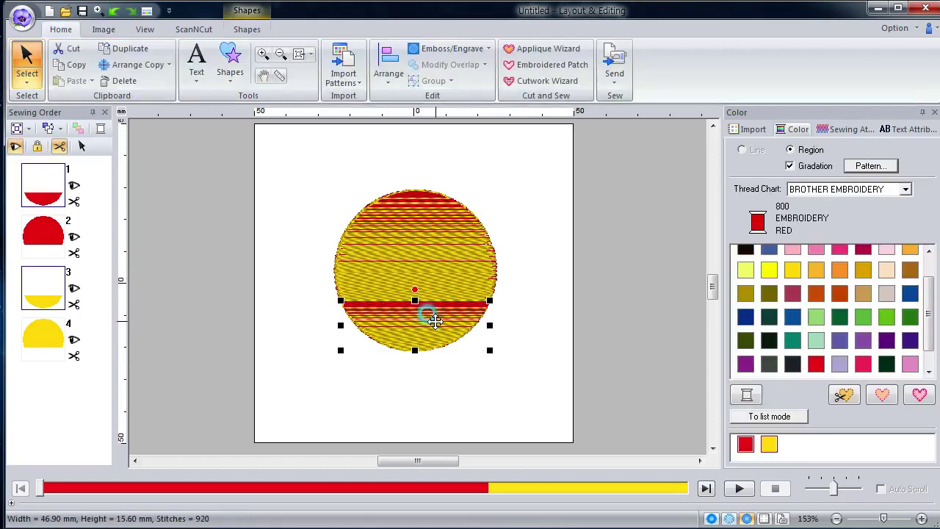
pyautogui.press('Delete')
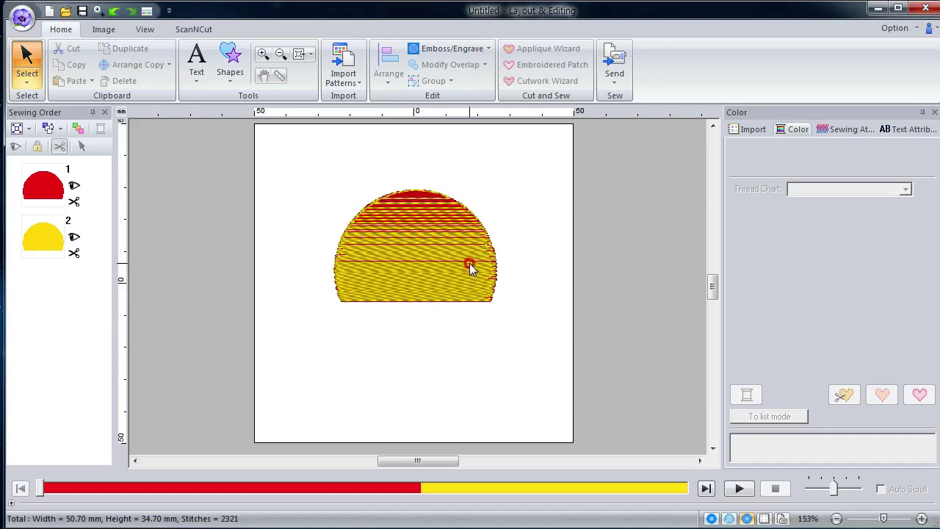
# Step: Compare the stitch and realistic views of the cut circle, and examine its blended stitching and lower edge closely
pyautogui.click(729, 519)
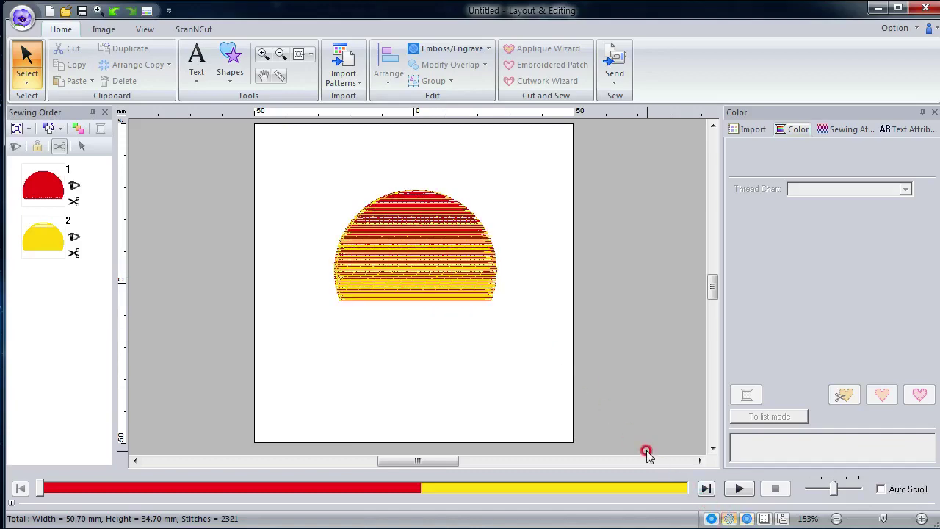
pyautogui.click(746, 519)
pyautogui.scroll(4, 417, 286)
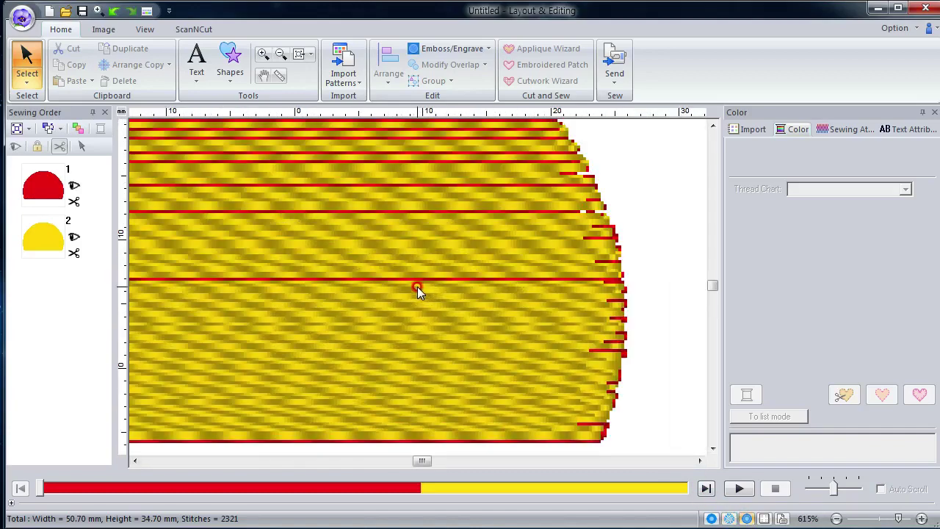
pyautogui.scroll(-2, 417, 287)
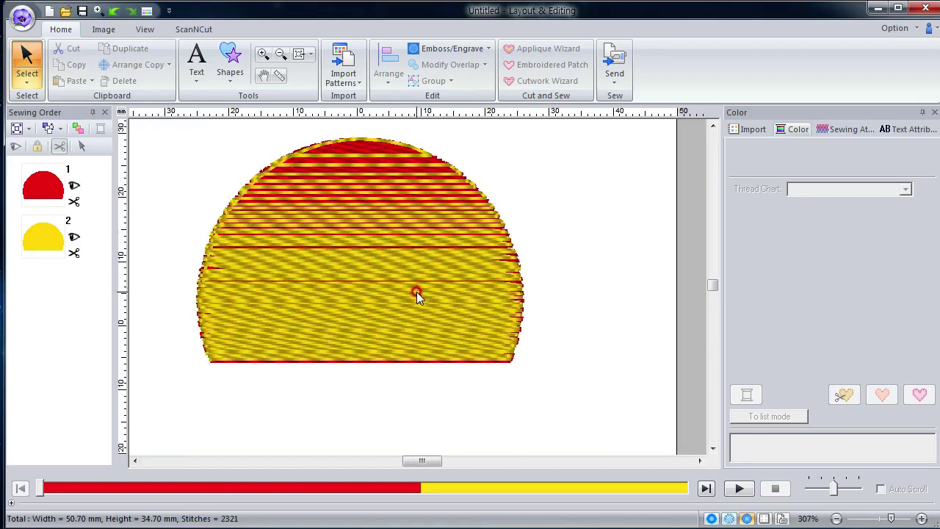
pyautogui.scroll(2, 416, 292)
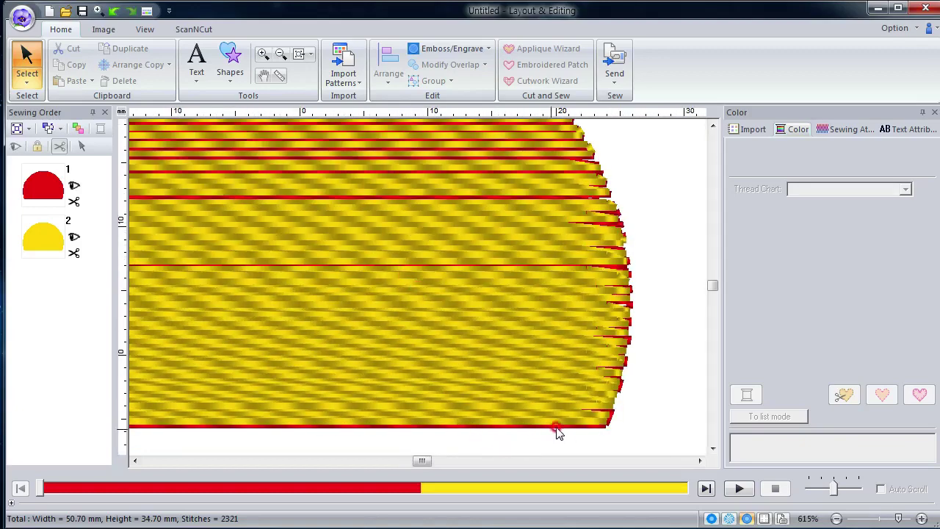
pyautogui.scroll(-2, 419, 292)
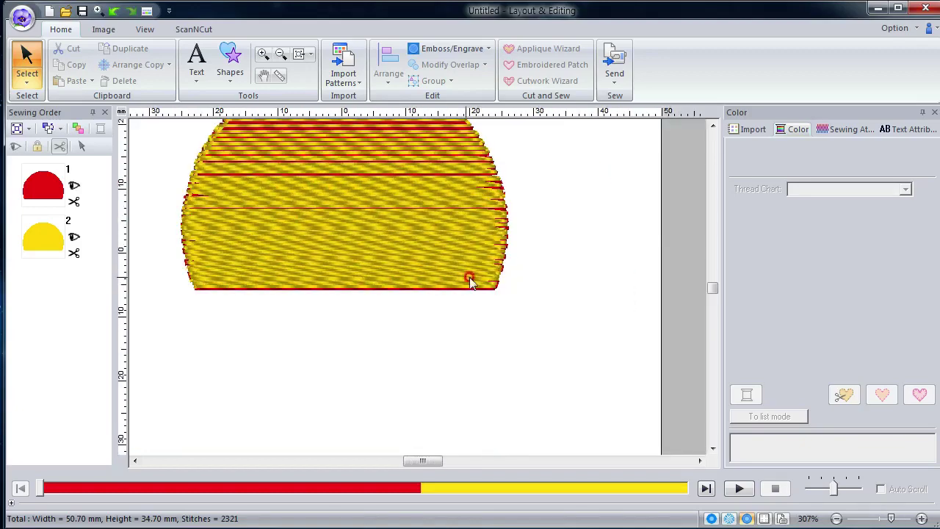
pyautogui.scroll(2, 418, 286)
pyautogui.scroll(2, 418, 286)
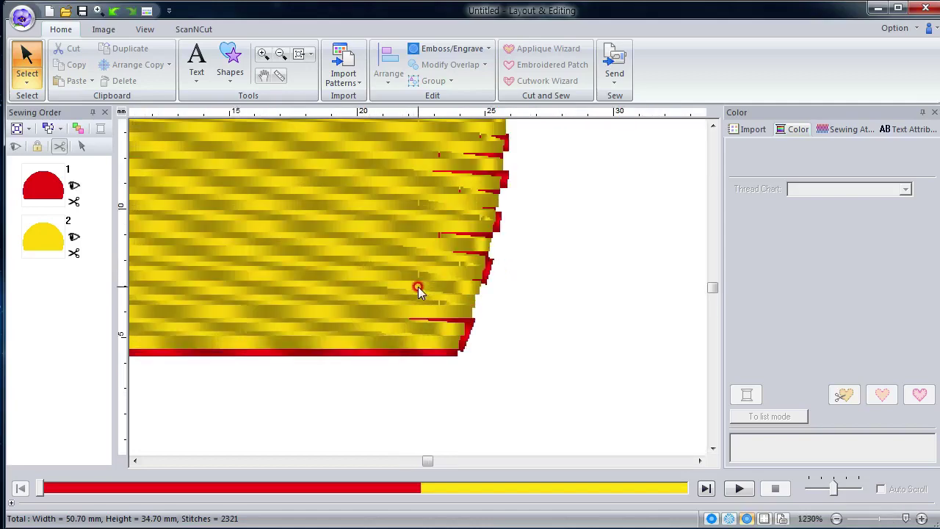
pyautogui.scroll(-3, 463, 311)
pyautogui.scroll(2, 416, 291)
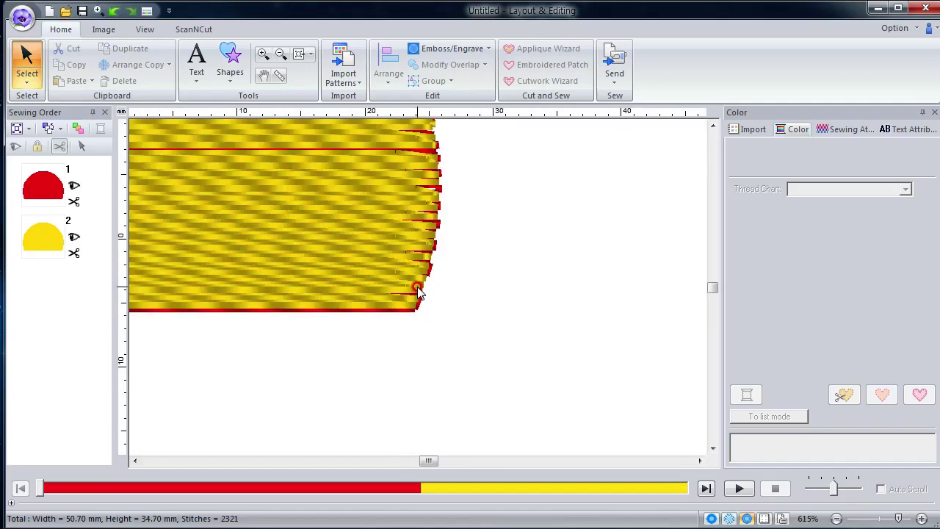
pyautogui.scroll(1, 405, 257)
pyautogui.scroll(-3, 416, 285)
pyautogui.scroll(1, 419, 294)
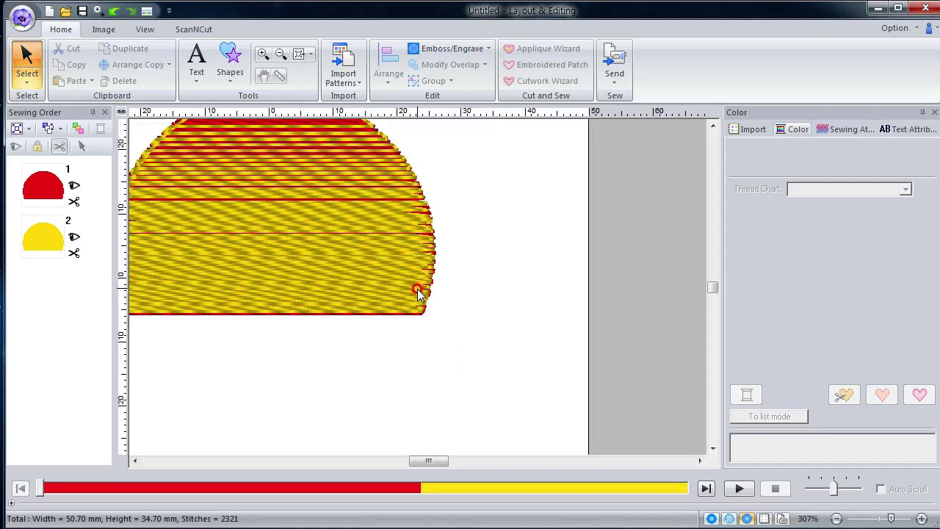
pyautogui.moveTo(431, 460); pyautogui.dragTo(420, 460)
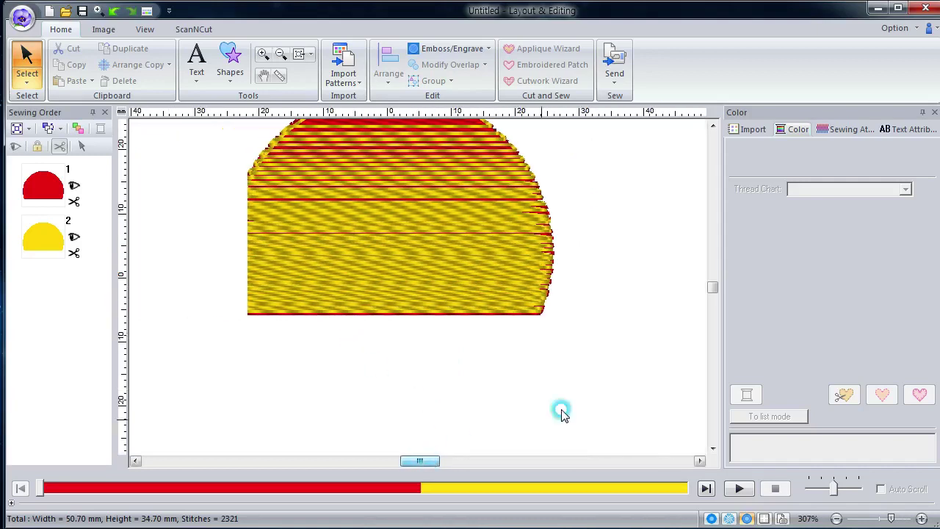
pyautogui.moveTo(707, 293); pyautogui.dragTo(711, 286)
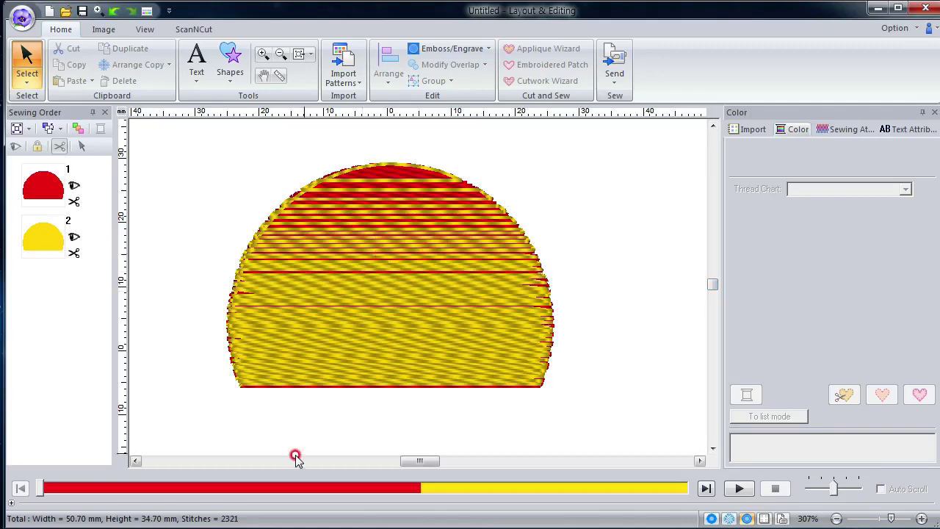
# Step: Switch to the browser with the YouTube video "PE Design Next- Gradient Fill (lesson 42)" and bring its window fully into view
pyautogui.click(293, 527)
pyautogui.click(345, 514)
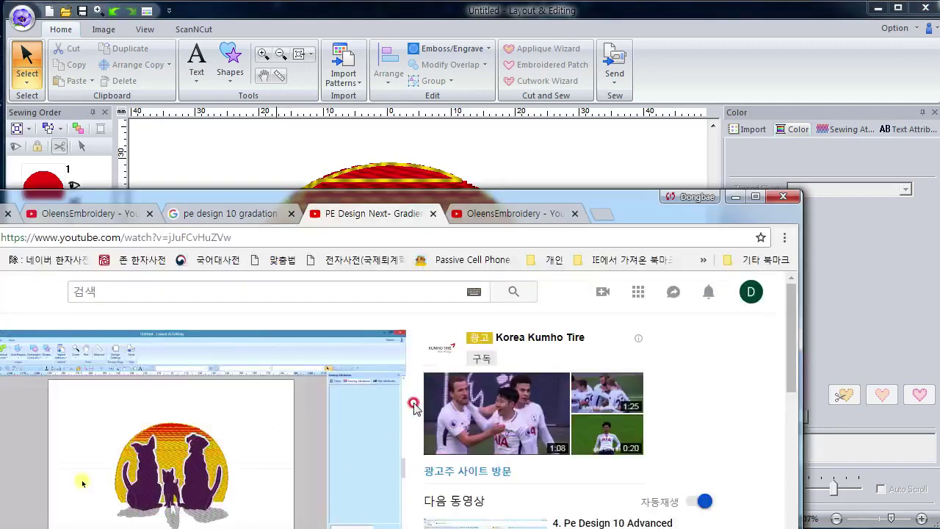
pyautogui.moveTo(397, 201); pyautogui.dragTo(550, 27)
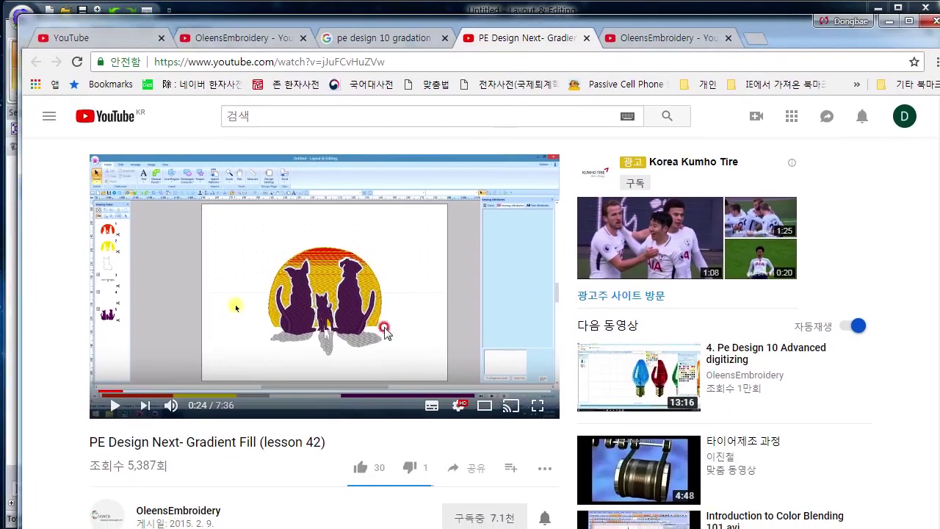
# Step: Skim the gradient fill video from about 2:14 to 6:14, looking at the SPURS lettering examples
pyautogui.click(219, 394)
pyautogui.moveTo(219, 394); pyautogui.dragTo(246, 396)
pyautogui.click(231, 395)
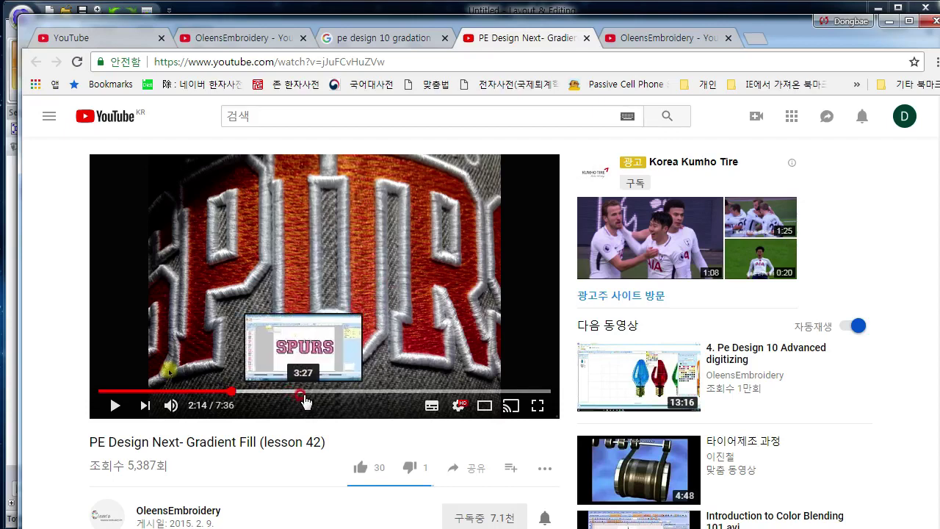
pyautogui.click(303, 394)
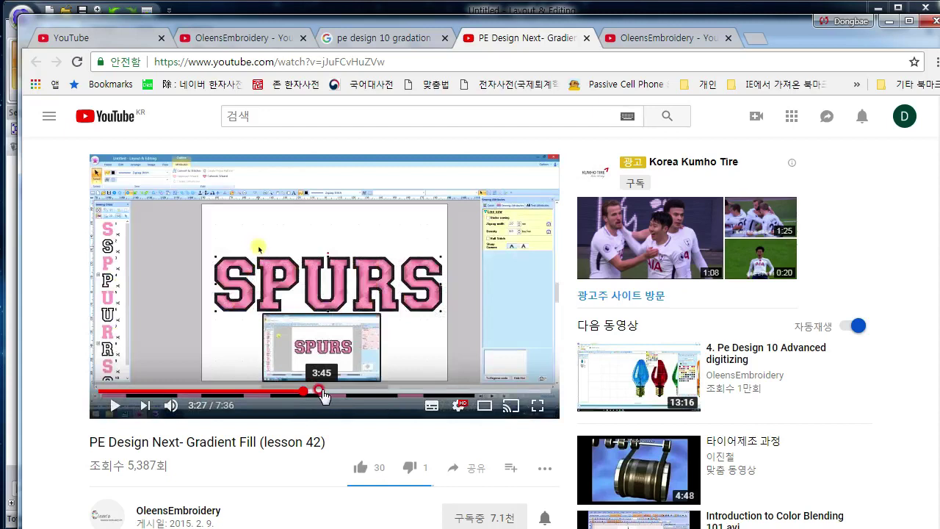
pyautogui.click(321, 394)
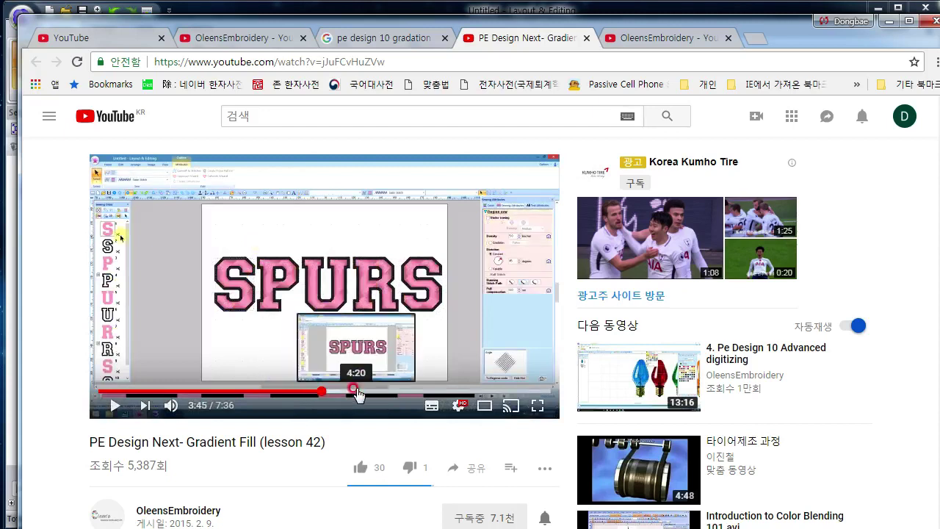
pyautogui.click(394, 394)
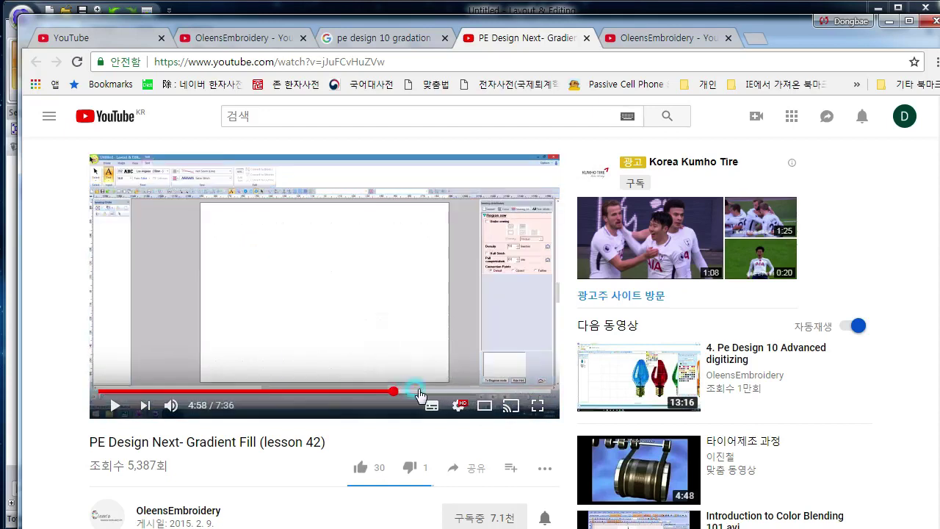
pyautogui.moveTo(420, 394); pyautogui.dragTo(470, 394)
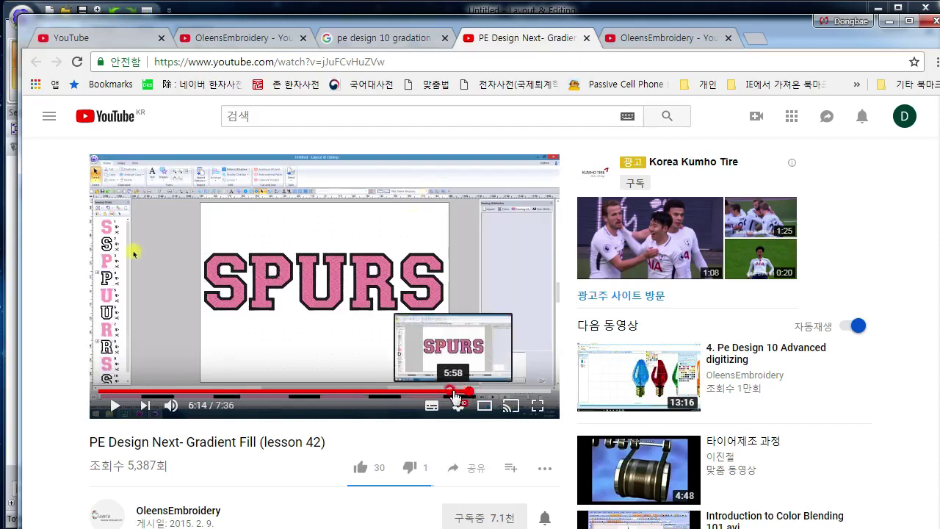
# Step: Skim the gradient fill video between about 5:47 and 6:24, examining how the SPURS lettering is prepared
pyautogui.click(446, 395)
pyautogui.click(461, 394)
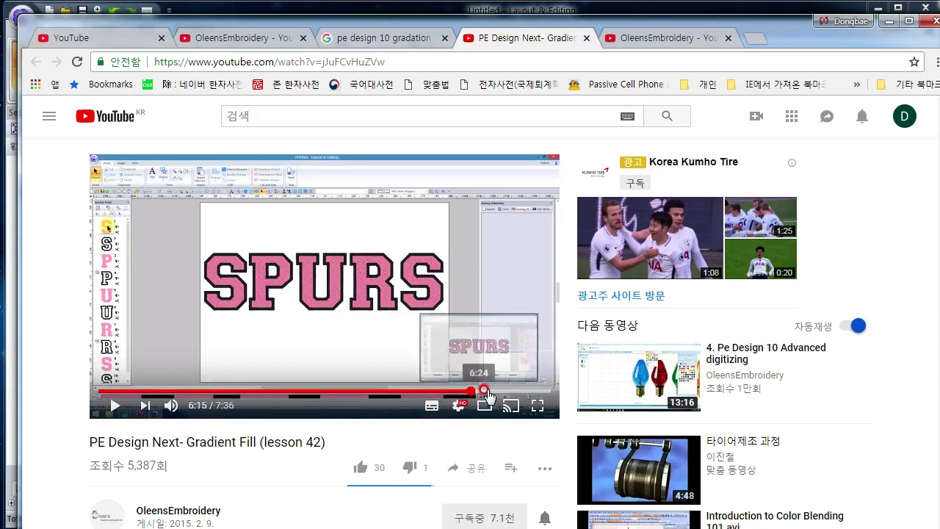
pyautogui.click(481, 395)
pyautogui.click(443, 395)
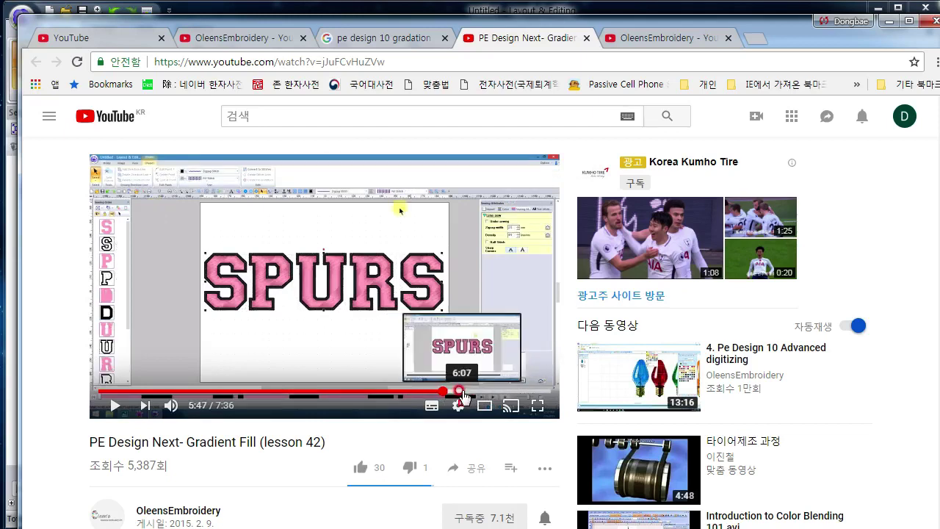
pyautogui.click(461, 394)
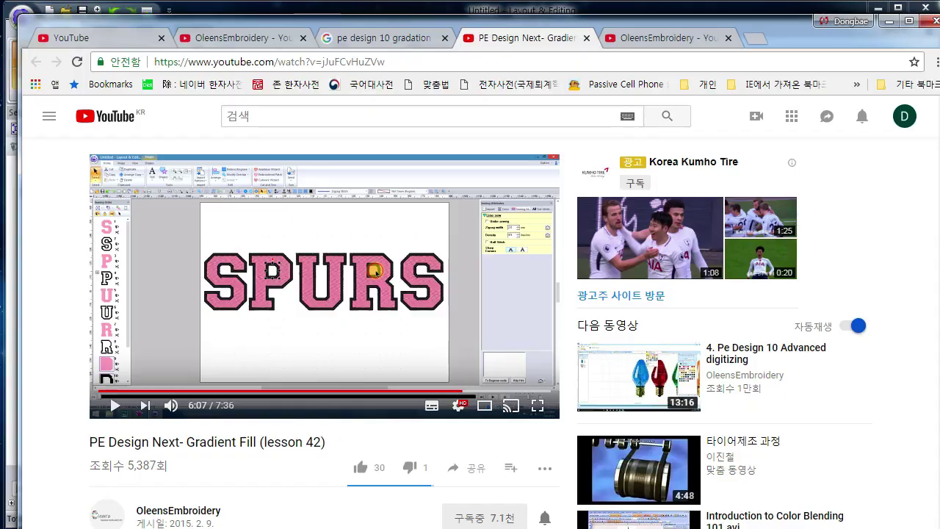
# Step: Switch back to PE-DESIGN Layout & Editing and delete the red-and-yellow cut circle from the design page
pyautogui.hotkey('alt', 'Tab')
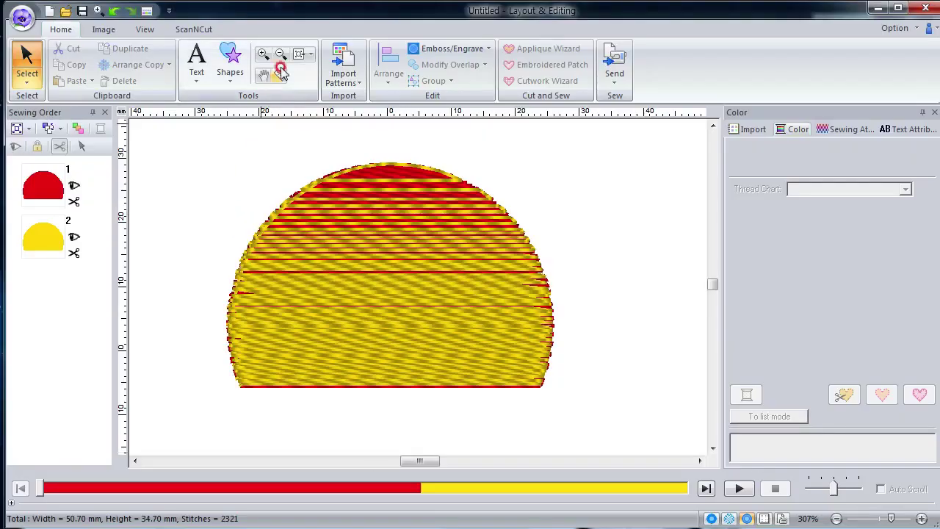
pyautogui.click(298, 54)
pyautogui.click(373, 250)
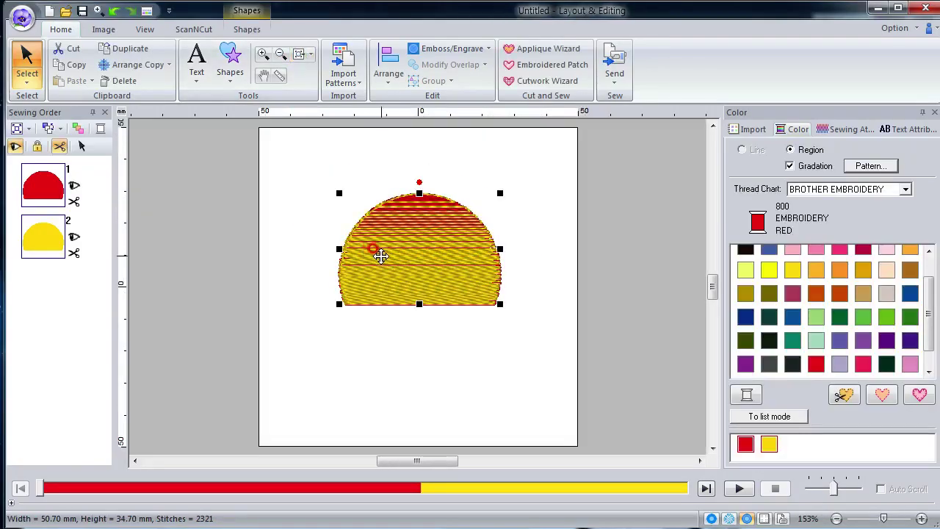
pyautogui.press('Delete')
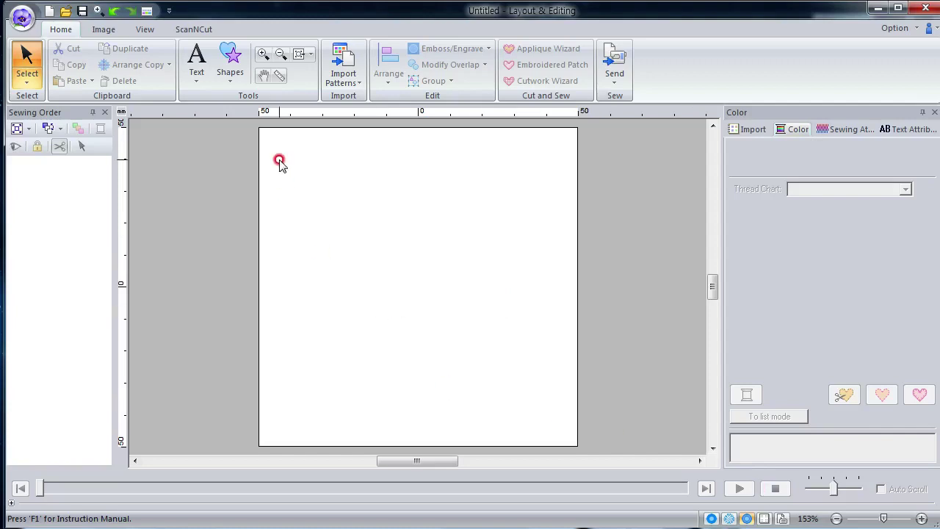
# Step: Add the text KOREA to the empty design page and move it toward the page's middle
pyautogui.click(196, 77)
pyautogui.click(196, 120)
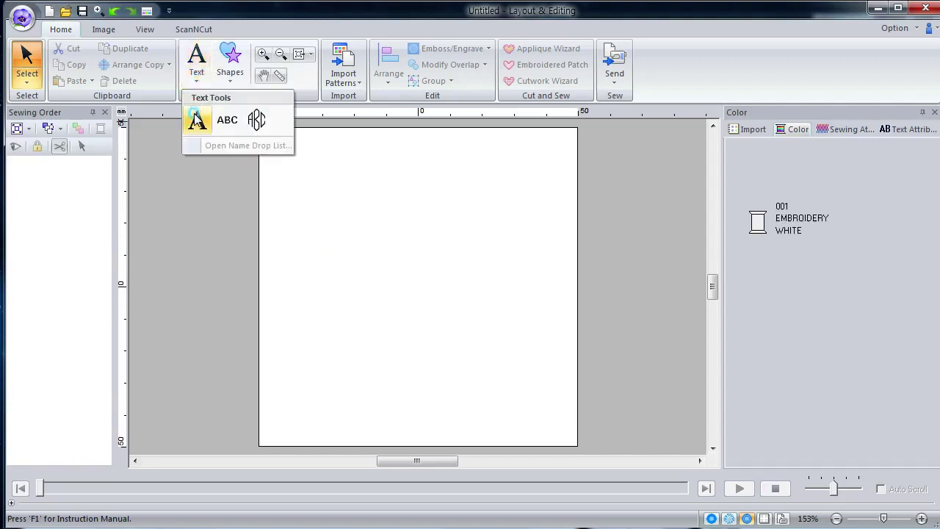
pyautogui.click(334, 220)
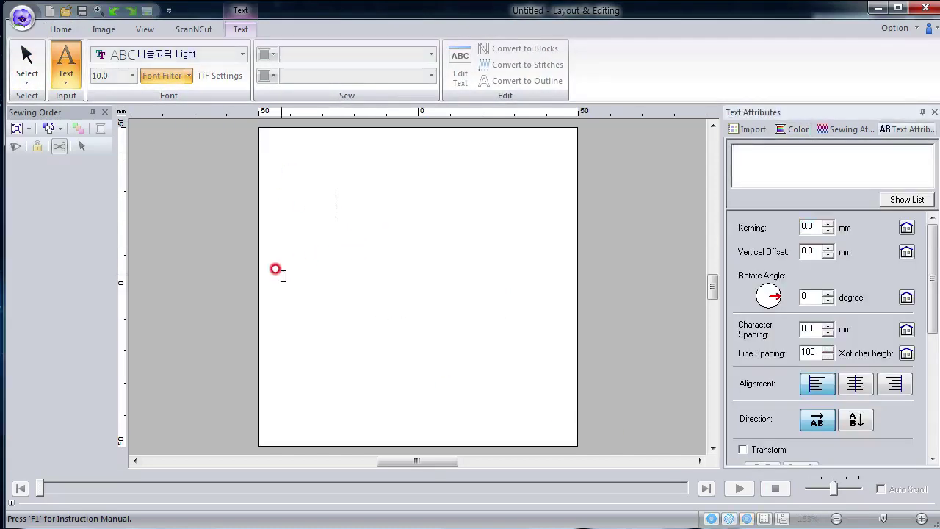
pyautogui.write('KOREA')
pyautogui.click(283, 277)
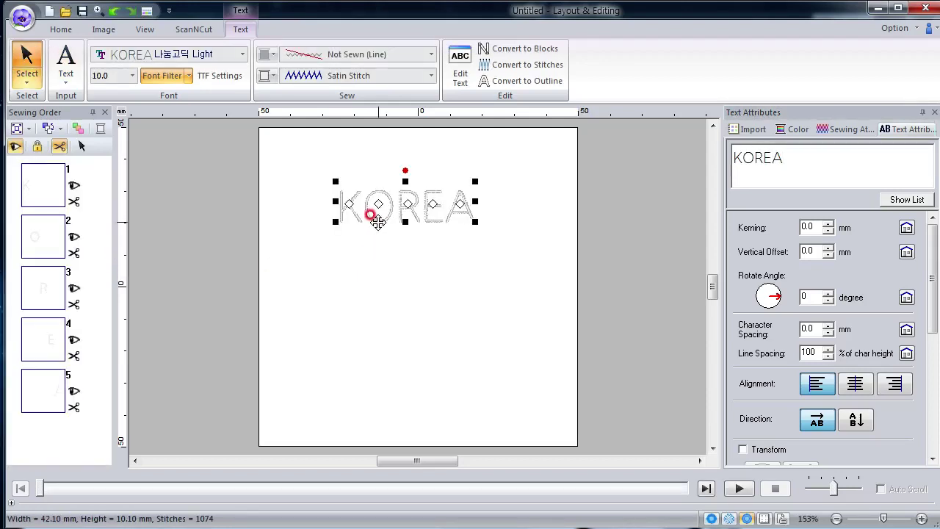
pyautogui.moveTo(374, 213); pyautogui.dragTo(341, 265)
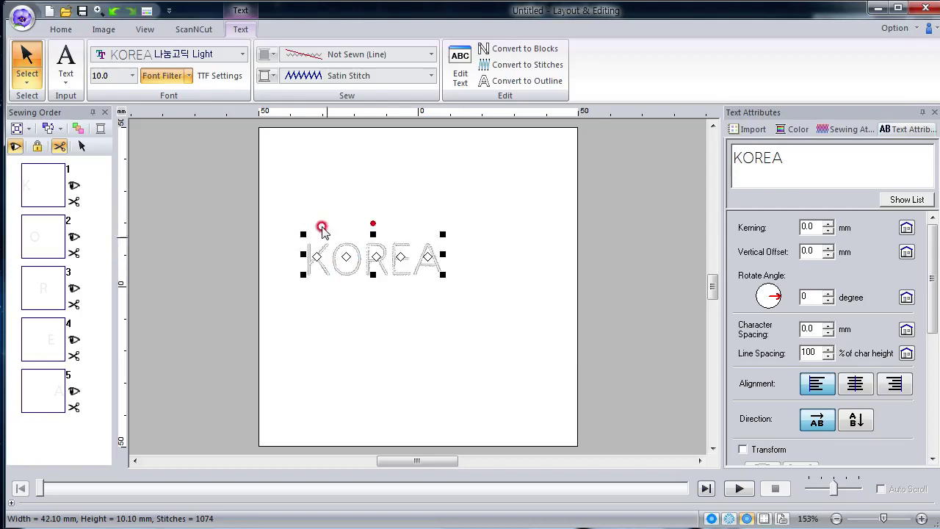
# Step: Change the KOREA text to the 032 Los Angeles font and enlarge it across the page to about 90.5 by 20.2 mm
pyautogui.click(243, 55)
pyautogui.scroll(-3, 202, 249)
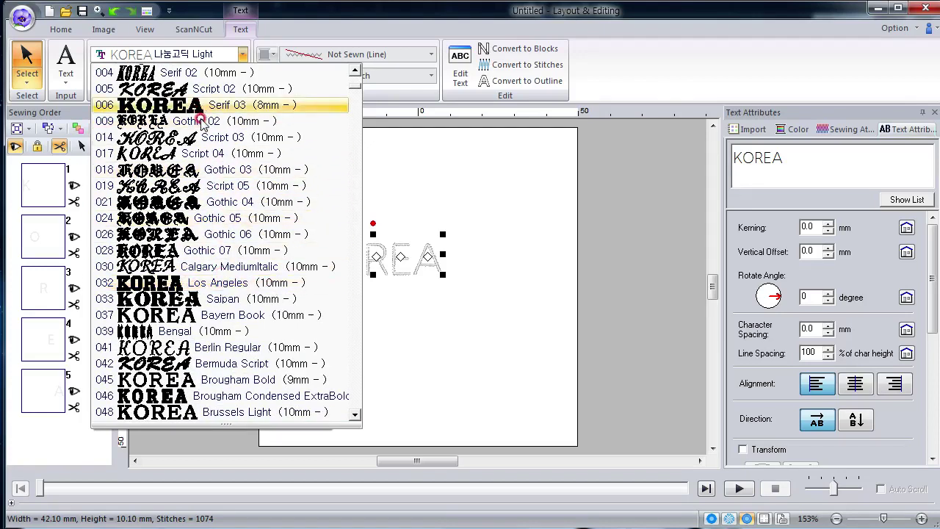
pyautogui.click(211, 285)
pyautogui.moveTo(421, 270); pyautogui.dragTo(558, 335)
pyautogui.click(472, 283)
pyautogui.click(465, 273)
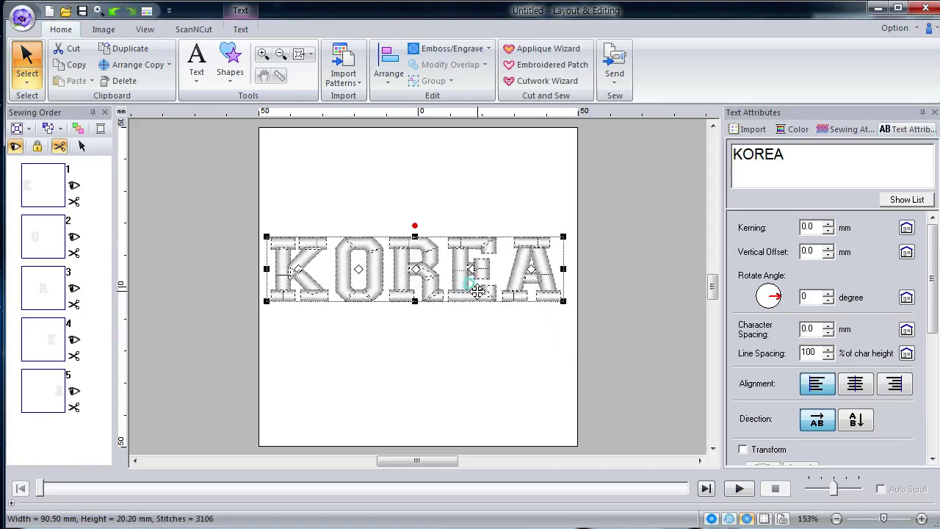
# Step: Set the KOREA lettering's outline to Zigzag Stitch and its inside region to Fill Stitch
pyautogui.click(242, 30)
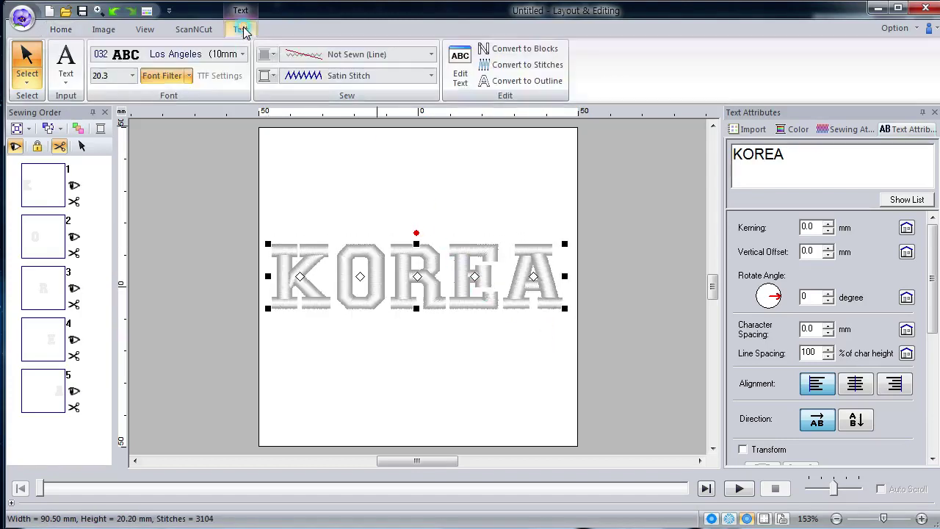
pyautogui.click(318, 55)
pyautogui.click(335, 89)
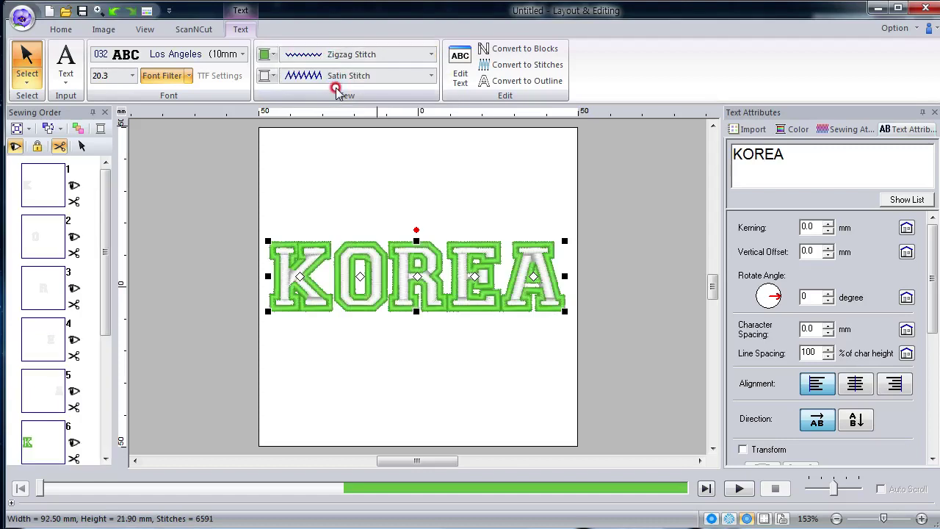
pyautogui.click(357, 76)
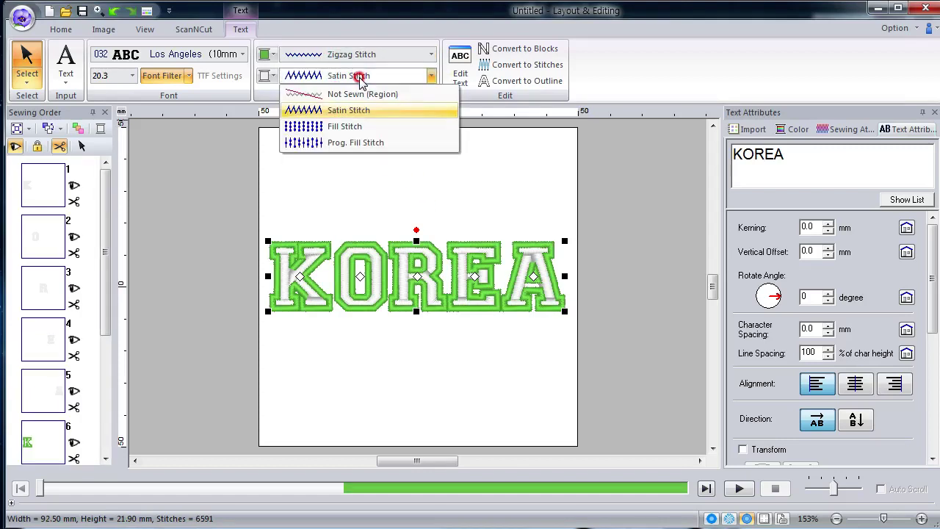
pyautogui.click(353, 127)
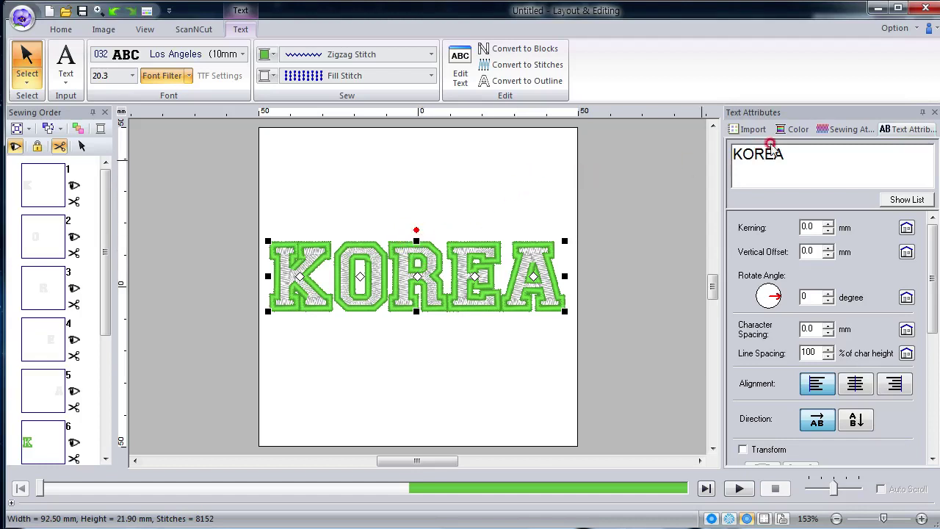
# Step: Color the KOREA lettering's outline dark brown (058) and switch the color settings to its region
pyautogui.click(797, 130)
pyautogui.click(743, 149)
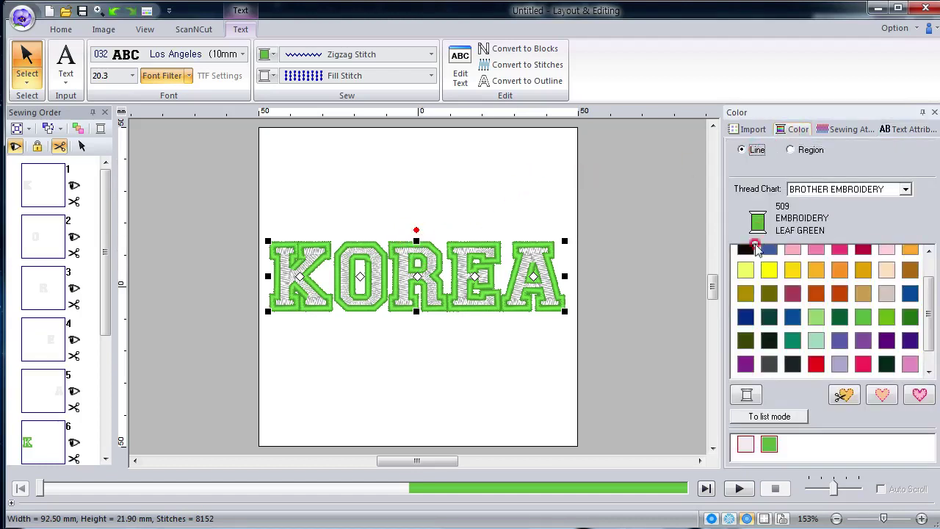
pyautogui.click(744, 250)
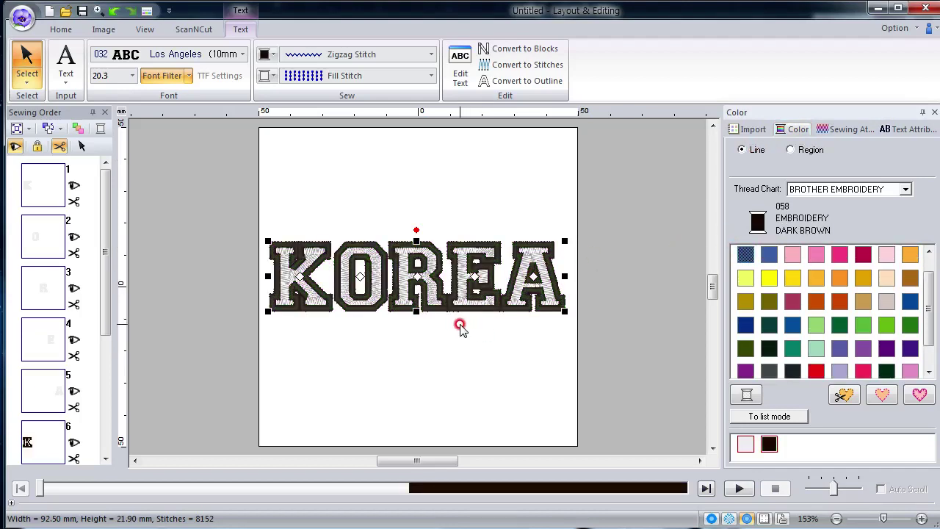
pyautogui.click(792, 152)
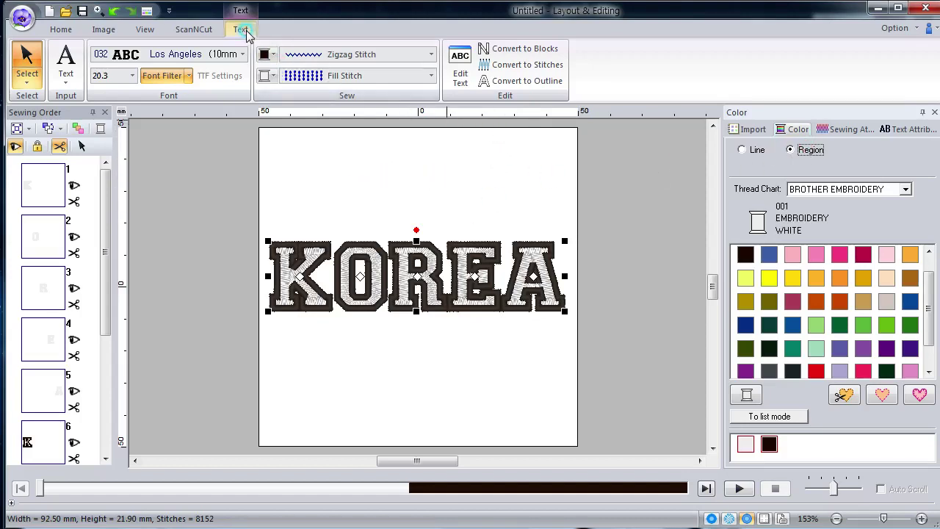
# Step: Convert the KOREA text to outline shapes and select the resulting group
pyautogui.click(530, 82)
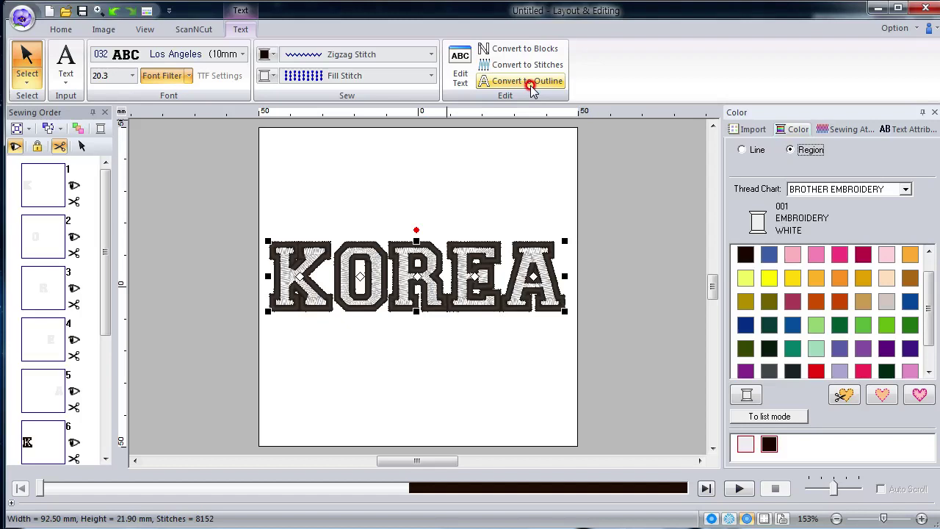
pyautogui.click(907, 131)
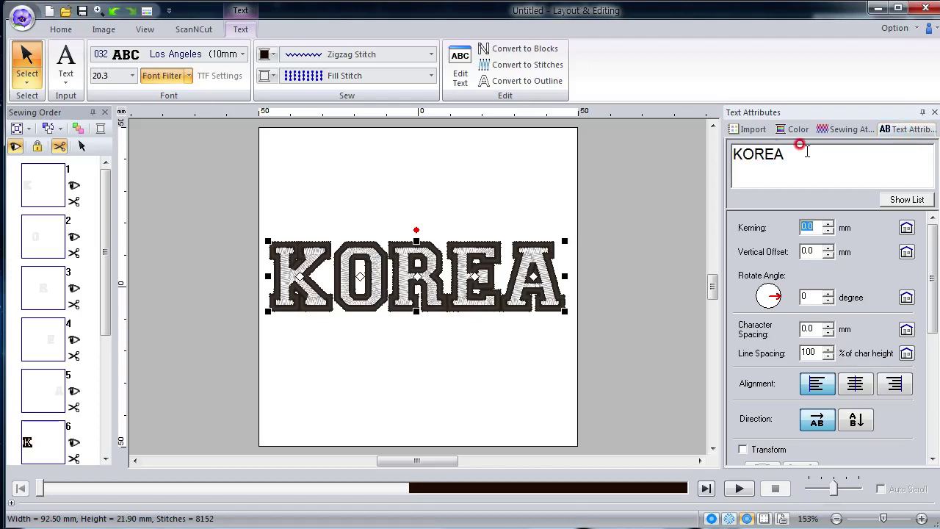
pyautogui.click(519, 82)
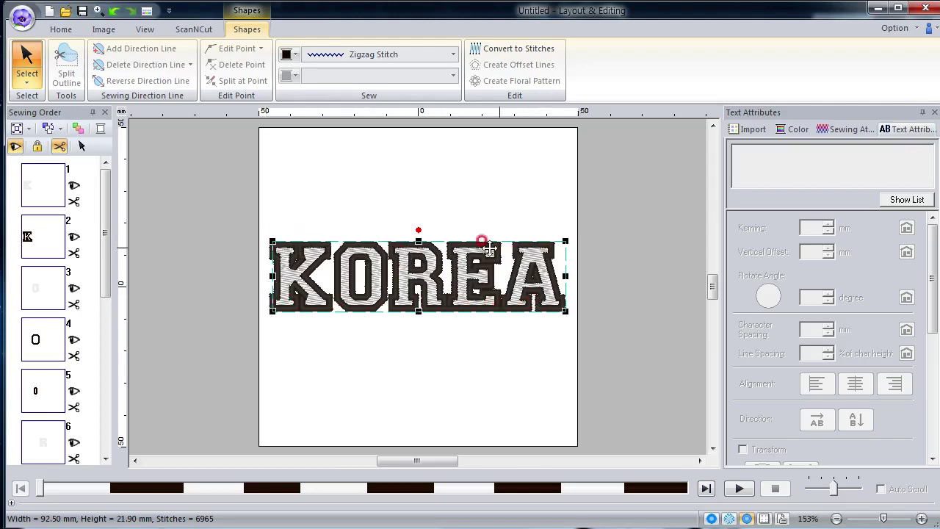
pyautogui.click(392, 348)
pyautogui.click(371, 279)
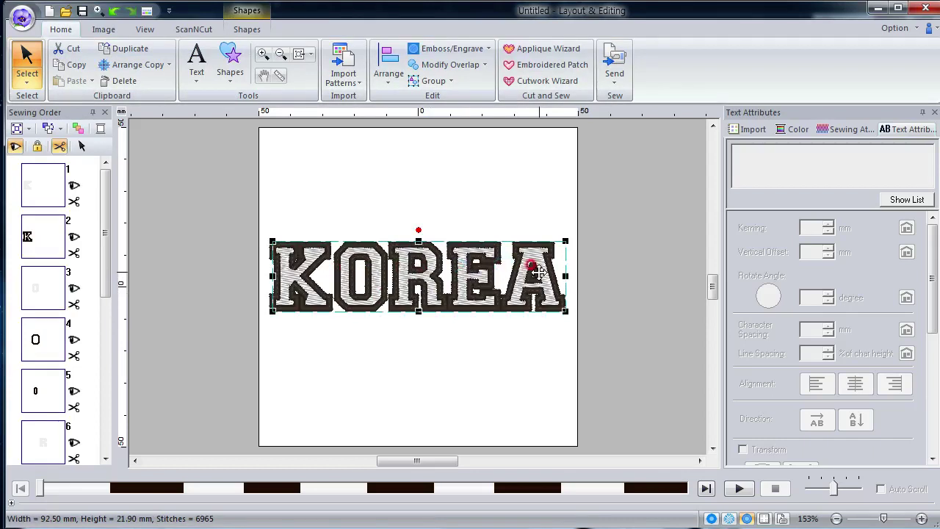
# Step: Ungroup the converted KOREA outlines and select the individual letters and the inner contour of the R
pyautogui.rightClick(433, 258)
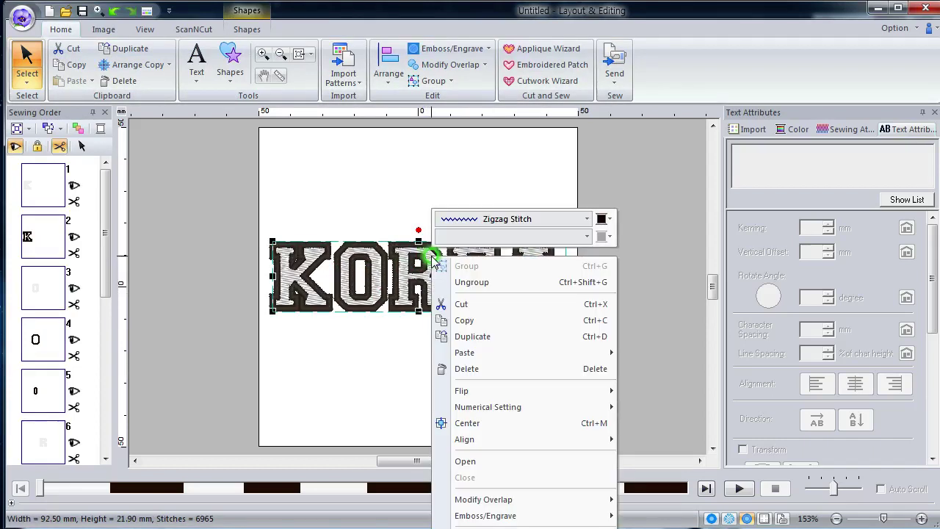
pyautogui.click(504, 283)
pyautogui.click(445, 330)
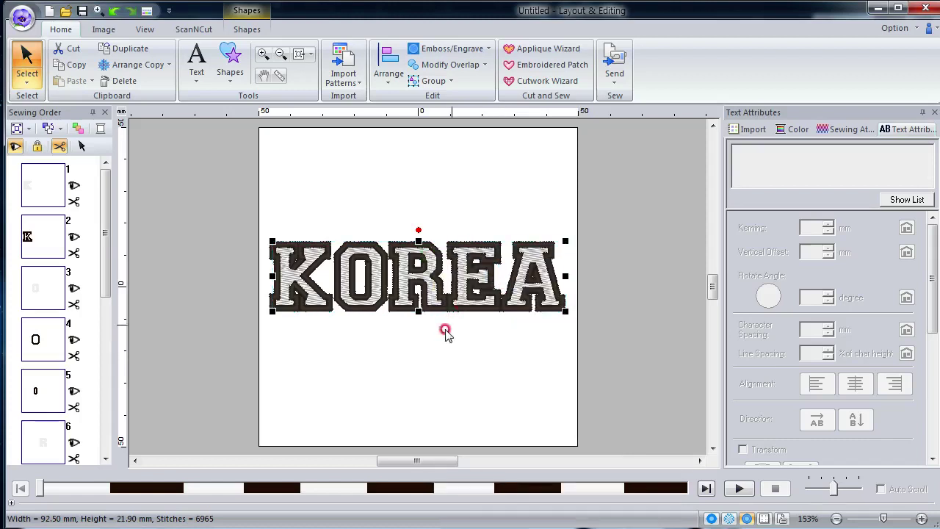
pyautogui.click(351, 272)
pyautogui.click(404, 263)
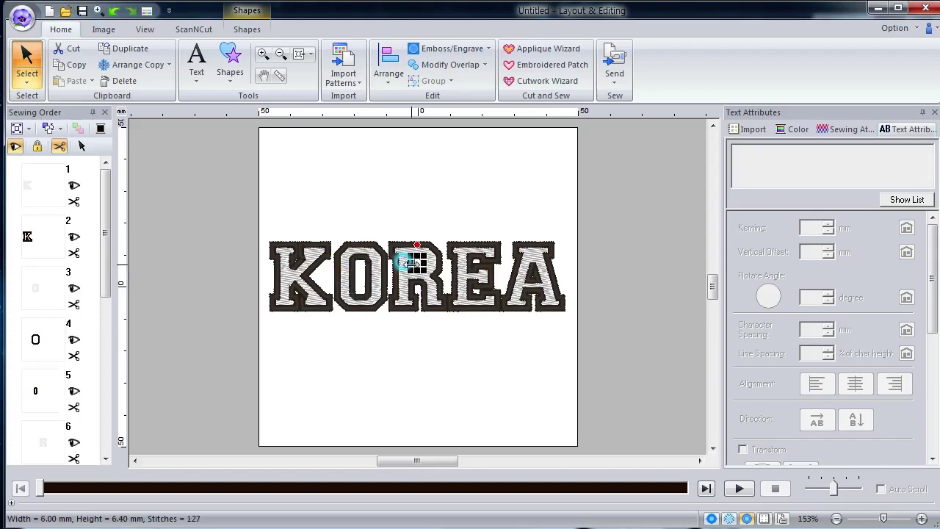
pyautogui.click(465, 257)
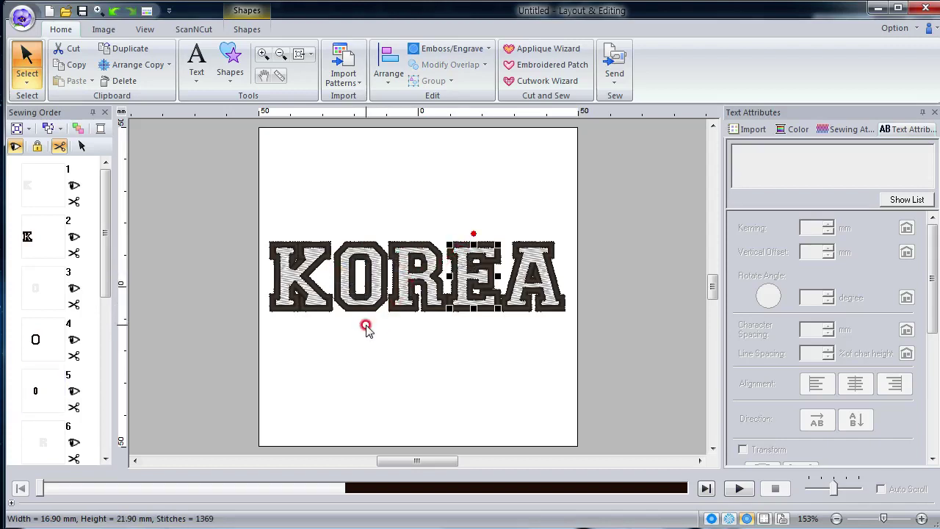
pyautogui.click(295, 276)
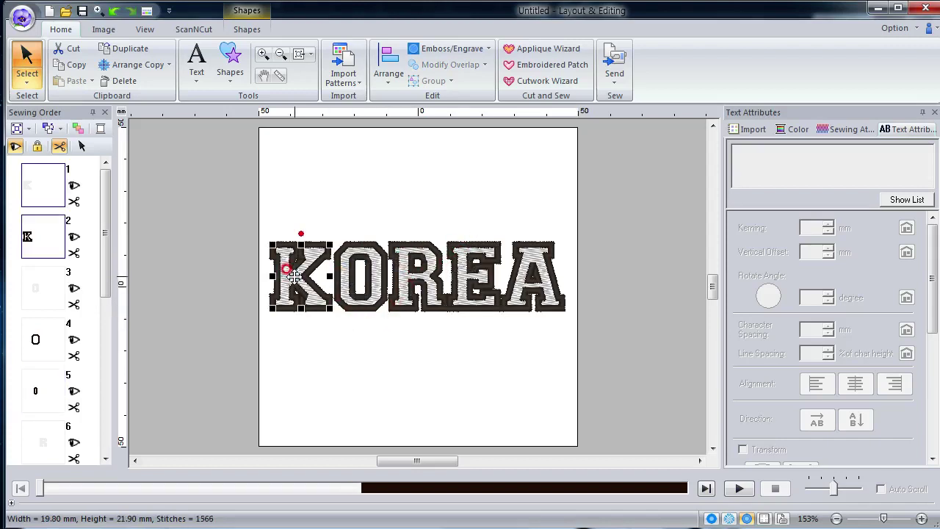
pyautogui.click(346, 278)
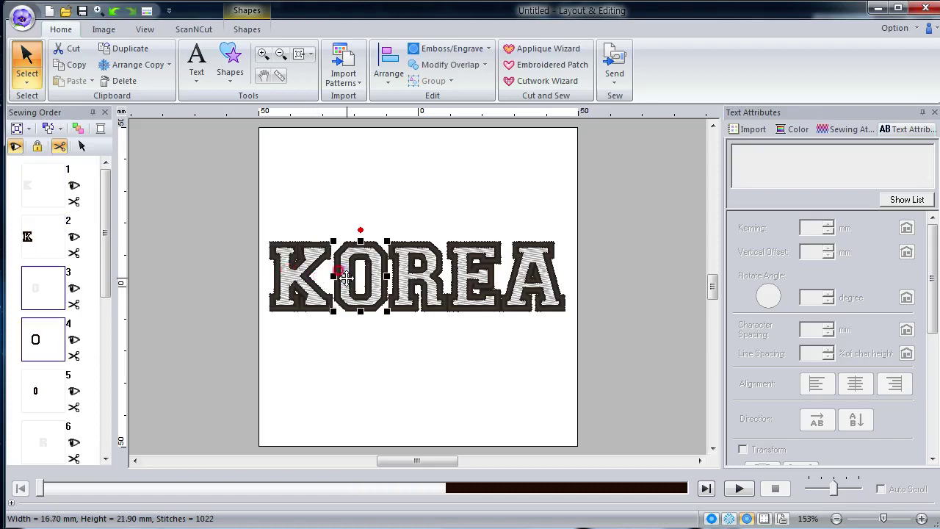
pyautogui.click(403, 276)
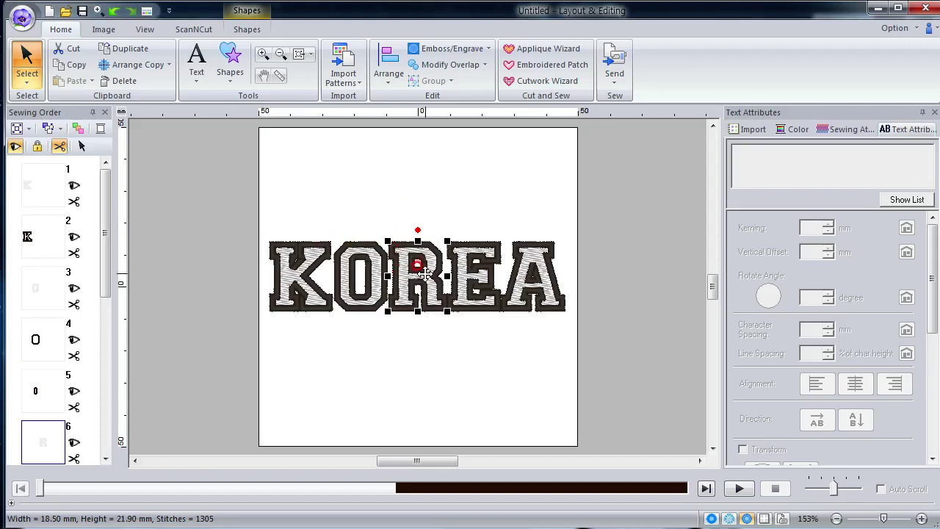
# Step: Undo back to the editable KOREA text with its green outline and set its fill stitch color to red
pyautogui.hotkey('ctrl', 'a')
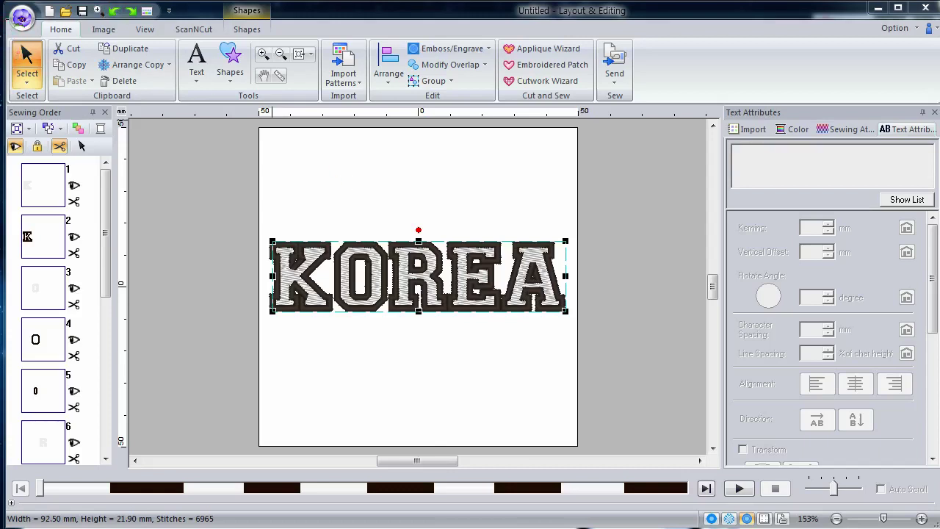
pyautogui.click(321, 205)
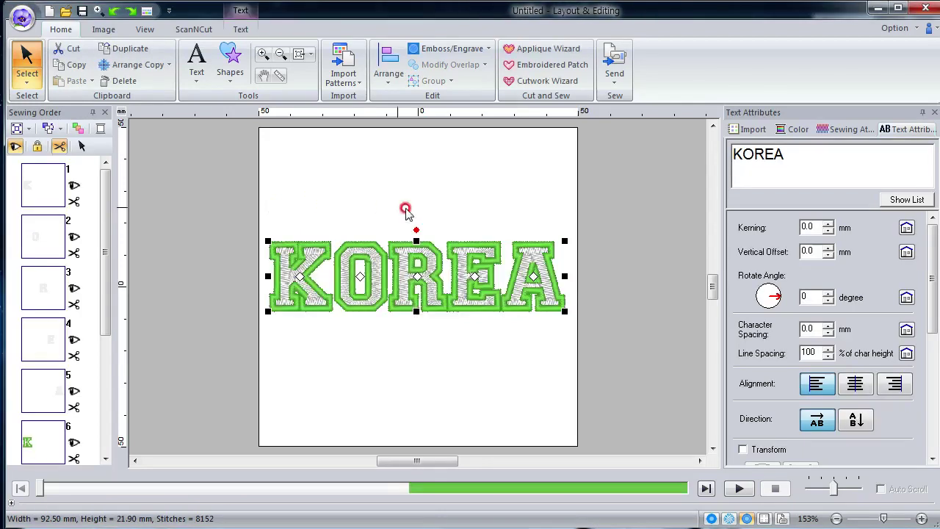
pyautogui.click(241, 30)
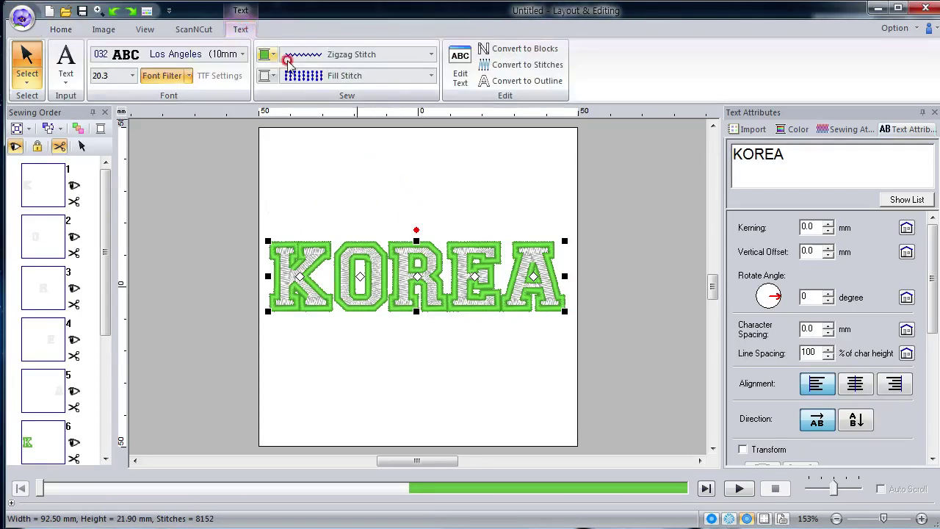
pyautogui.click(273, 76)
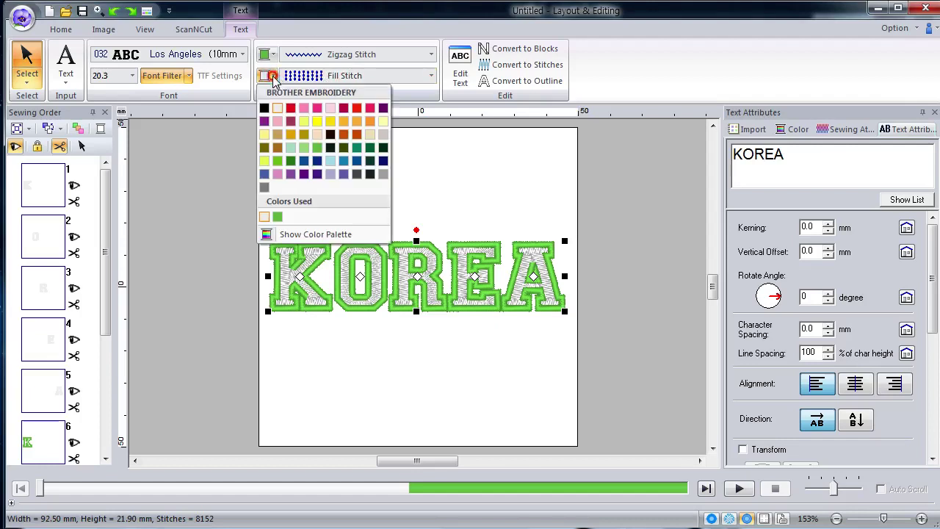
pyautogui.click(291, 108)
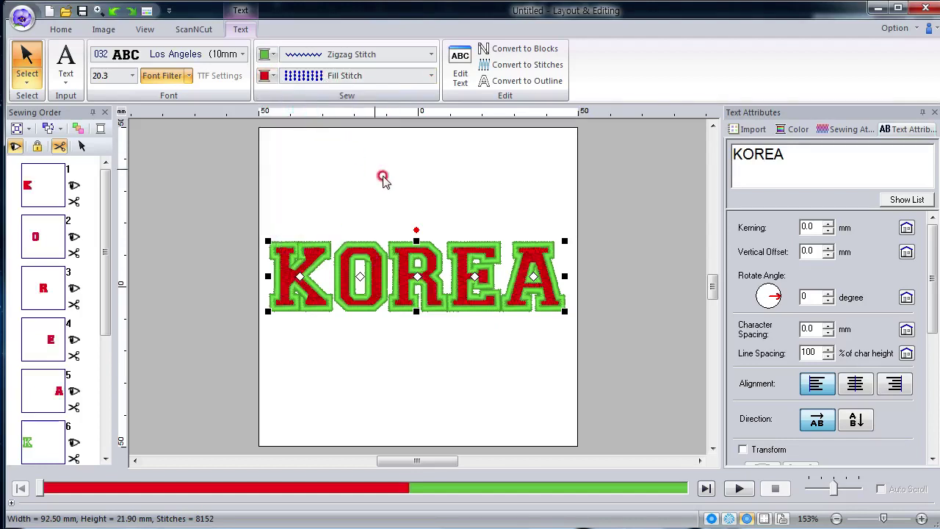
# Step: Convert the whole KOREA text to outline shapes and ungroup the result into separate letters
pyautogui.click(398, 201)
pyautogui.moveTo(219, 210); pyautogui.dragTo(607, 367)
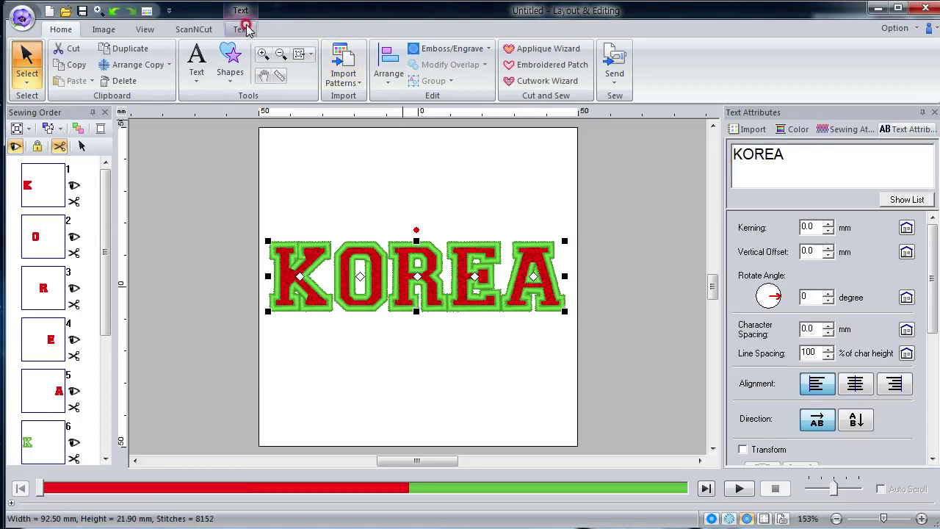
pyautogui.click(243, 29)
pyautogui.click(529, 81)
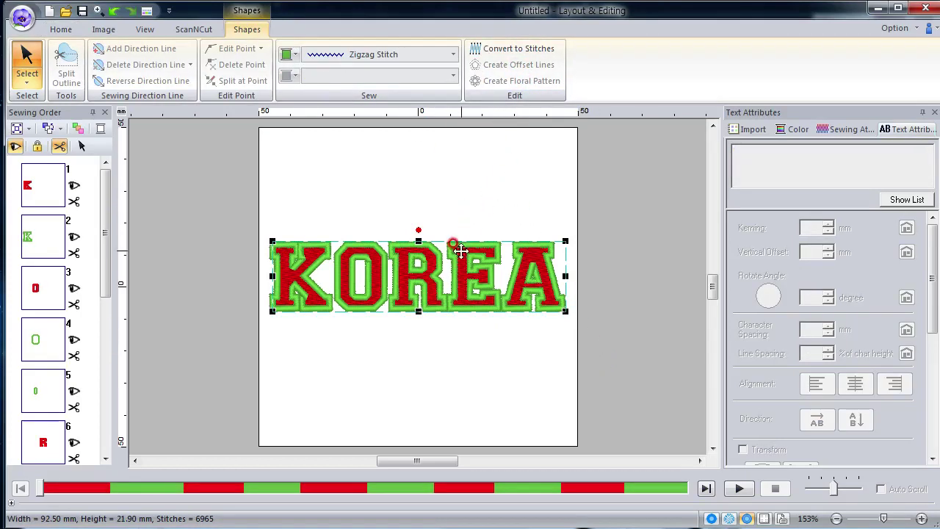
pyautogui.rightClick(460, 250)
pyautogui.click(498, 279)
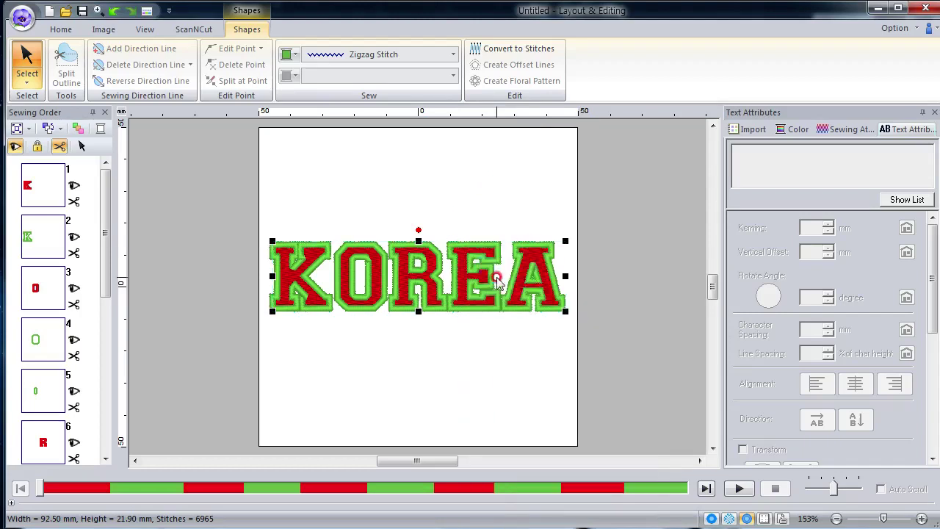
pyautogui.click(406, 351)
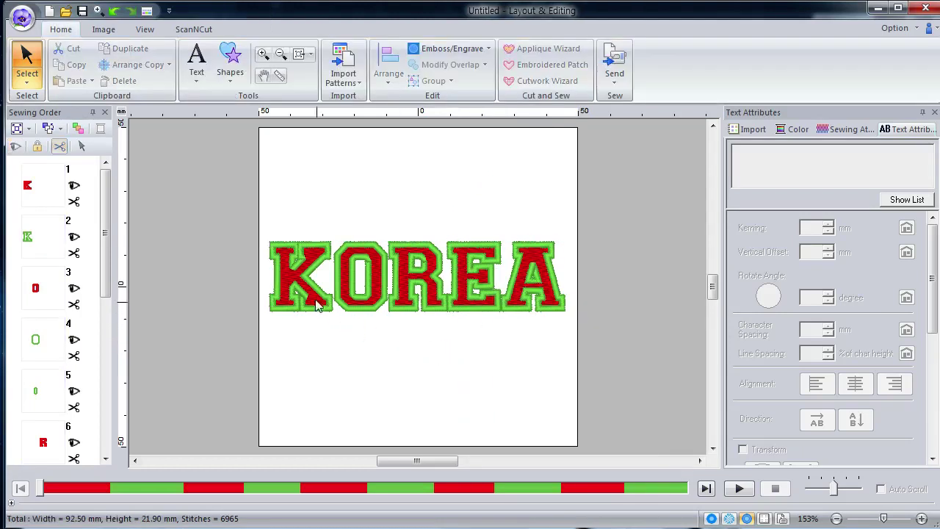
# Step: Try gradation on the region fill of the letter K, toggling it on and off
pyautogui.click(294, 279)
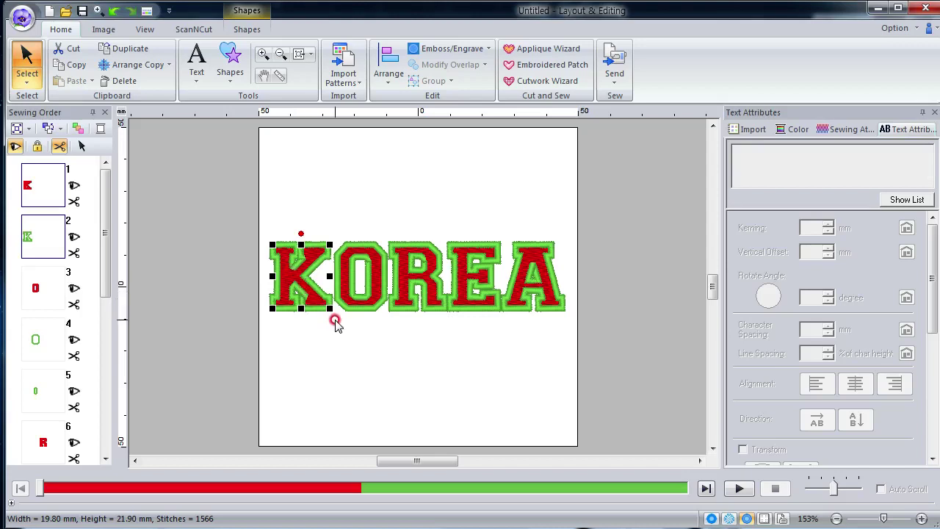
pyautogui.click(794, 132)
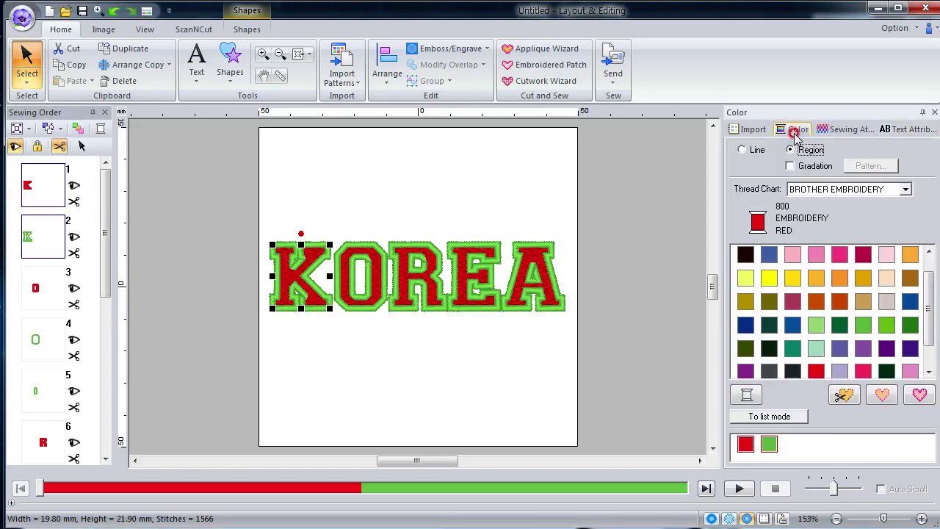
pyautogui.click(791, 167)
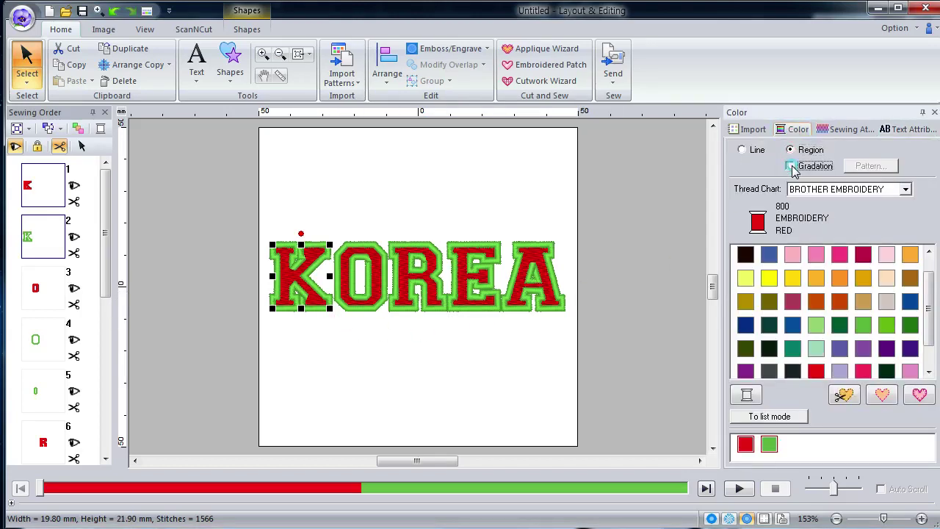
pyautogui.click(791, 167)
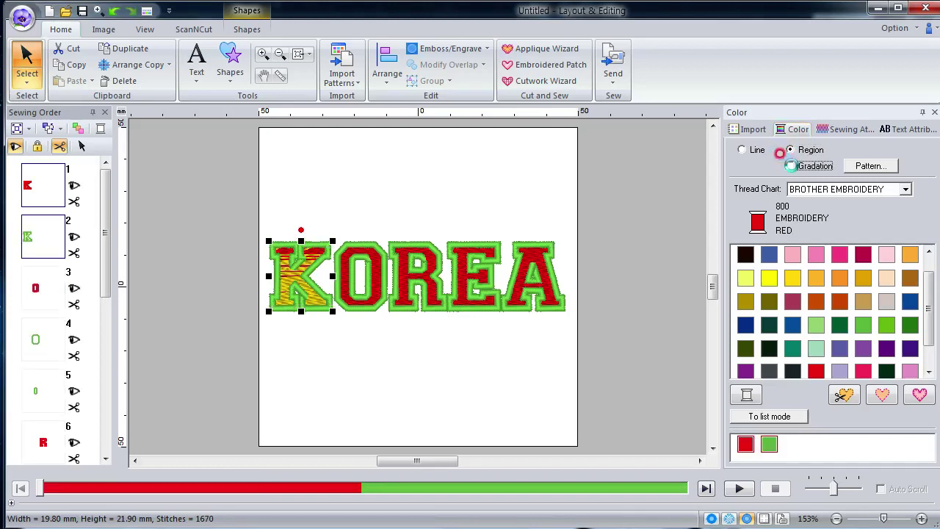
pyautogui.click(791, 166)
pyautogui.click(791, 167)
pyautogui.click(792, 167)
pyautogui.click(791, 167)
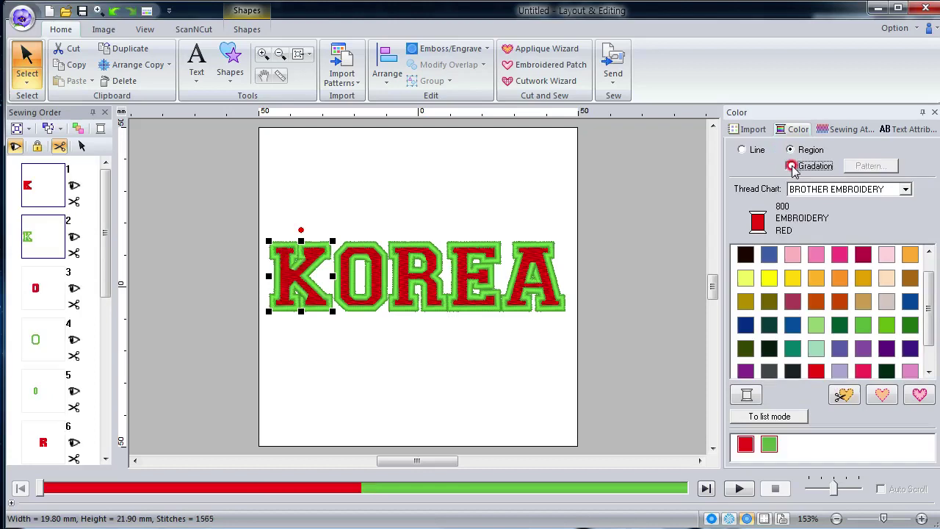
pyautogui.click(791, 167)
pyautogui.click(791, 167)
# Step: Apply gradation to all the KOREA letters, using the curved blend pattern that rises from 14% to 94%
pyautogui.moveTo(237, 203); pyautogui.dragTo(593, 348)
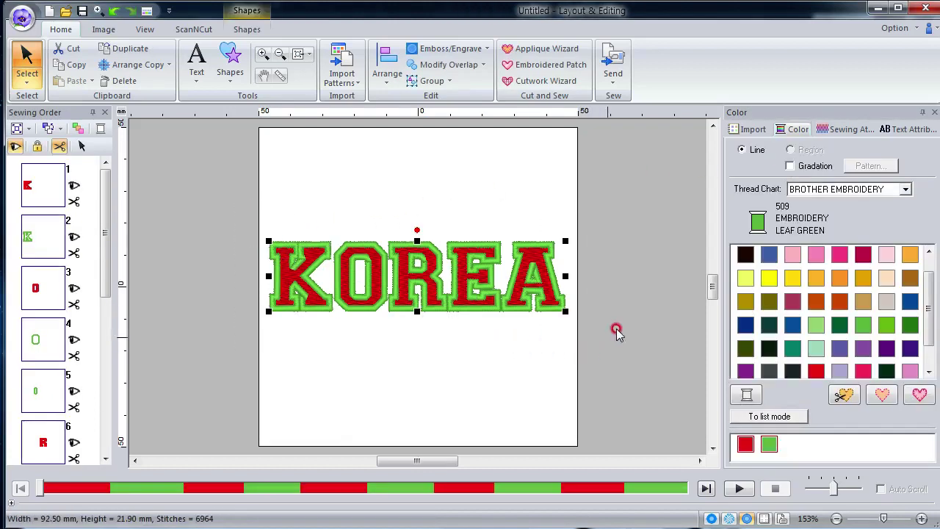
pyautogui.click(793, 163)
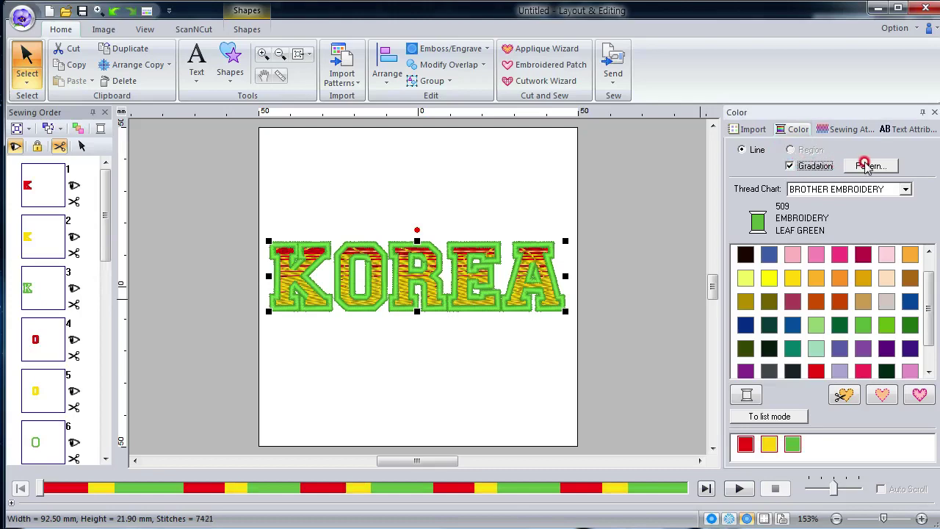
pyautogui.click(868, 166)
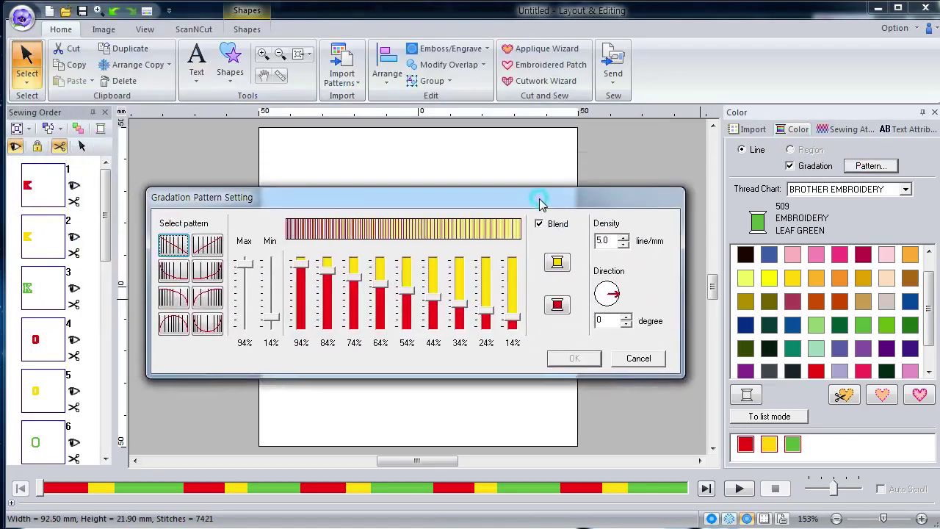
pyautogui.click(451, 304)
pyautogui.moveTo(453, 306); pyautogui.dragTo(485, 306)
pyautogui.click(209, 265)
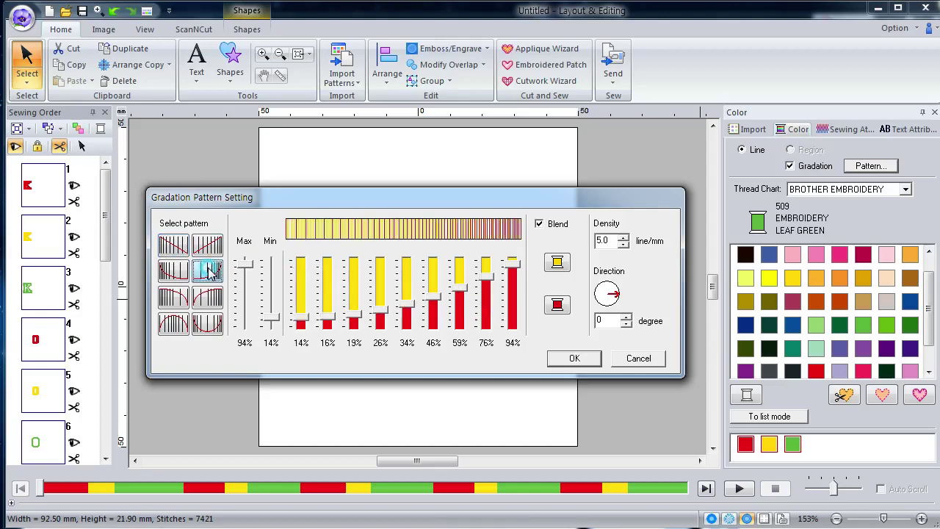
pyautogui.click(570, 358)
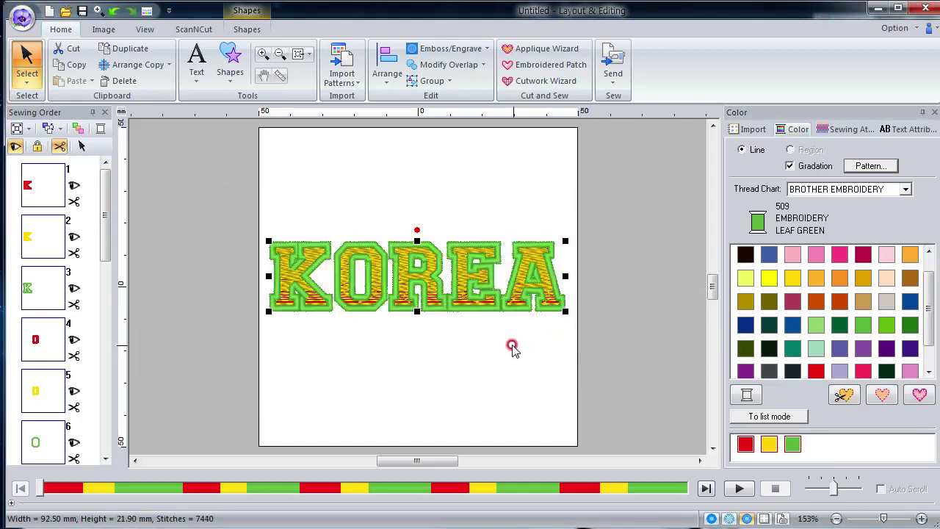
# Step: Change the letters' gradation to the straight descending pattern from 94% to 14%
pyautogui.click(881, 166)
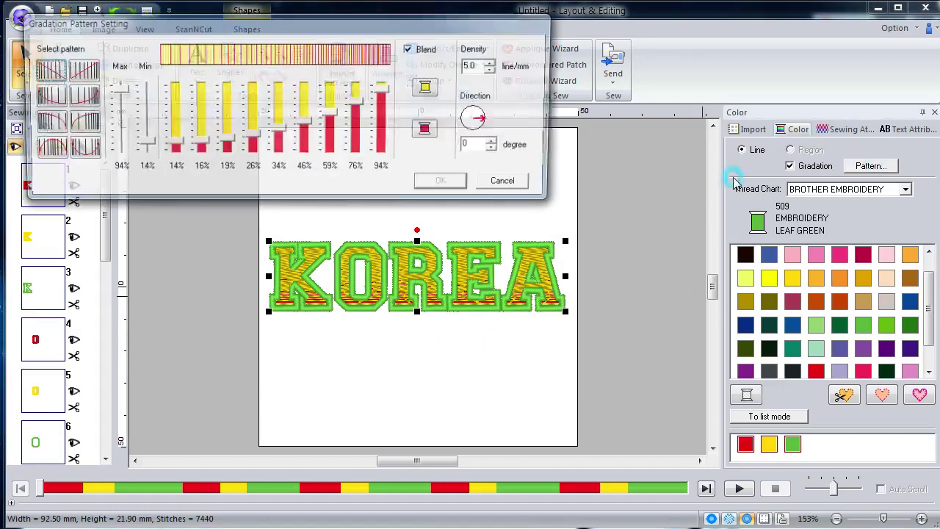
pyautogui.click(45, 72)
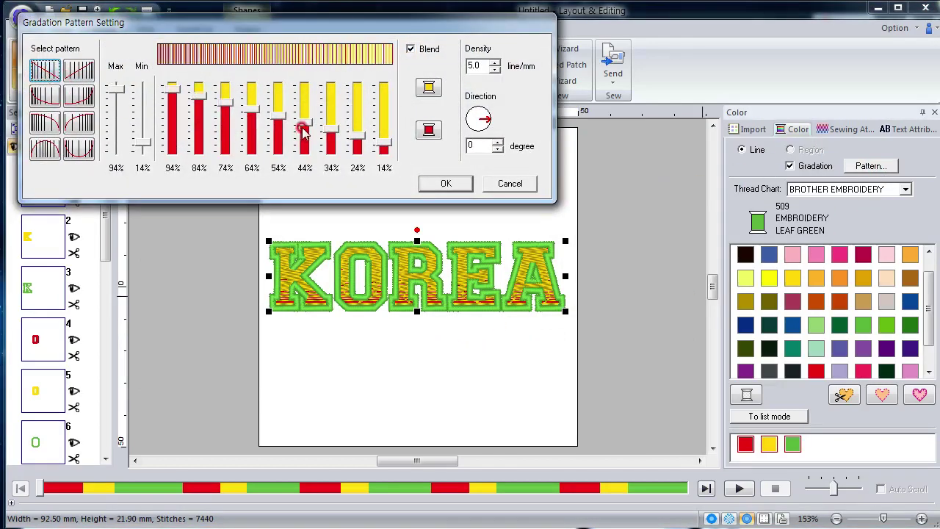
pyautogui.click(443, 183)
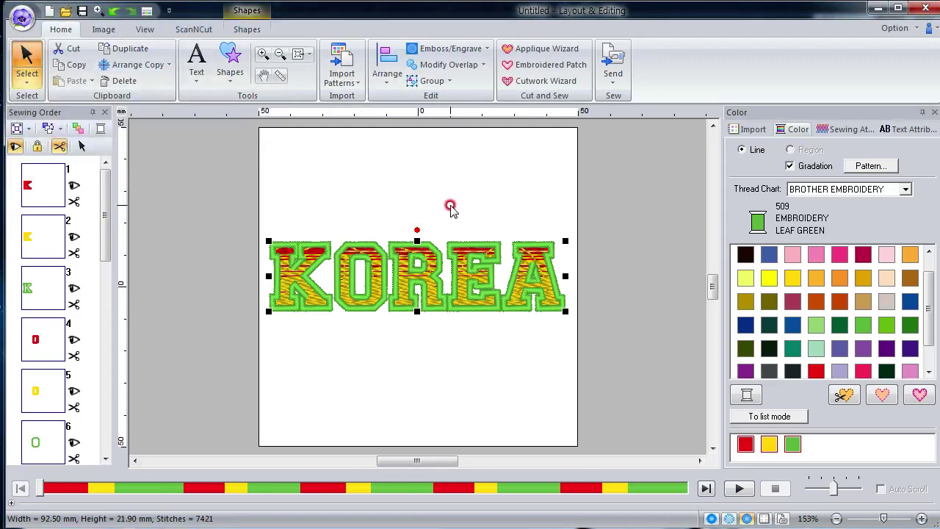
pyautogui.click(406, 355)
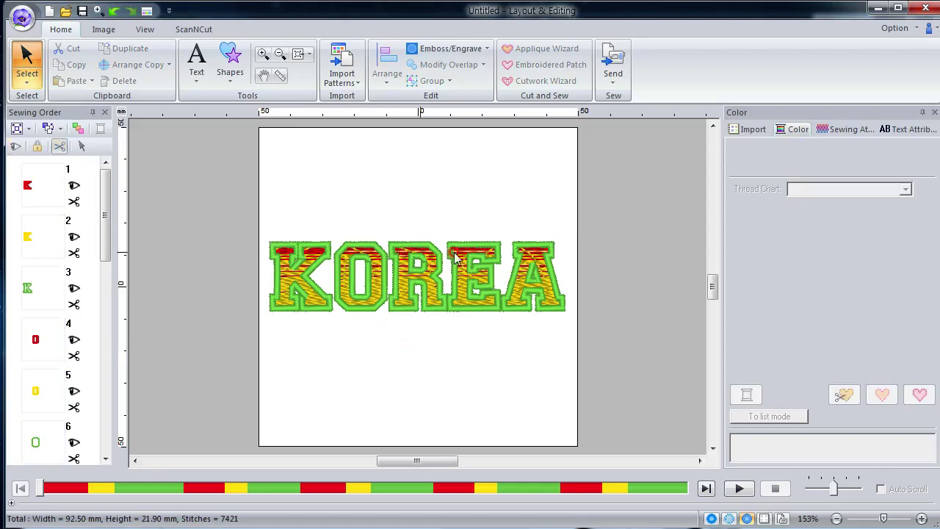
# Step: Select all the KOREA letters and color their outlines dark brown (058)
pyautogui.moveTo(242, 200); pyautogui.dragTo(624, 373)
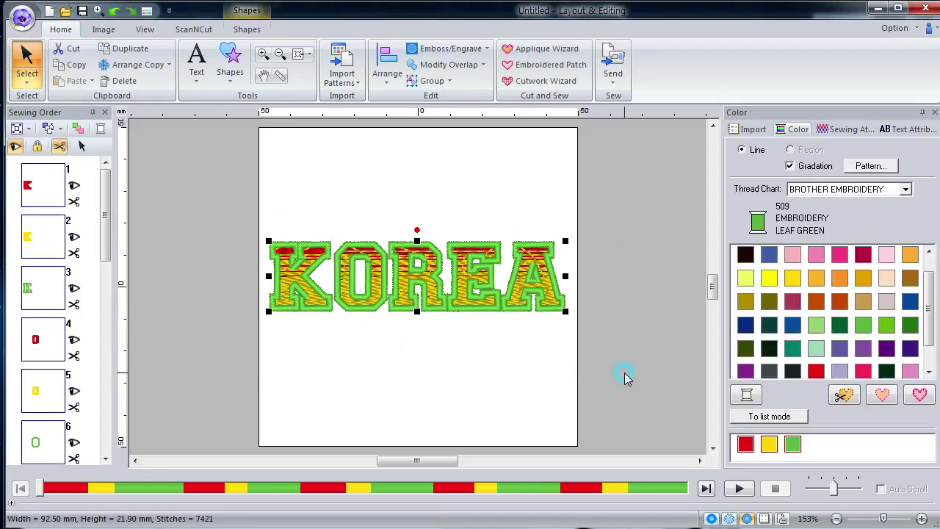
pyautogui.click(837, 133)
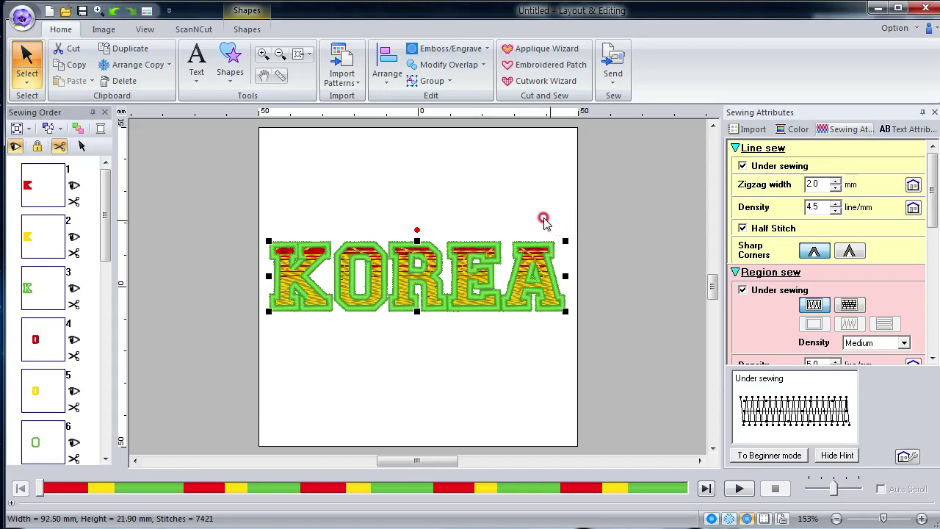
pyautogui.click(801, 130)
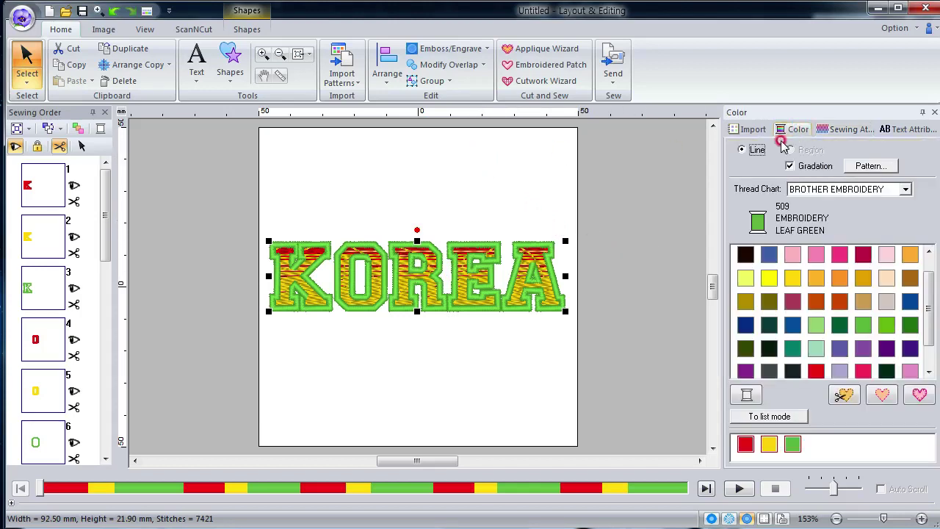
pyautogui.click(745, 253)
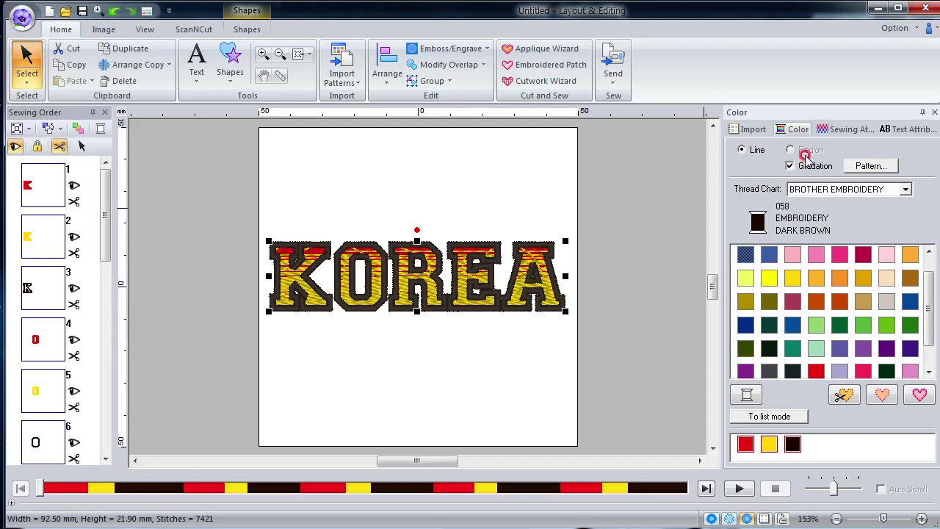
# Step: Set the zigzag width of the KOREA letter outlines to 1.6 mm and deselect the letters
pyautogui.click(843, 129)
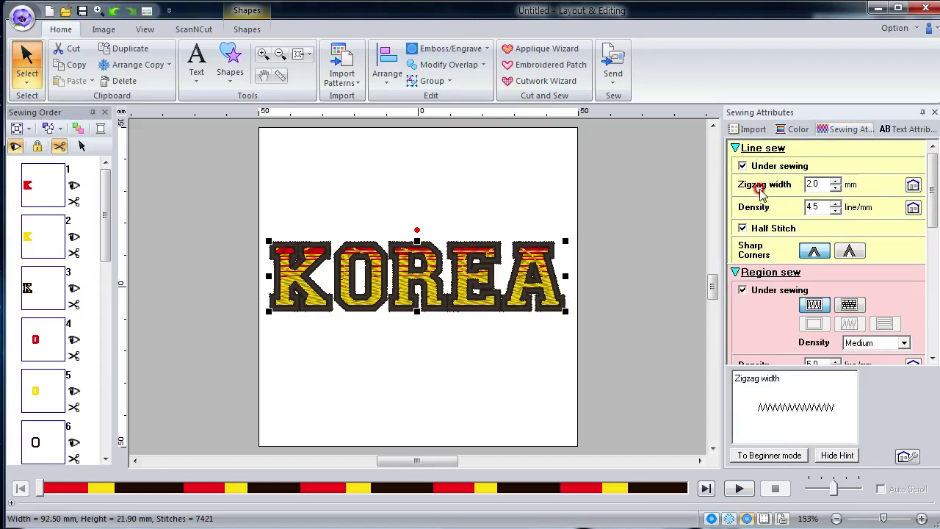
pyautogui.click(836, 187)
pyautogui.click(836, 188)
pyautogui.click(835, 188)
pyautogui.click(836, 188)
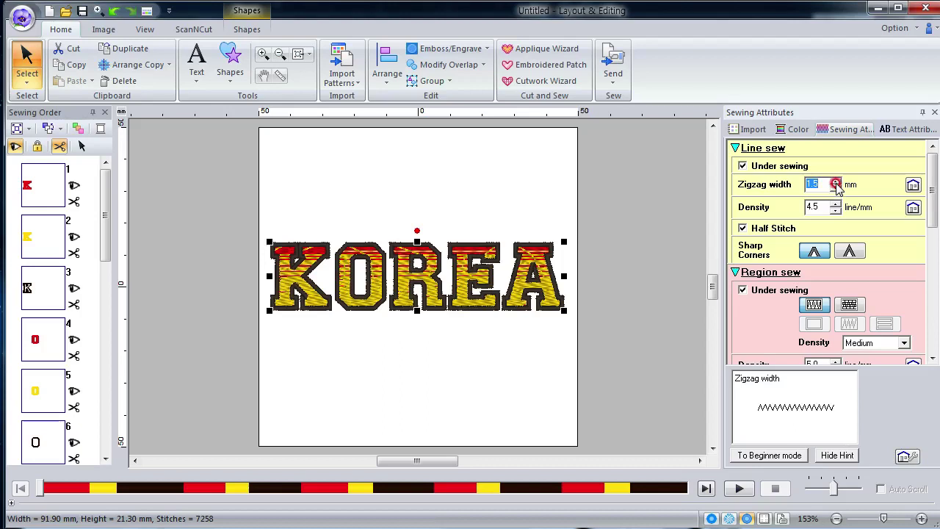
pyautogui.click(835, 188)
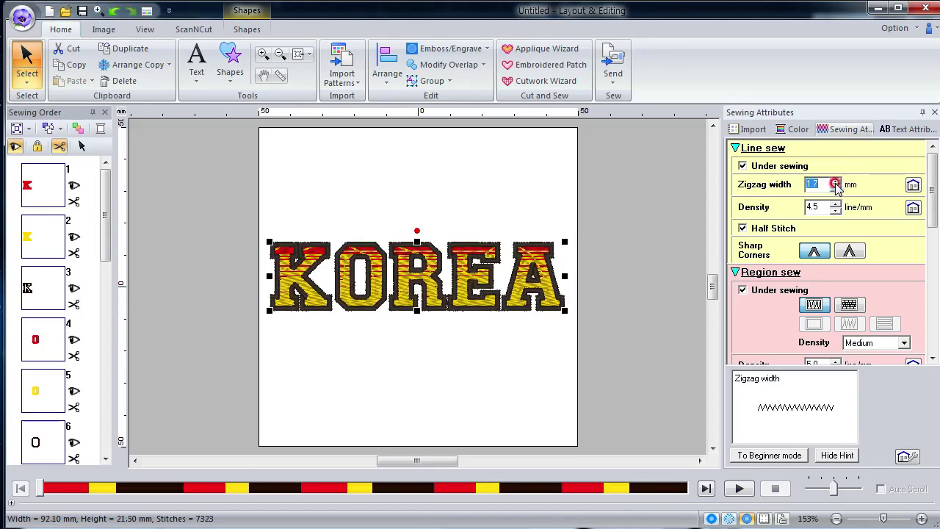
pyautogui.click(836, 188)
pyautogui.click(835, 188)
pyautogui.click(835, 181)
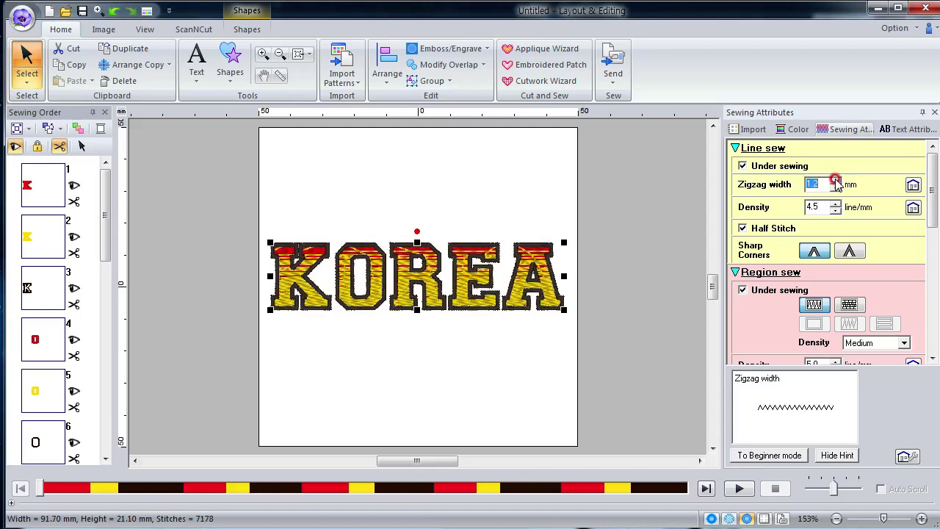
pyautogui.click(835, 181)
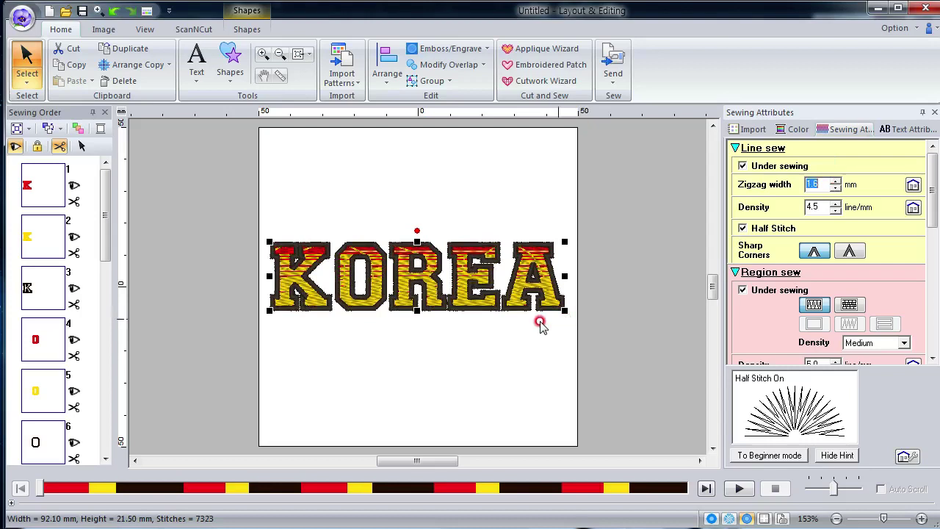
pyautogui.click(462, 336)
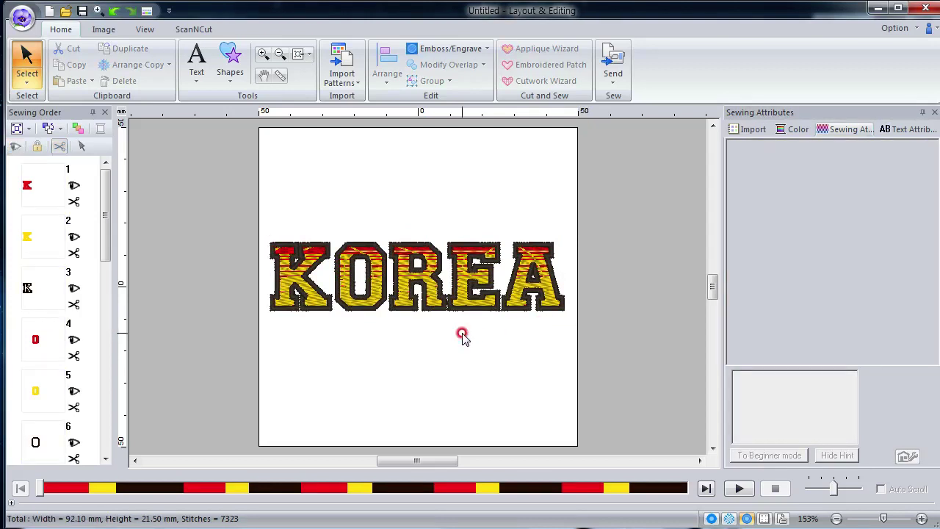